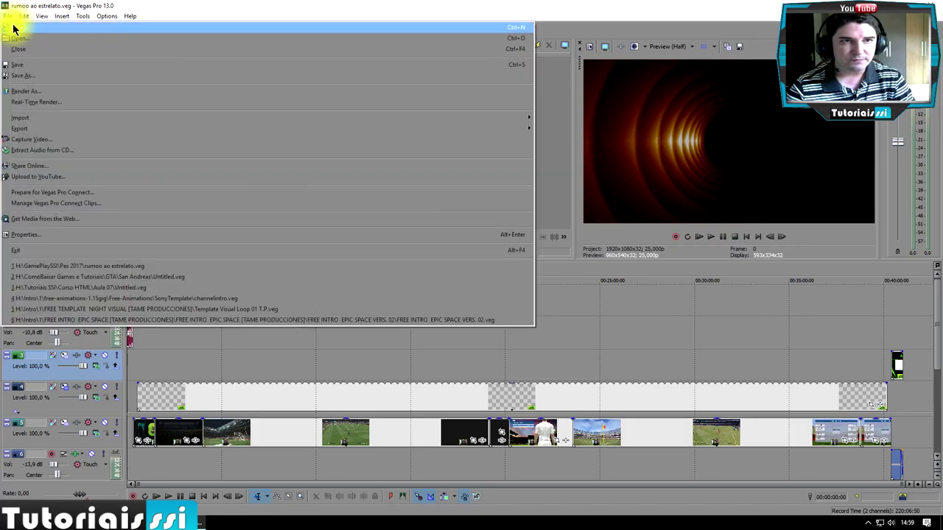
Start a new project and review the template list, frame size and pixel aspect ratio options in its video settings.
{"action": "left_click", "coordinate": [16, 27]}
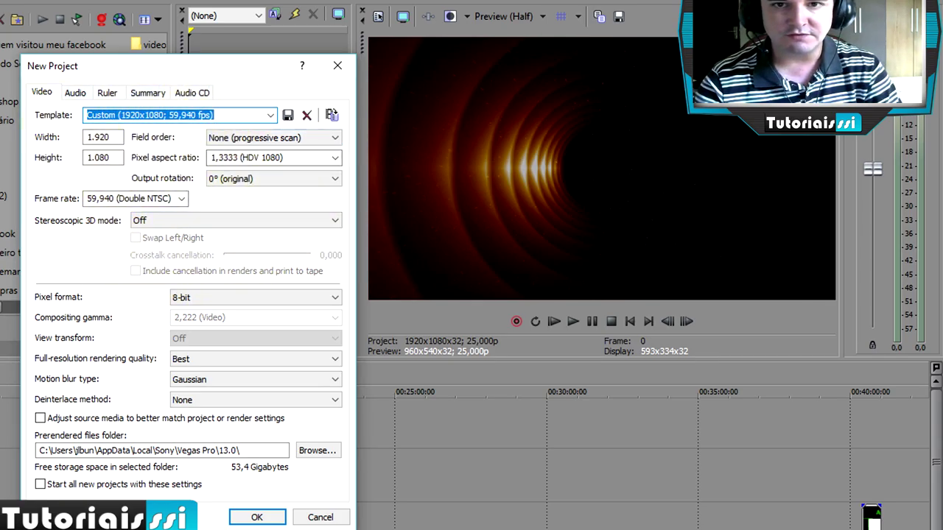
{"action": "left_click", "coordinate": [272, 115]}
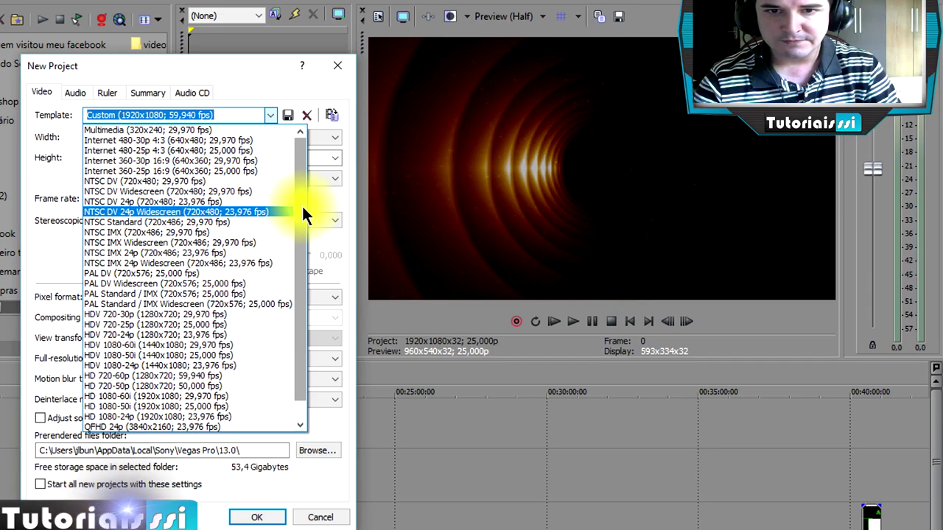
{"action": "left_click_drag", "start_coordinate": [301, 204], "coordinate": [306, 224]}
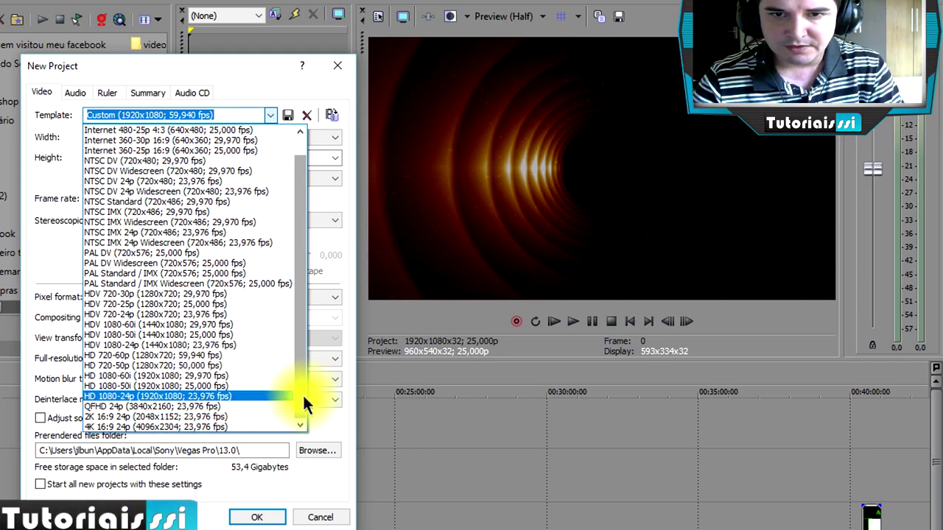
{"action": "left_click", "coordinate": [298, 482]}
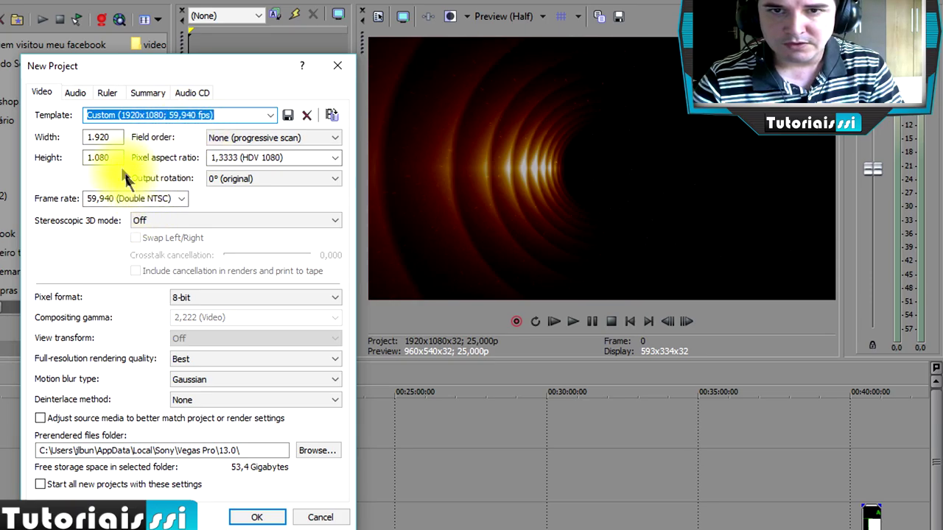
{"action": "left_click", "coordinate": [114, 138]}
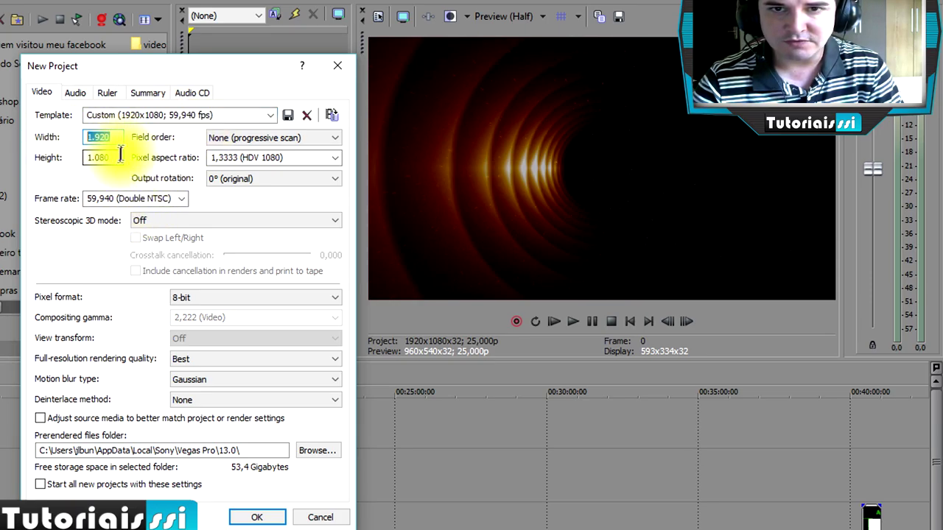
{"action": "left_click", "coordinate": [115, 158]}
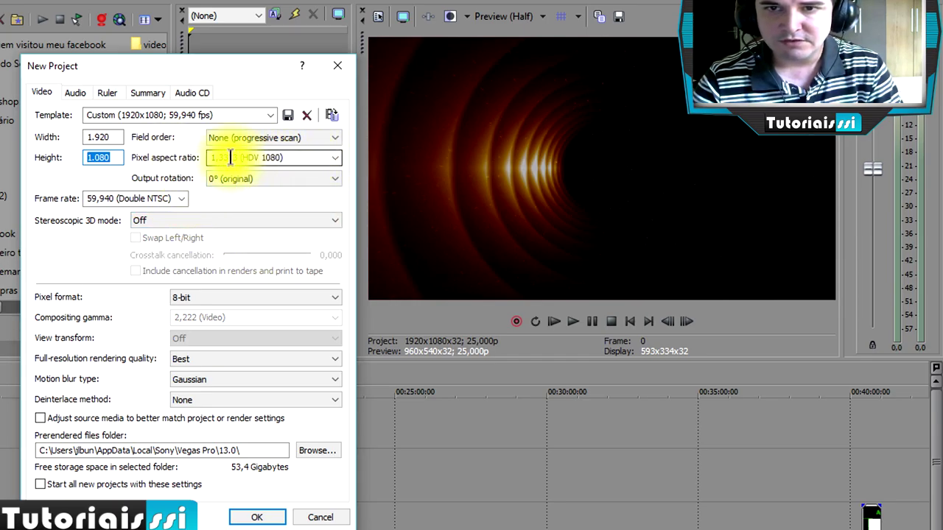
{"action": "left_click", "coordinate": [337, 155]}
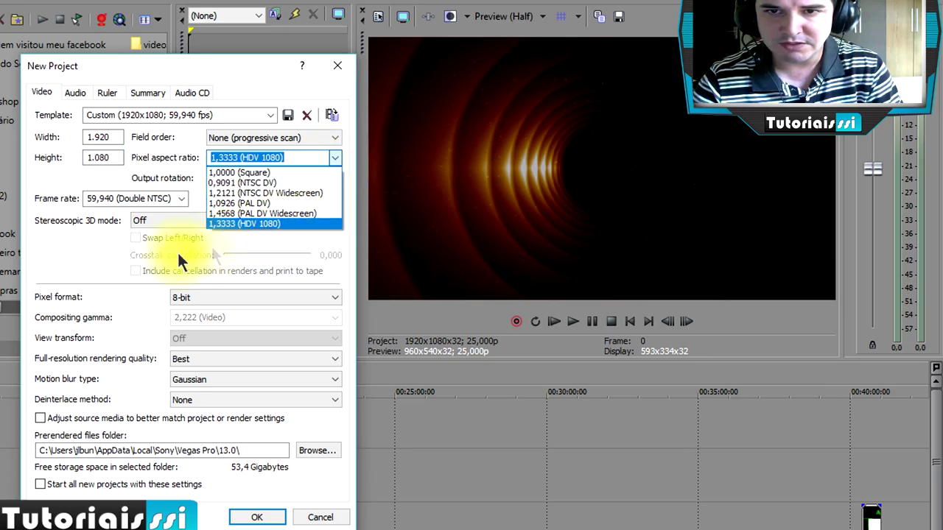
{"action": "left_click", "coordinate": [111, 249]}
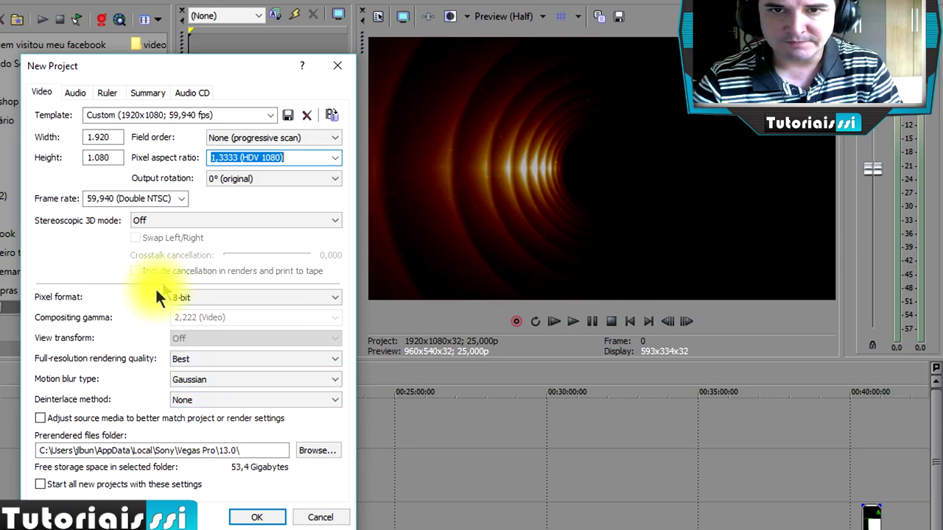
Review the new project's audio sample rate options, ruler, summary and audio CD settings, ending back on the video settings.
{"action": "left_click", "coordinate": [75, 91]}
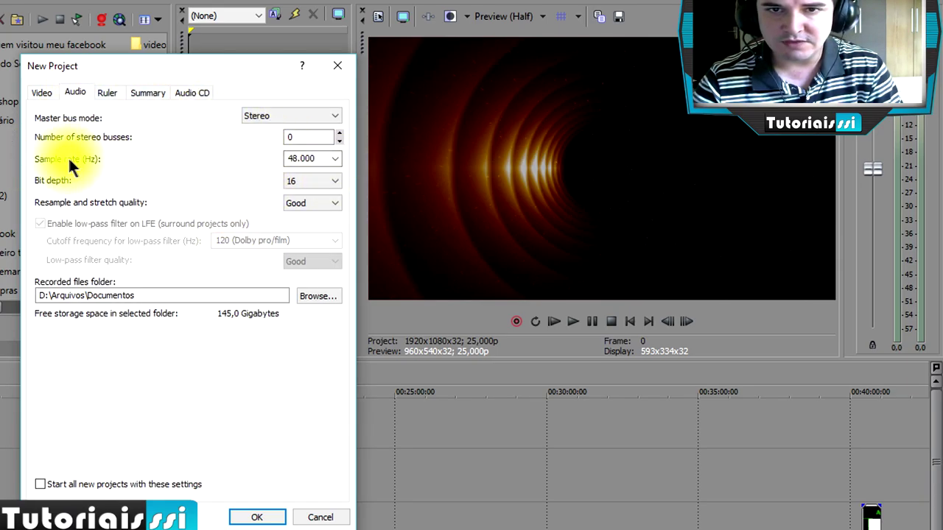
{"action": "left_click", "coordinate": [336, 159]}
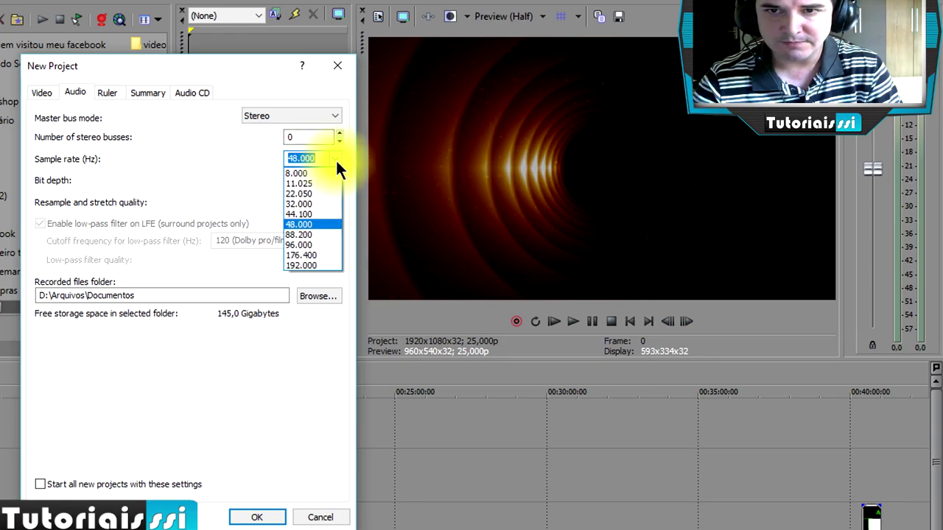
{"action": "left_click", "coordinate": [336, 158]}
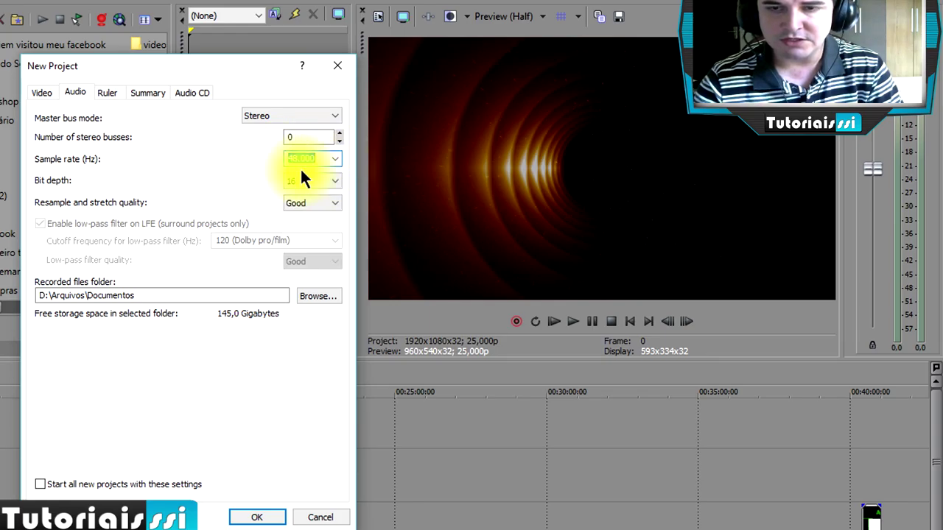
{"action": "left_click", "coordinate": [109, 93]}
{"action": "left_click", "coordinate": [151, 94]}
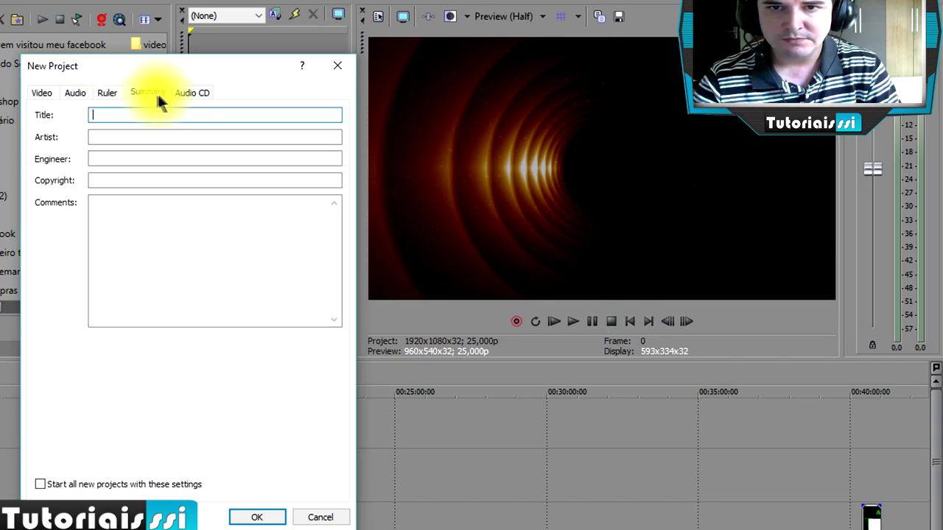
{"action": "left_click", "coordinate": [187, 95]}
{"action": "left_click", "coordinate": [108, 93]}
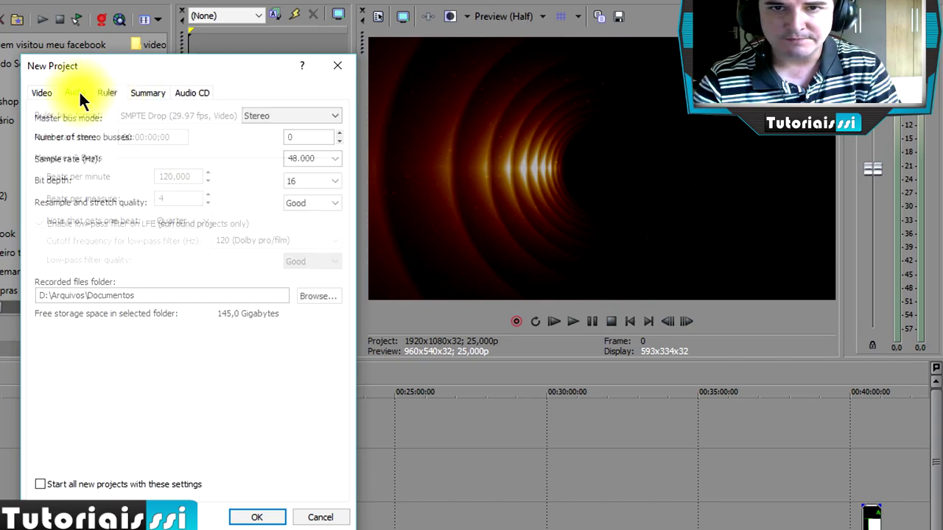
{"action": "left_click", "coordinate": [75, 93]}
{"action": "left_click", "coordinate": [42, 93]}
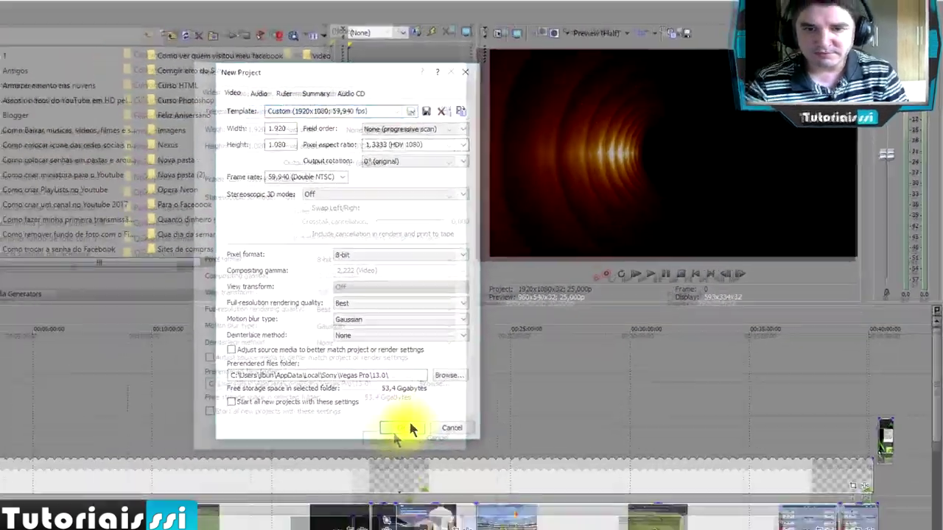
Create the project with the custom 1920x1080, 59,940 fps settings and bring the playhead to the start of the empty timeline.
{"action": "left_click", "coordinate": [258, 517]}
{"action": "left_click", "coordinate": [260, 301]}
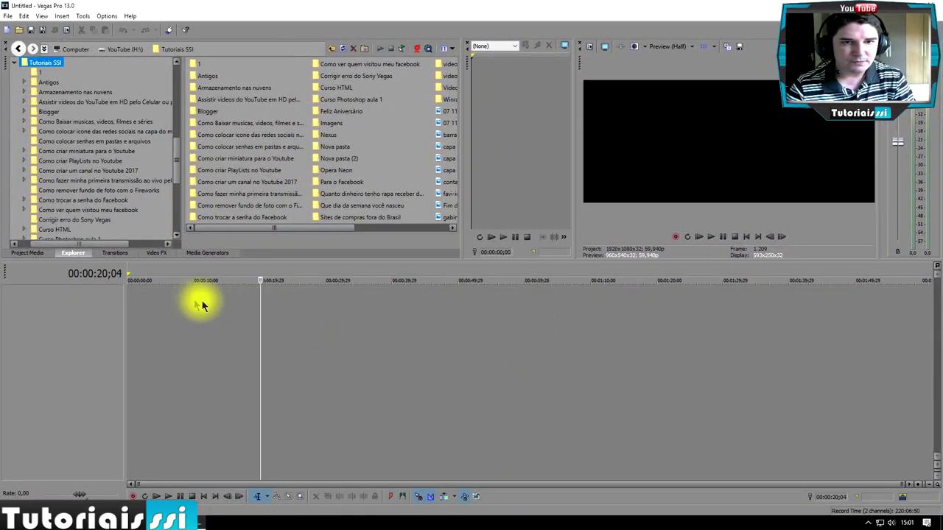
{"action": "left_click_drag", "start_coordinate": [231, 316], "coordinate": [110, 320]}
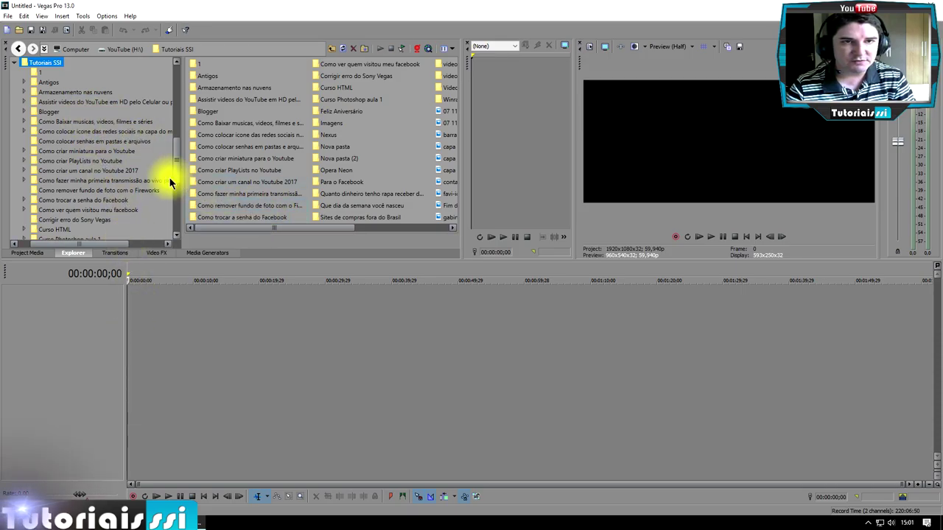
Place Nova Intro do Canal 2017.mp4 from folder 1 at the start of the timeline and play it back.
{"action": "left_click", "coordinate": [37, 74]}
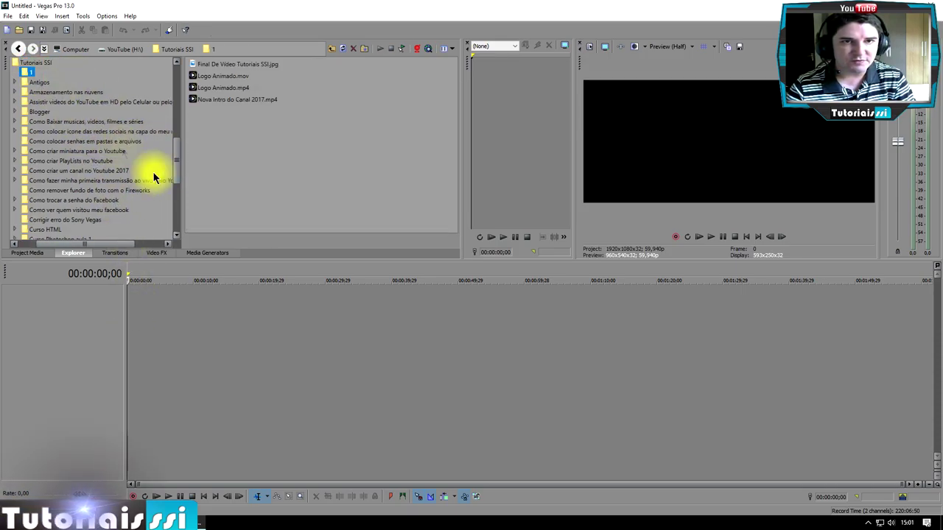
{"action": "left_click_drag", "start_coordinate": [241, 102], "coordinate": [183, 337]}
{"action": "left_click_drag", "start_coordinate": [119, 331], "coordinate": [120, 331]}
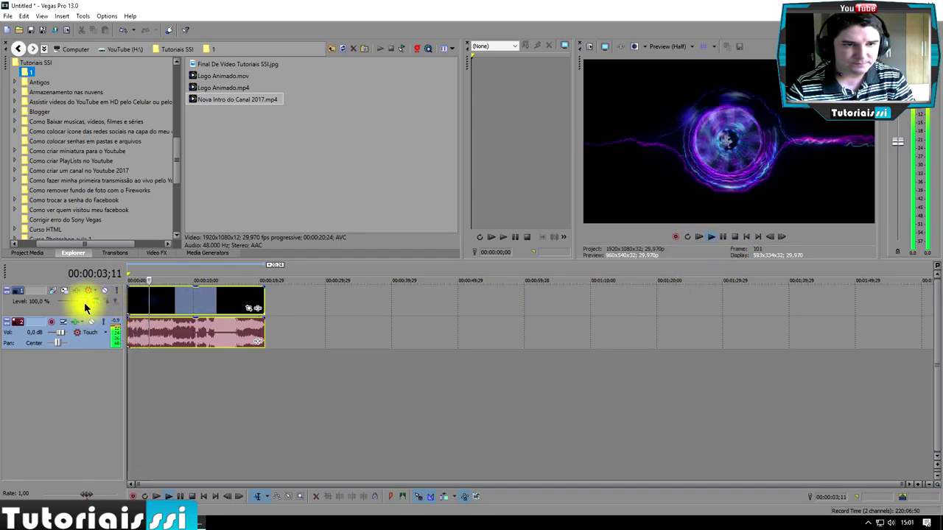
Lower the intro's audio track volume to -10,8 dB during playback and stop playback.
{"action": "left_click_drag", "start_coordinate": [63, 332], "coordinate": [58, 336]}
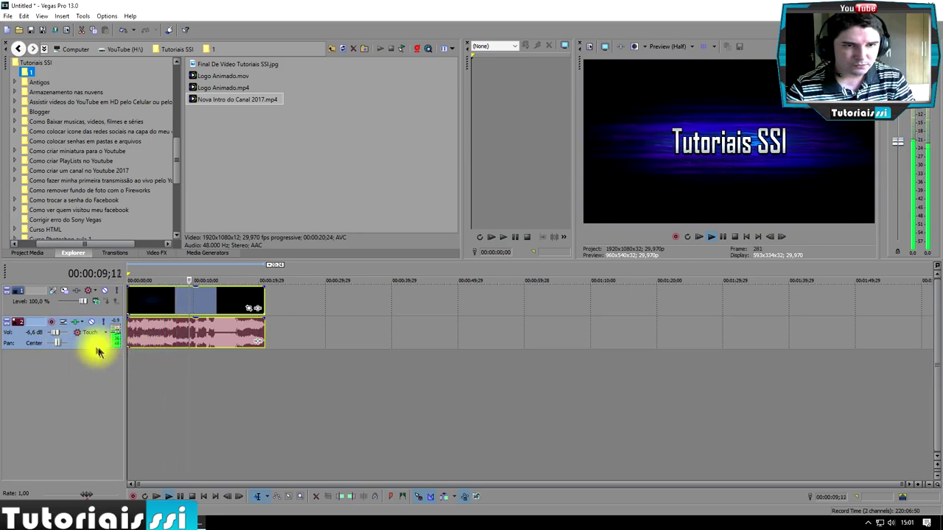
{"action": "left_click_drag", "start_coordinate": [59, 338], "coordinate": [56, 337]}
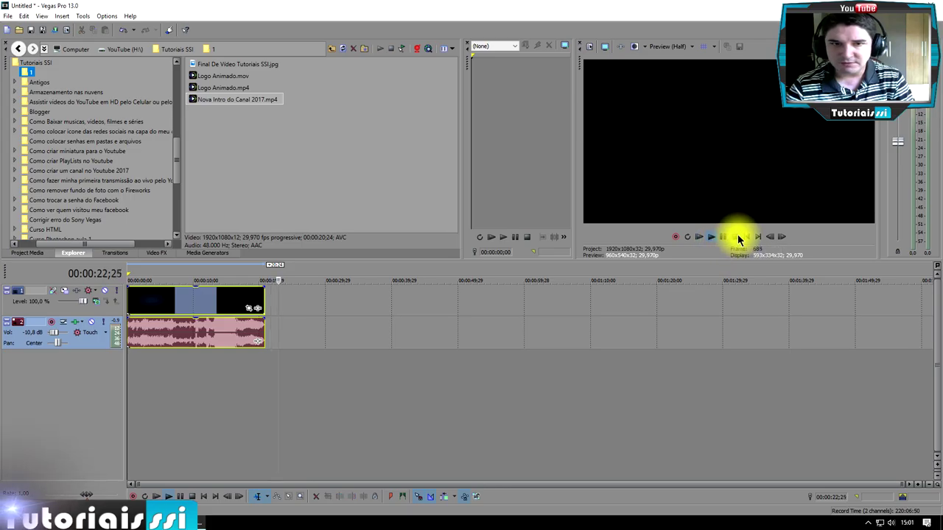
{"action": "left_click", "coordinate": [735, 236]}
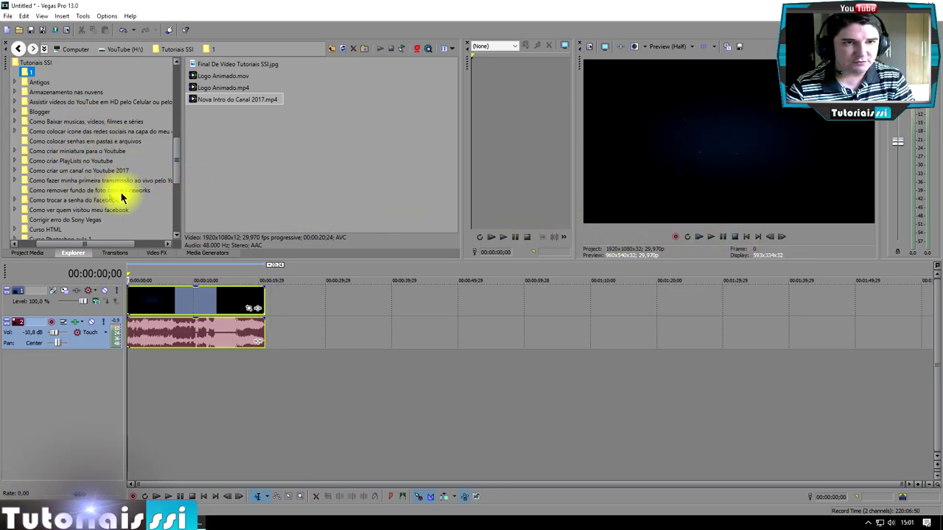
Add Untitled Project.avi from the Curso HTML > Aula 08 > Untitled Project folder on new tracks below the intro, starting where the intro ends.
{"action": "scroll", "coordinate": [177, 149], "scroll_direction": "down", "scroll_amount": 3}
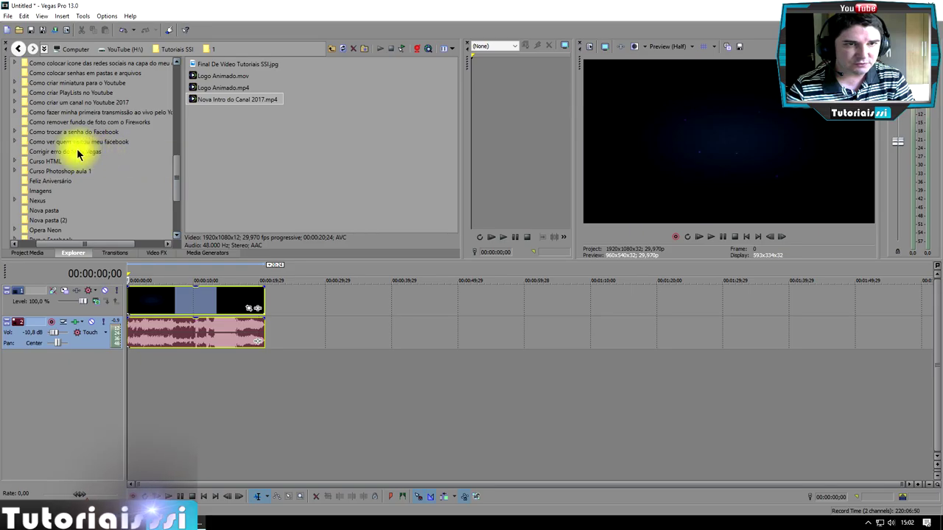
{"action": "double_click", "coordinate": [42, 161]}
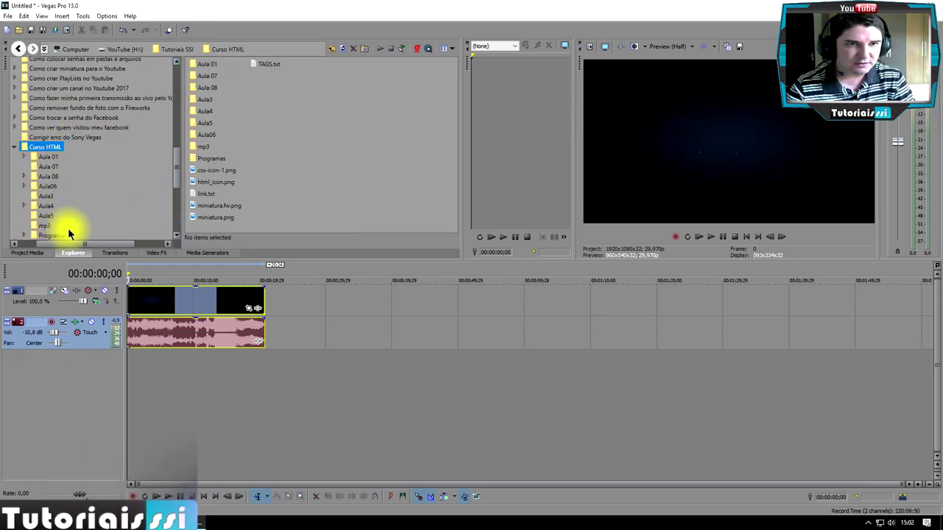
{"action": "double_click", "coordinate": [50, 177]}
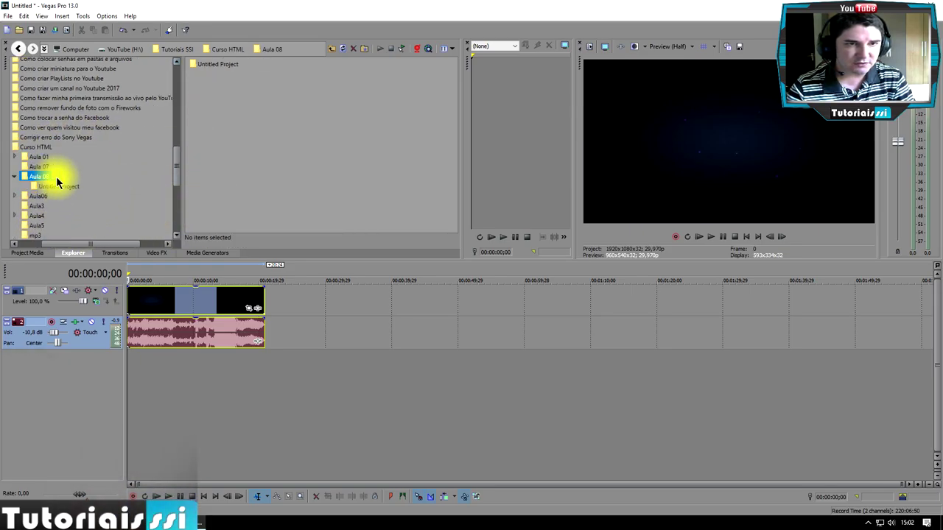
{"action": "double_click", "coordinate": [216, 66]}
{"action": "left_click_drag", "start_coordinate": [219, 68], "coordinate": [351, 402]}
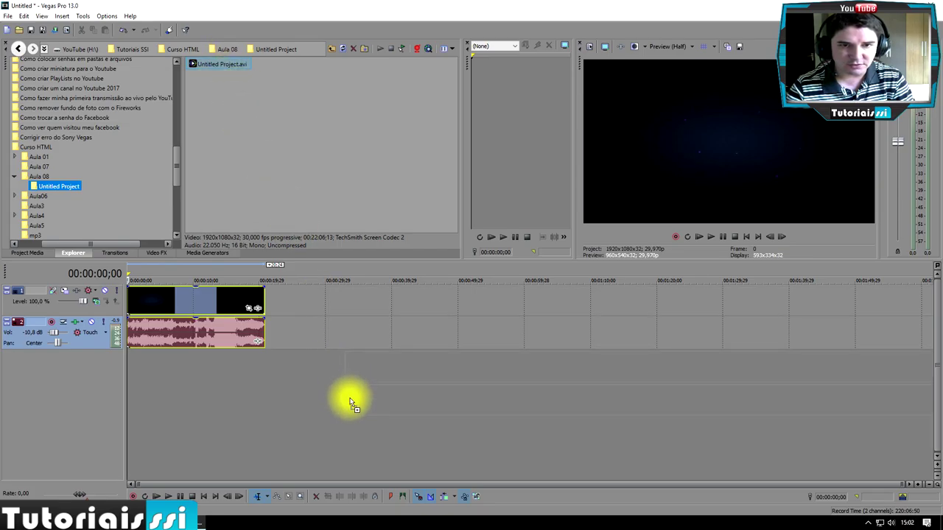
{"action": "left_click_drag", "start_coordinate": [348, 362], "coordinate": [314, 319]}
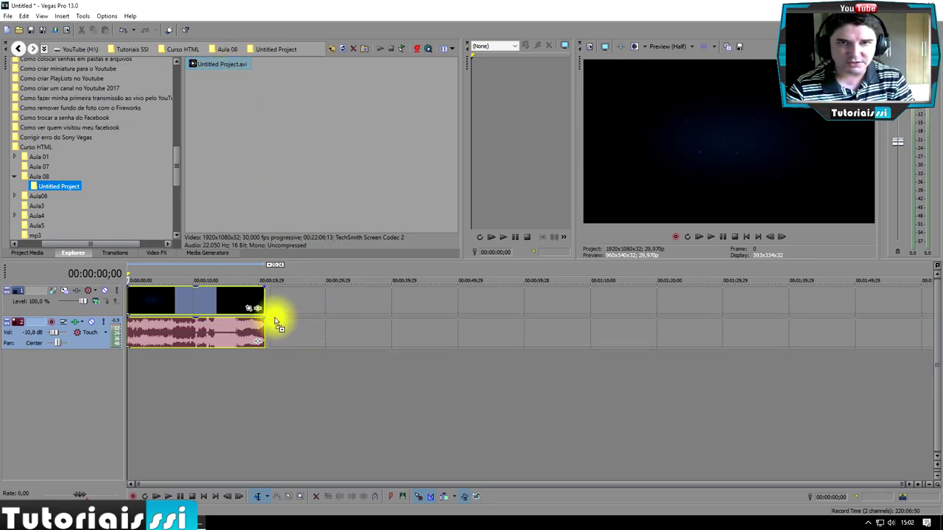
{"action": "left_click_drag", "start_coordinate": [275, 321], "coordinate": [288, 381]}
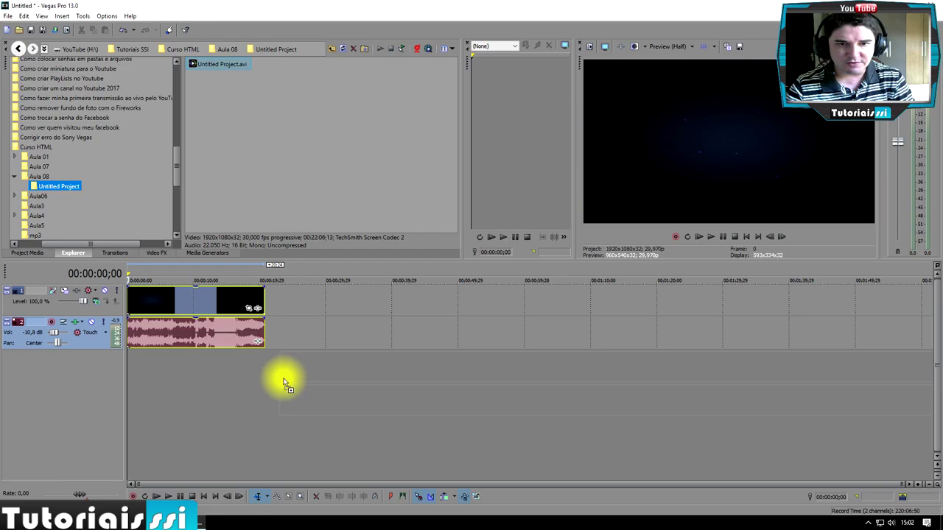
{"action": "mouse_move", "coordinate": [272, 379]}
{"action": "left_mouse_down"}
{"action": "mouse_move", "coordinate": [282, 380]}
{"action": "mouse_move", "coordinate": [270, 381]}
{"action": "left_mouse_up"}
{"action": "scroll", "coordinate": [236, 377], "scroll_direction": "down", "scroll_amount": 5}
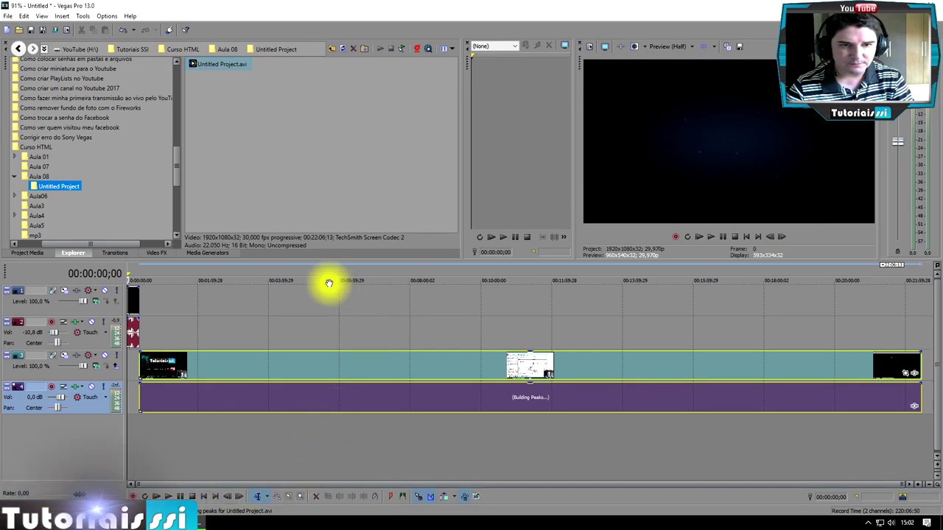
Play the intro through to the beginning of the recording, pause, and scrub through the recording's contents.
{"action": "key", "text": "space"}
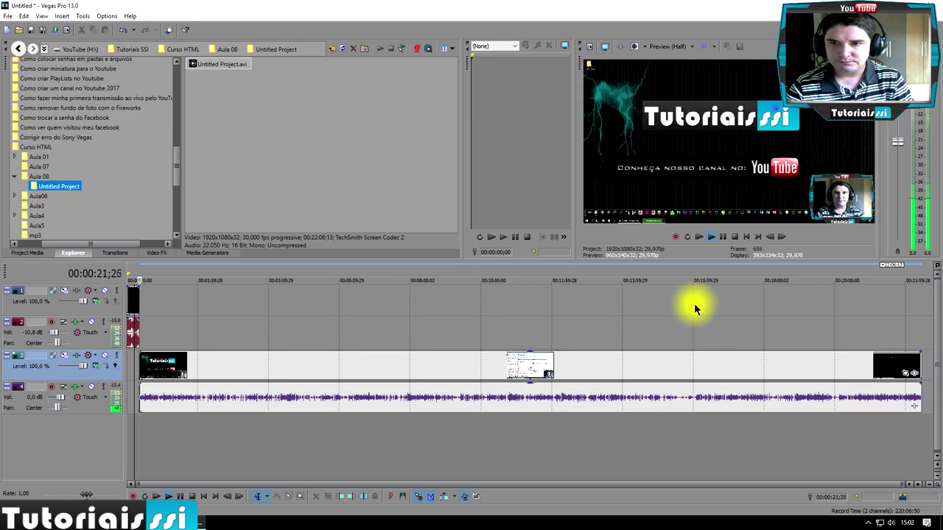
{"action": "left_click", "coordinate": [723, 236]}
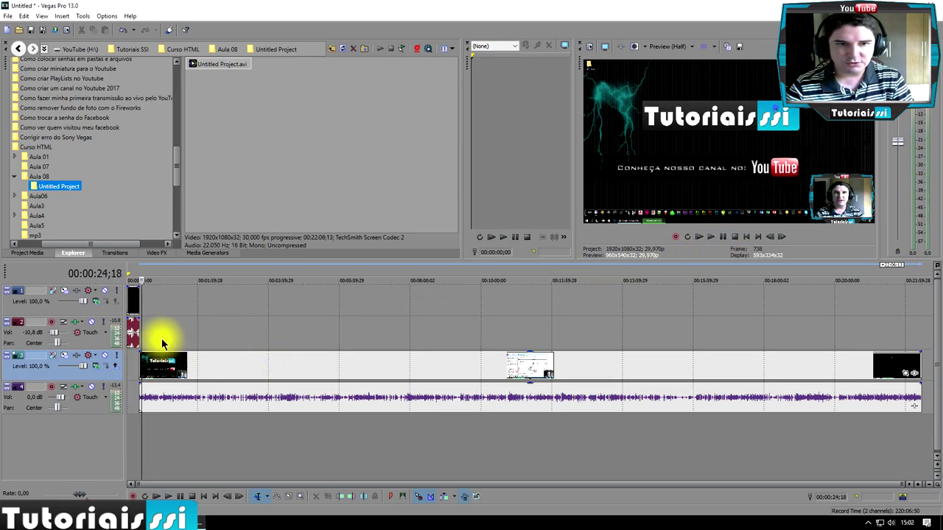
{"action": "left_click_drag", "start_coordinate": [143, 428], "coordinate": [705, 418]}
Try splitting the recording at 00:07:42;04 and moving its second part further along the timeline.
{"action": "left_click_drag", "start_coordinate": [773, 420], "coordinate": [398, 417]}
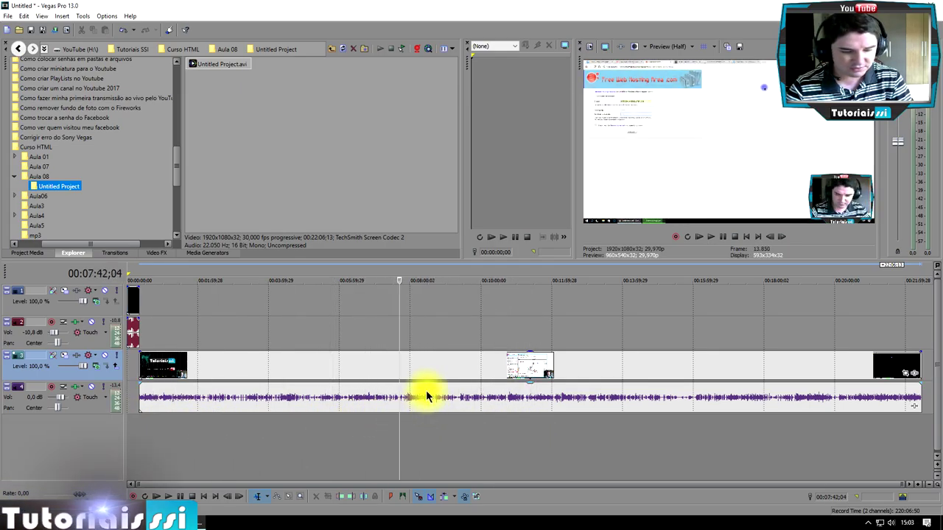
{"action": "key", "text": "s"}
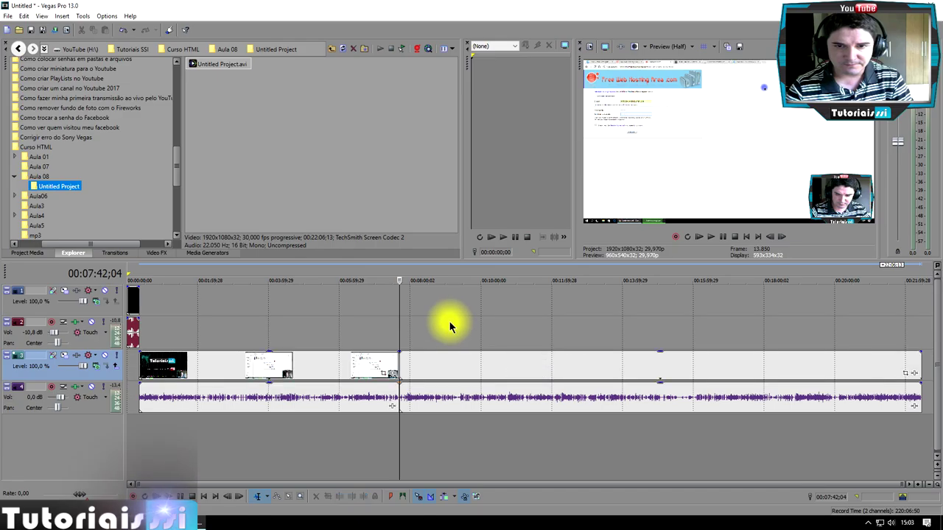
{"action": "left_click_drag", "start_coordinate": [421, 363], "coordinate": [587, 370]}
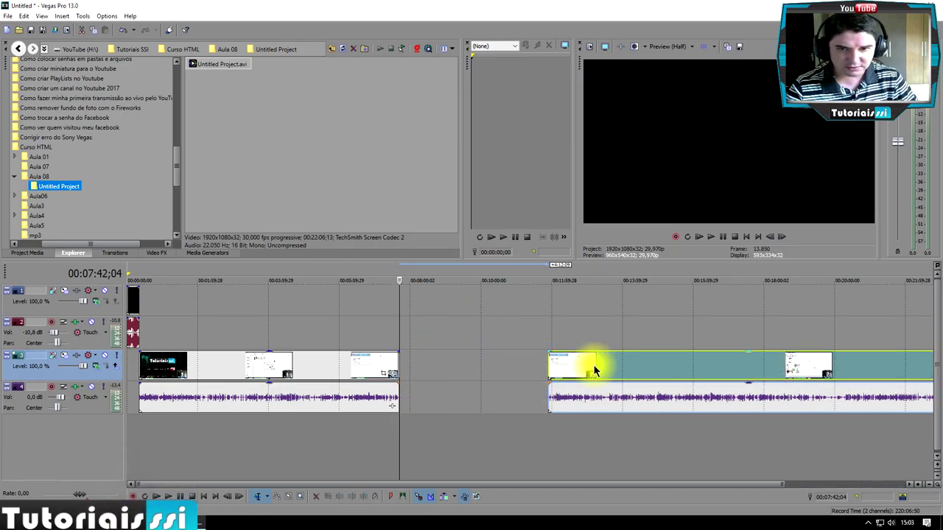
{"action": "key", "text": "ctrl+z"}
{"action": "key", "text": "ctrl+z"}
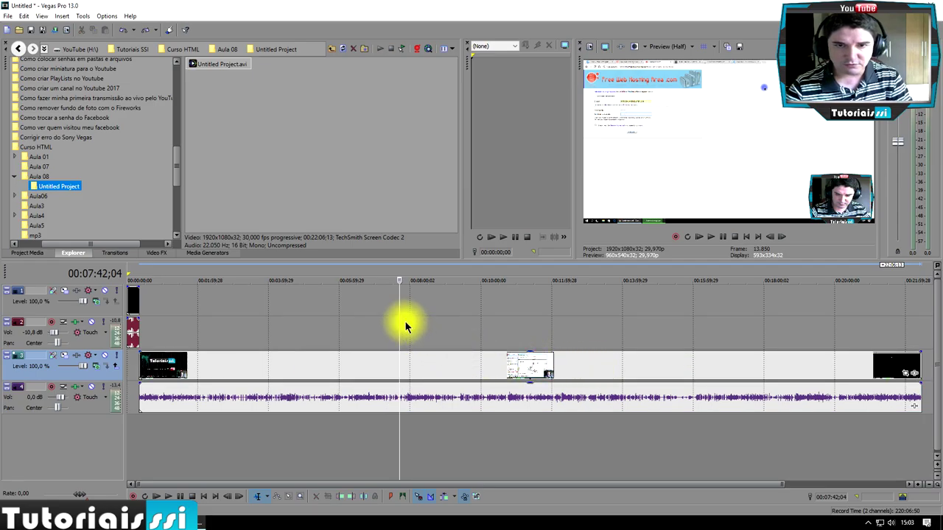
Scrub back through the recording to 00:00:43;08.
{"action": "left_click_drag", "start_coordinate": [398, 318], "coordinate": [266, 325]}
{"action": "left_click_drag", "start_coordinate": [439, 344], "coordinate": [152, 387]}
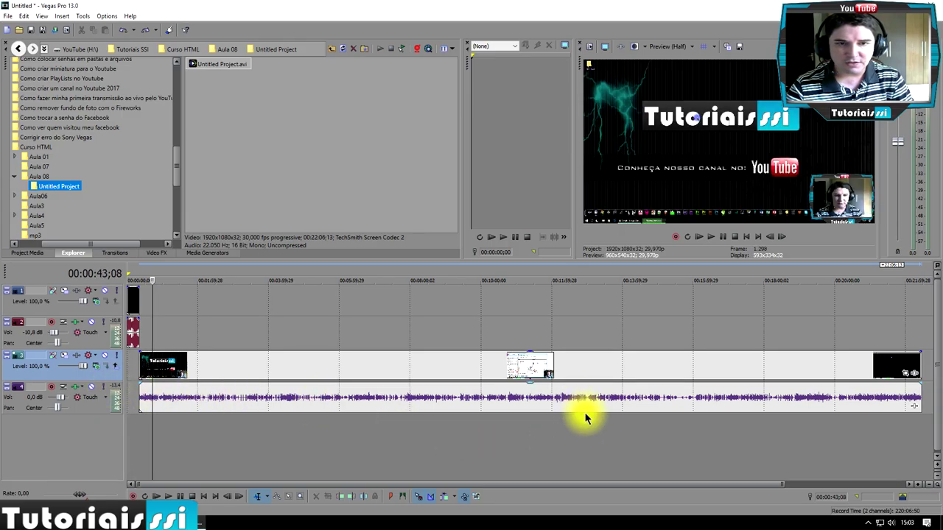
Insert a video track above the recording and place Logo Animado.mov from the Tutoriais SSI > 1 folder near the recording's beginning.
{"action": "right_click", "coordinate": [927, 368]}
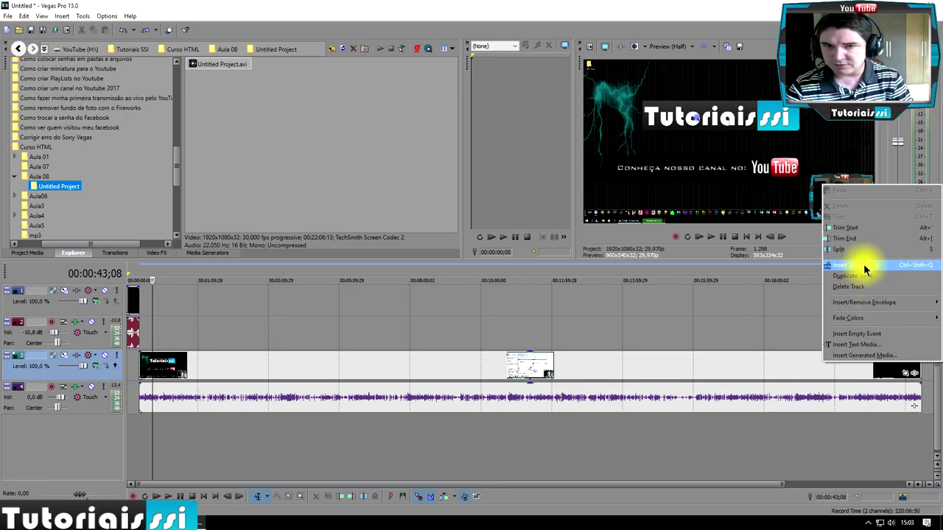
{"action": "left_click", "coordinate": [865, 267]}
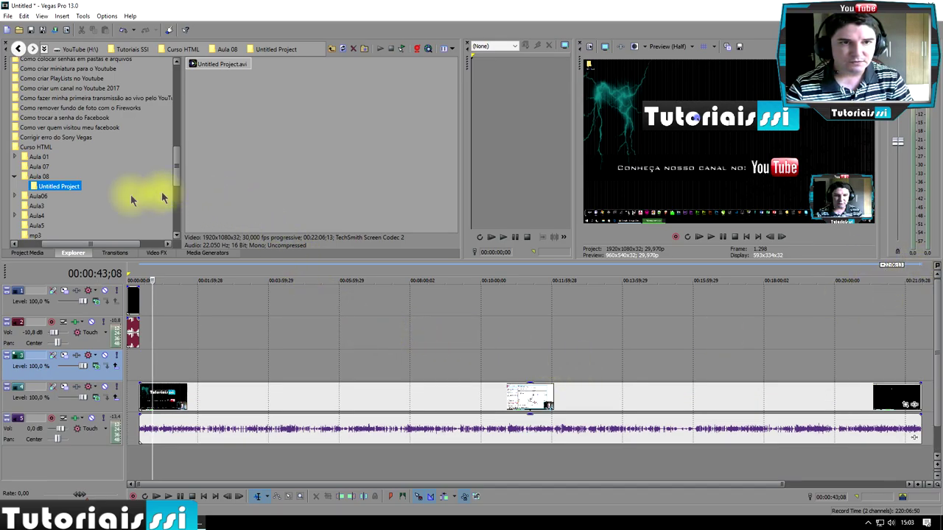
{"action": "left_click", "coordinate": [75, 244]}
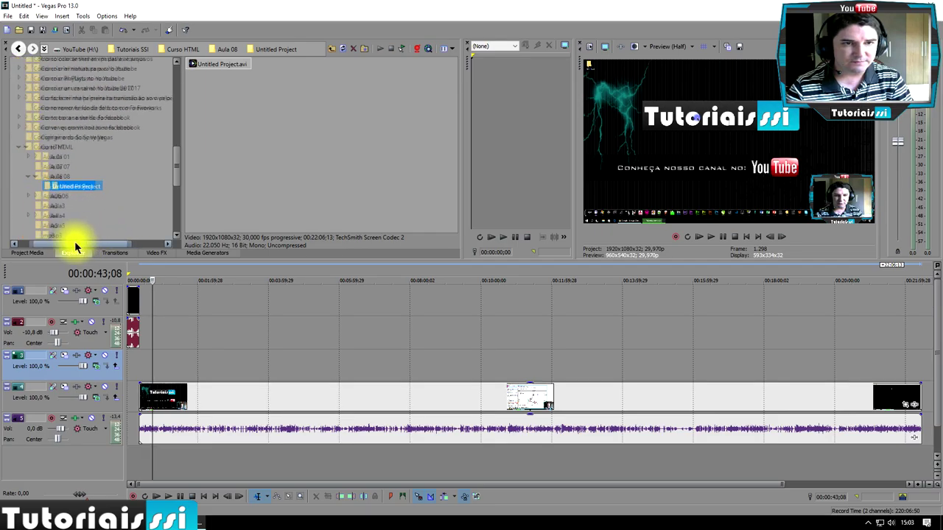
{"action": "scroll", "coordinate": [177, 147], "scroll_direction": "up", "scroll_amount": 5}
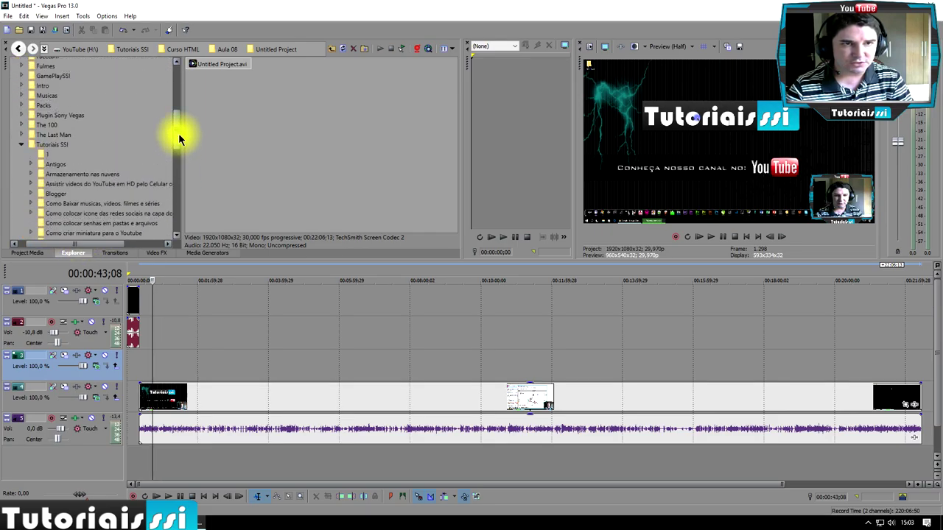
{"action": "left_click", "coordinate": [45, 126]}
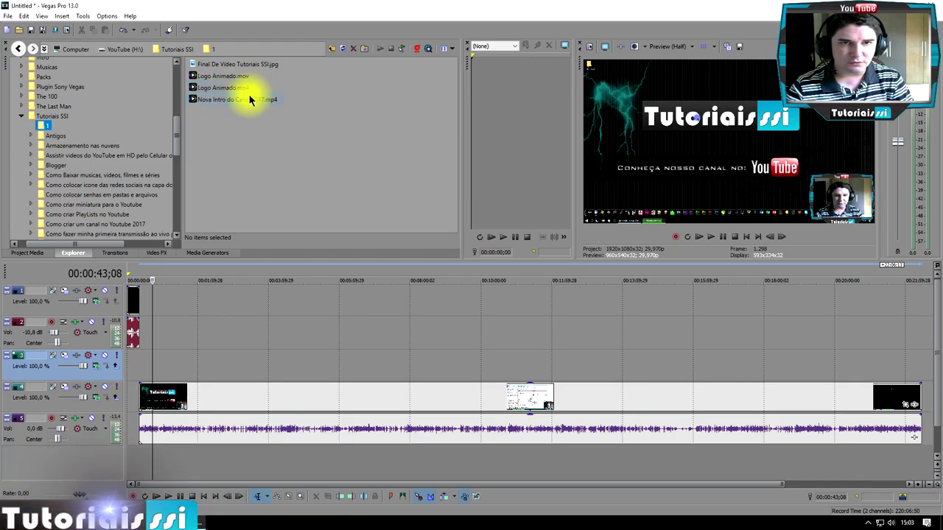
{"action": "left_click_drag", "start_coordinate": [232, 77], "coordinate": [290, 251]}
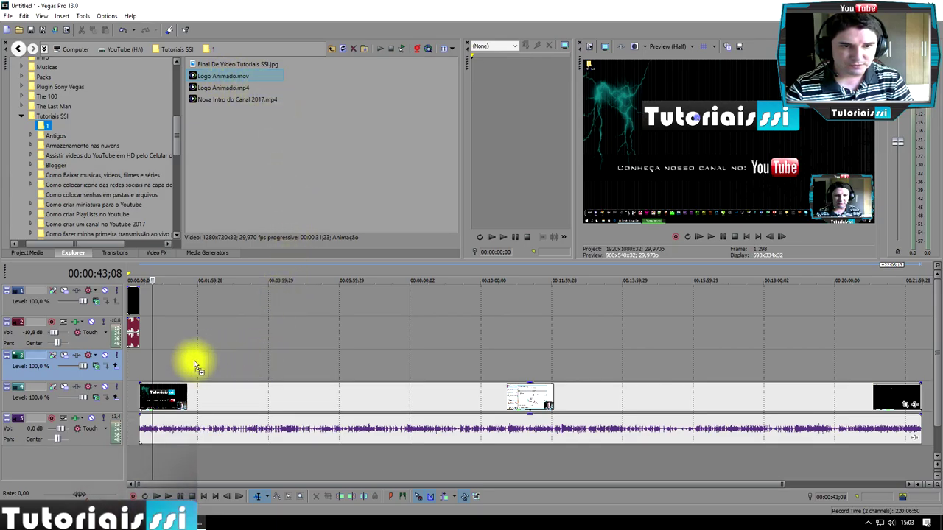
{"action": "left_click_drag", "start_coordinate": [176, 366], "coordinate": [148, 370]}
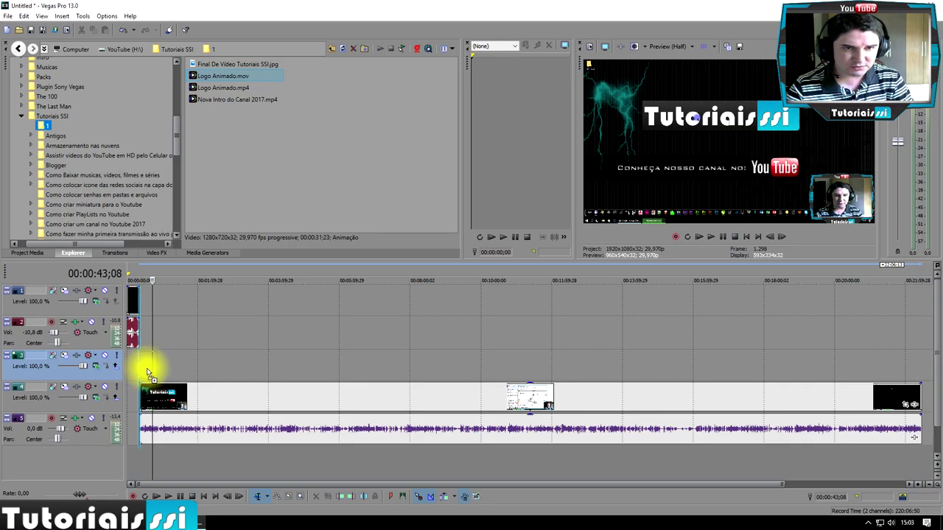
{"action": "left_click_drag", "start_coordinate": [150, 374], "coordinate": [152, 365]}
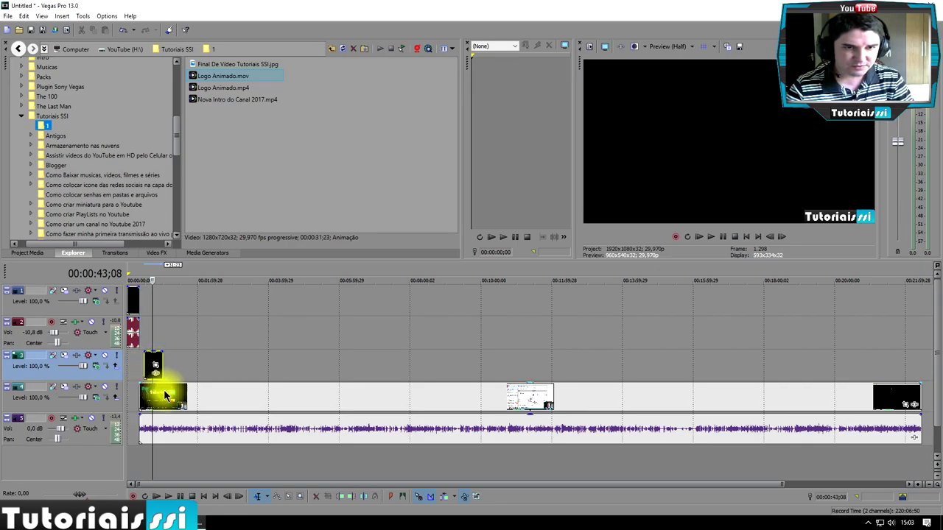
Move the logo clip earlier on its track, closer to the start of the recording.
{"action": "scroll", "coordinate": [148, 390], "scroll_direction": "up", "scroll_amount": 10}
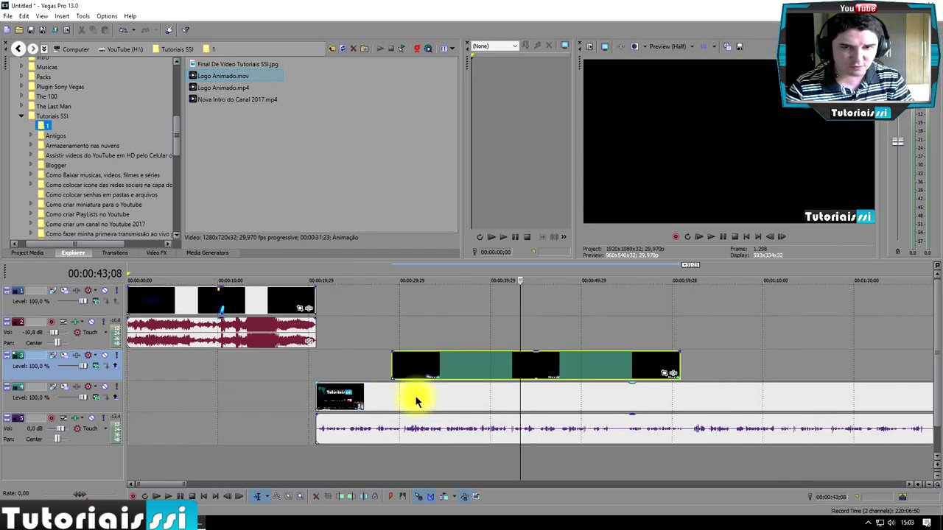
{"action": "left_click_drag", "start_coordinate": [168, 481], "coordinate": [136, 495]}
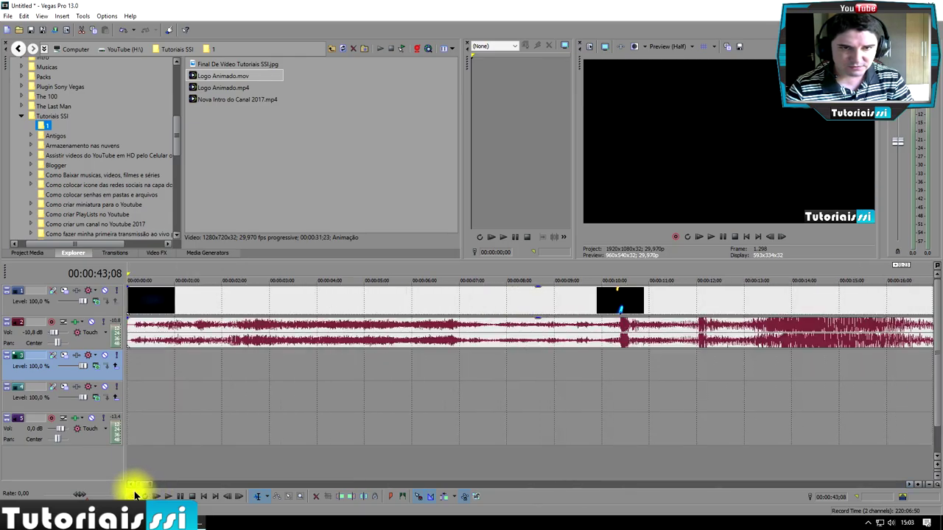
{"action": "left_click_drag", "start_coordinate": [145, 495], "coordinate": [157, 495]}
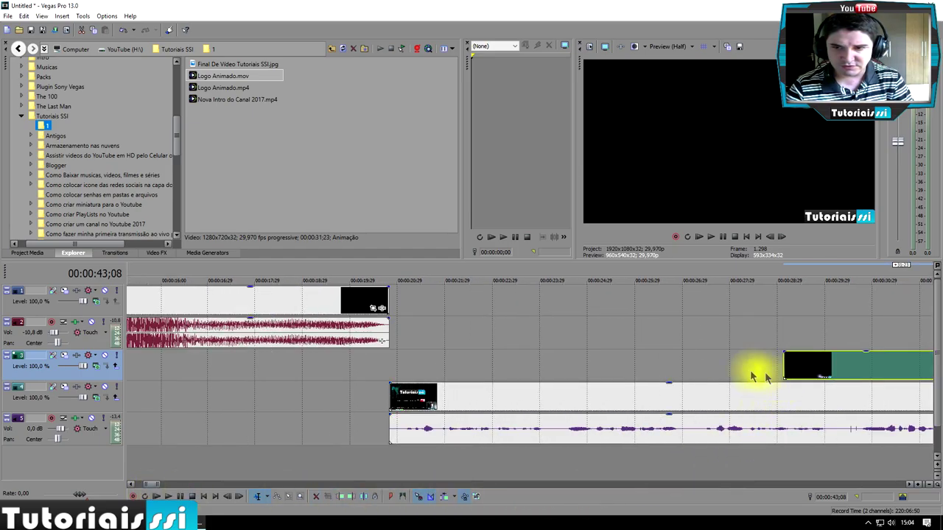
{"action": "scroll", "coordinate": [516, 393], "scroll_direction": "down", "scroll_amount": 15}
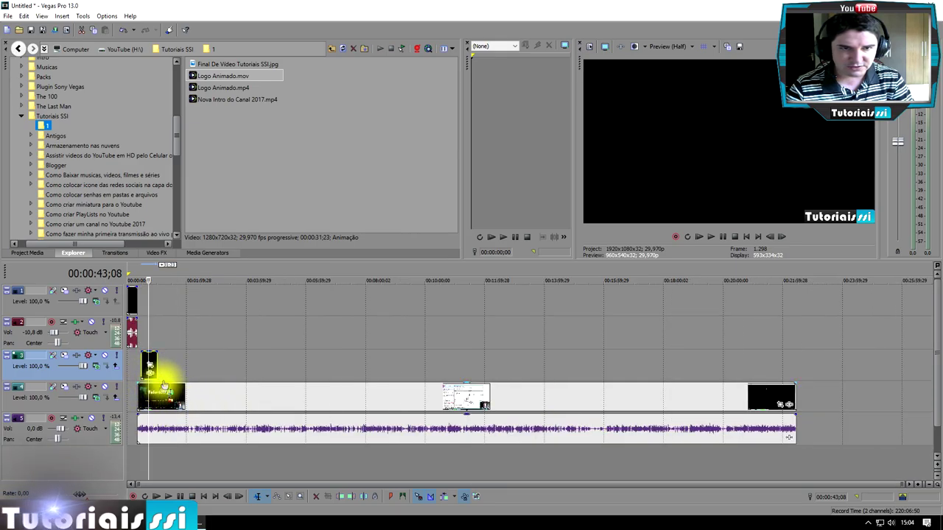
{"action": "scroll", "coordinate": [185, 391], "scroll_direction": "up", "scroll_amount": 12}
{"action": "scroll", "coordinate": [245, 398], "scroll_direction": "up", "scroll_amount": 4}
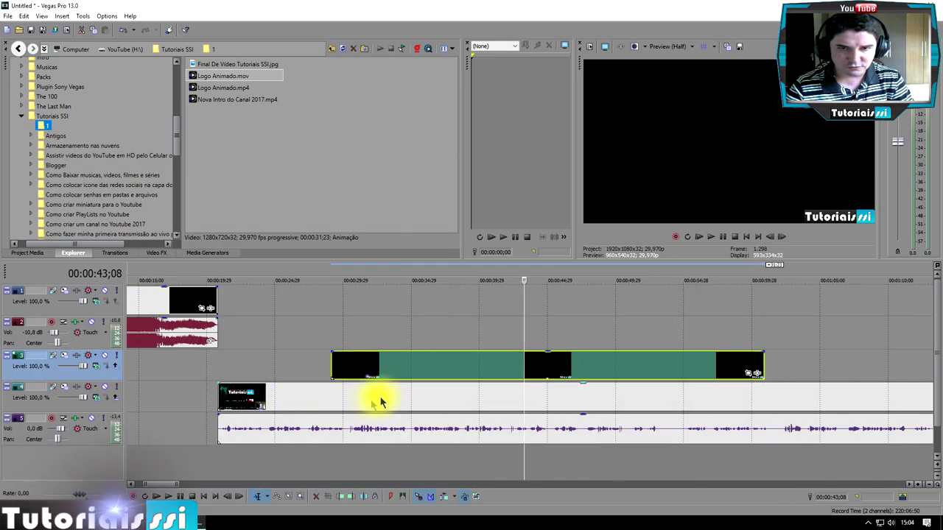
{"action": "left_click_drag", "start_coordinate": [375, 373], "coordinate": [294, 371]}
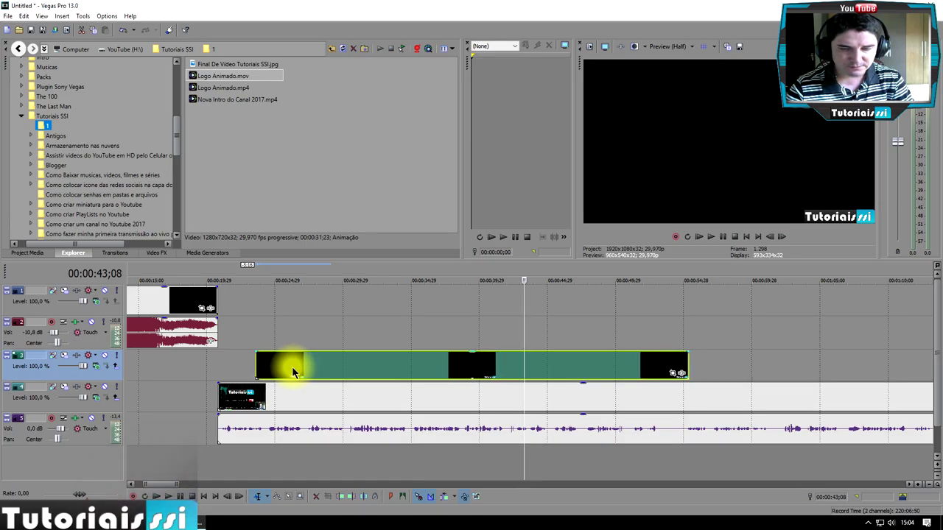
Extend the end of the logo clip so it loops over the recording until a few seconds before the recording's end.
{"action": "scroll", "coordinate": [297, 383], "scroll_direction": "down", "scroll_amount": 8}
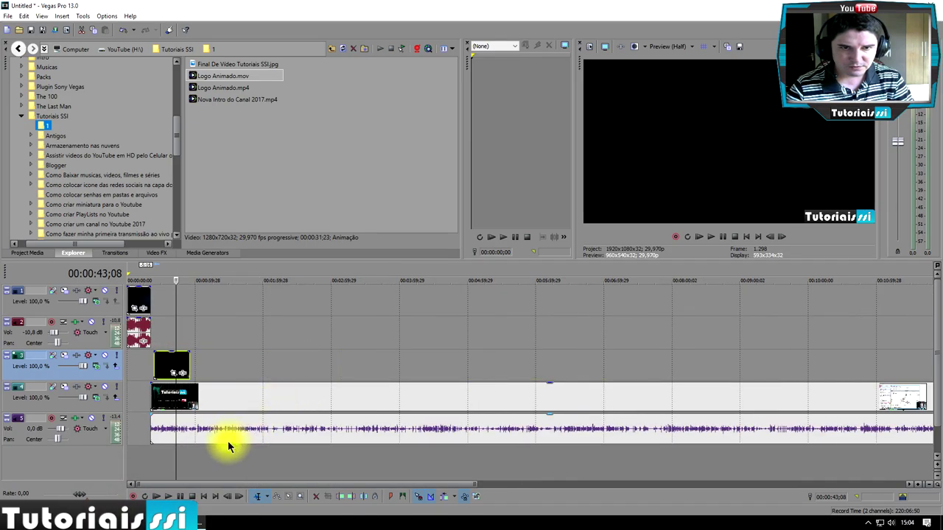
{"action": "scroll", "coordinate": [258, 401], "scroll_direction": "down", "scroll_amount": 3}
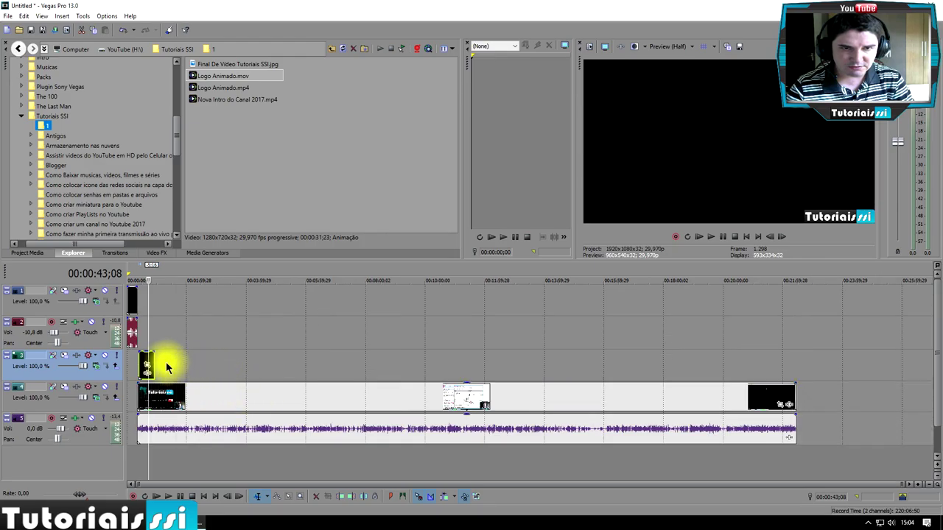
{"action": "left_click_drag", "start_coordinate": [156, 366], "coordinate": [789, 385]}
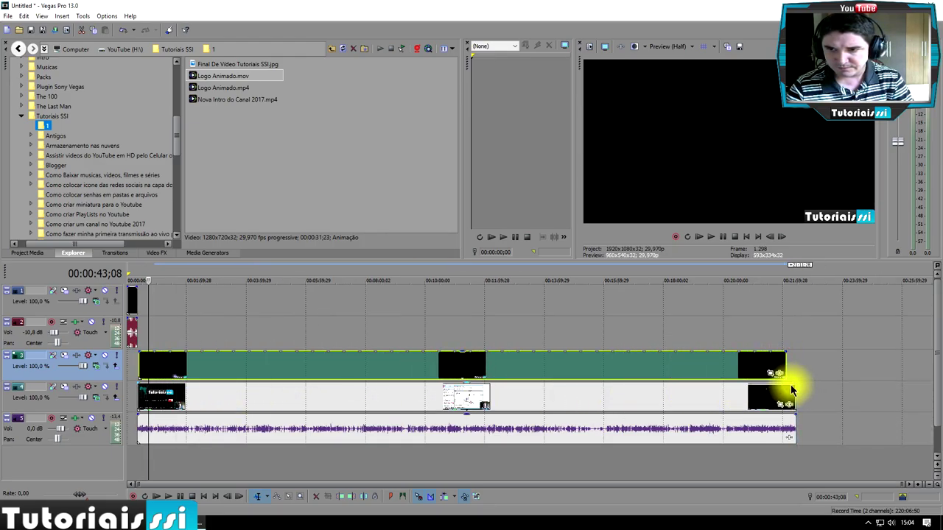
{"action": "scroll", "coordinate": [792, 390], "scroll_direction": "up", "scroll_amount": 3}
{"action": "left_click_drag", "start_coordinate": [451, 489], "coordinate": [836, 488]}
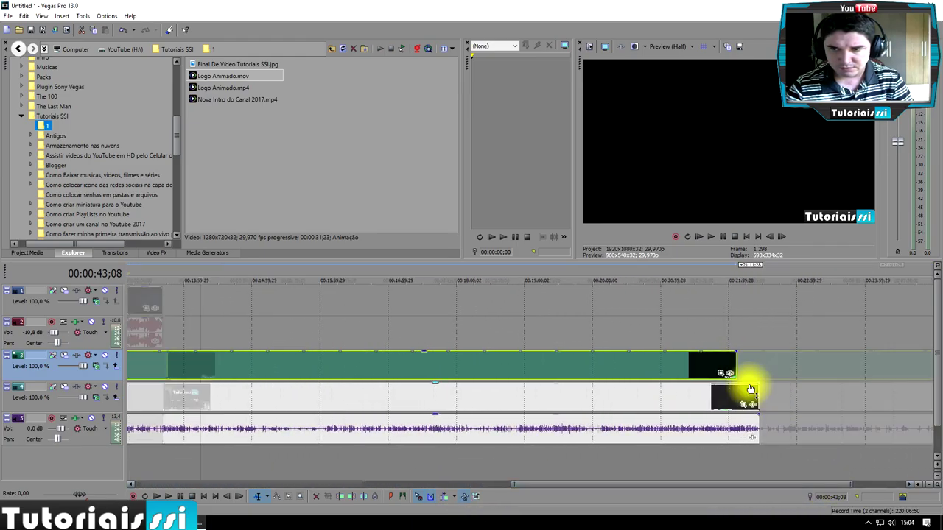
{"action": "scroll", "coordinate": [750, 389], "scroll_direction": "up", "scroll_amount": 4}
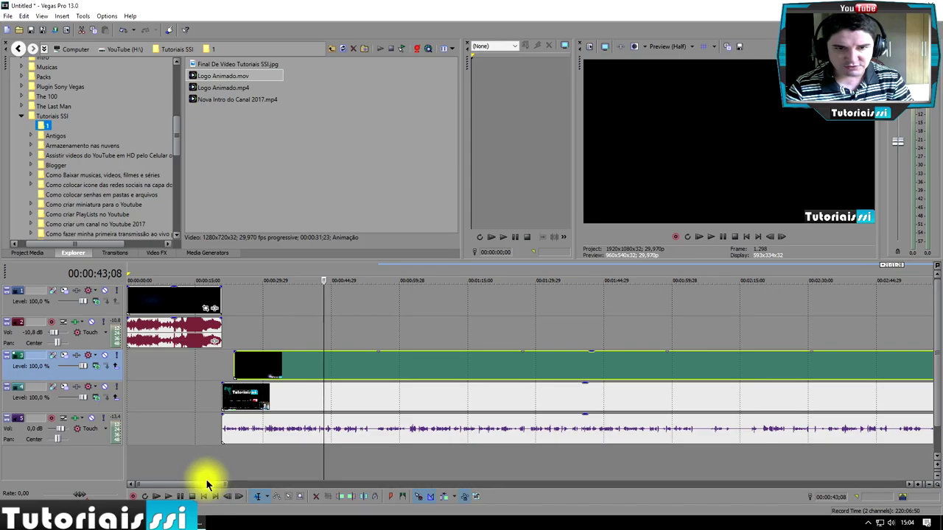
{"action": "left_click_drag", "start_coordinate": [203, 486], "coordinate": [785, 486]}
{"action": "left_click_drag", "start_coordinate": [389, 362], "coordinate": [451, 362]}
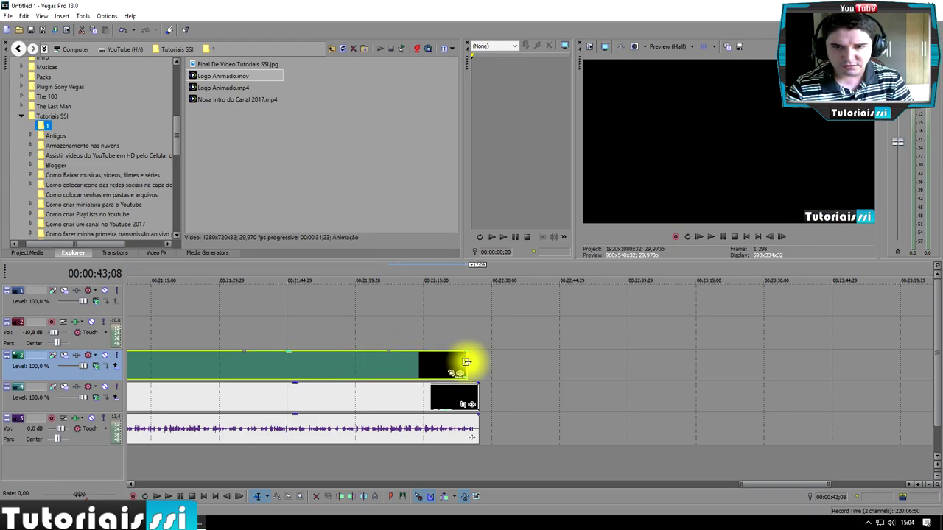
{"action": "left_click_drag", "start_coordinate": [468, 361], "coordinate": [469, 362]}
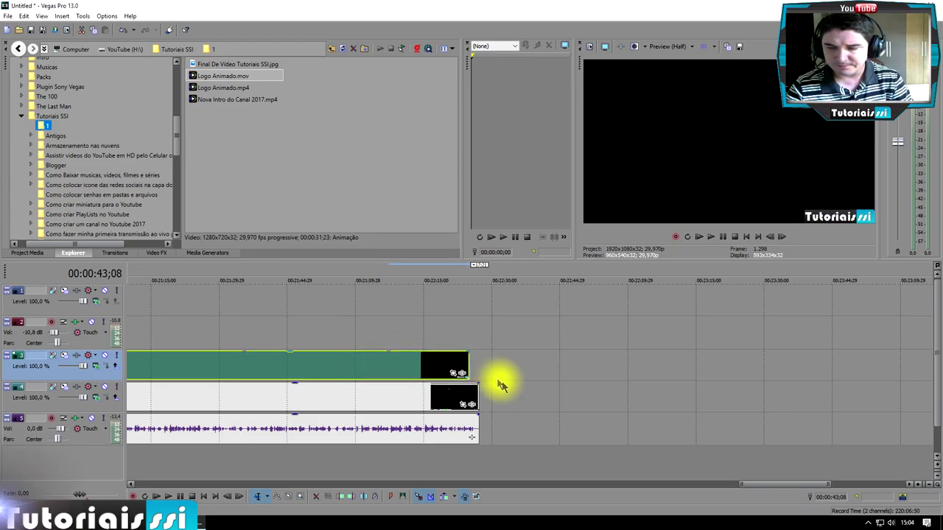
Fine-tune the logo clip's end to about 00:22:26, just short of the end of the recording.
{"action": "scroll", "coordinate": [386, 385], "scroll_direction": "down", "scroll_amount": 6}
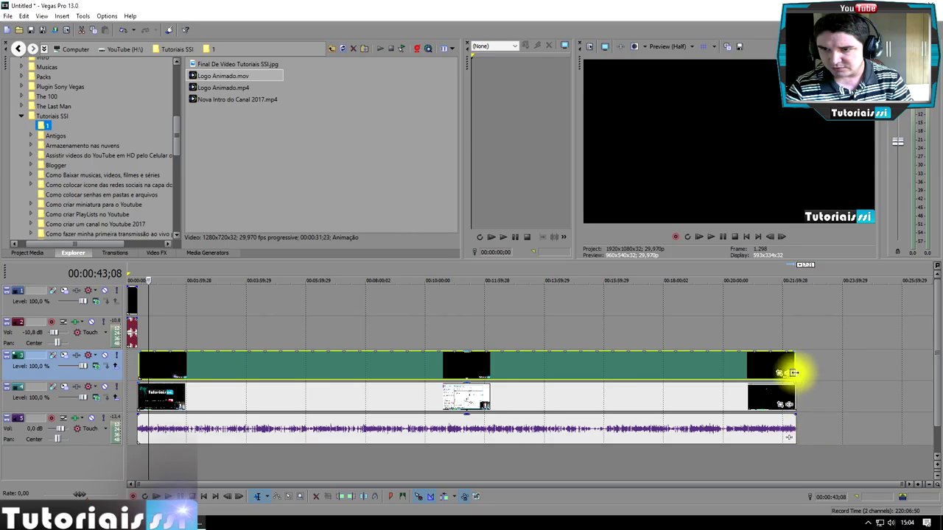
{"action": "scroll", "coordinate": [796, 379], "scroll_direction": "up", "scroll_amount": 1}
{"action": "scroll", "coordinate": [888, 391], "scroll_direction": "up", "scroll_amount": 6}
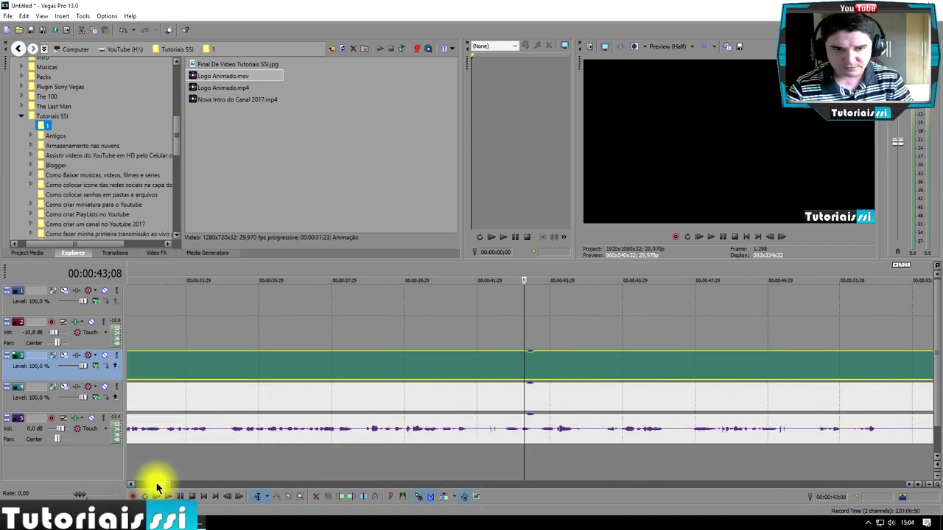
{"action": "left_click_drag", "start_coordinate": [161, 487], "coordinate": [780, 477]}
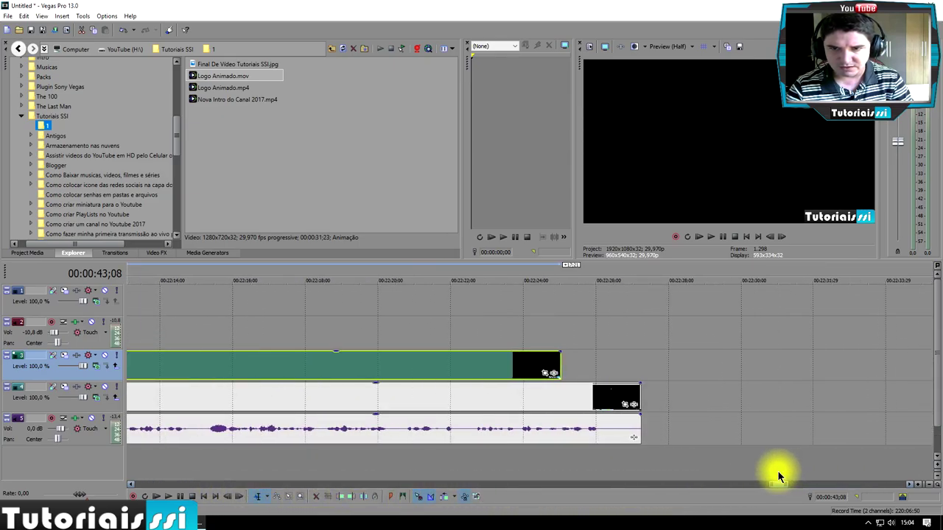
{"action": "left_click_drag", "start_coordinate": [561, 364], "coordinate": [620, 368]}
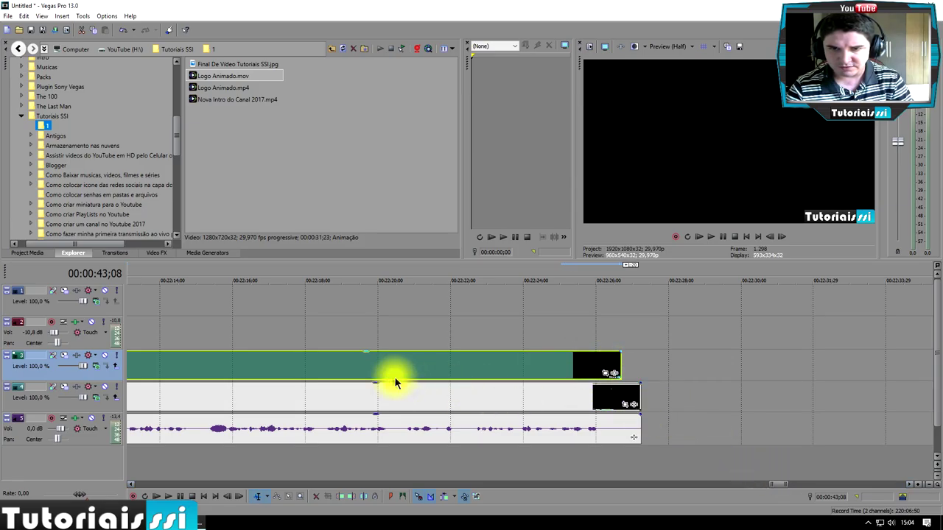
{"action": "scroll", "coordinate": [394, 378], "scroll_direction": "down", "scroll_amount": 10}
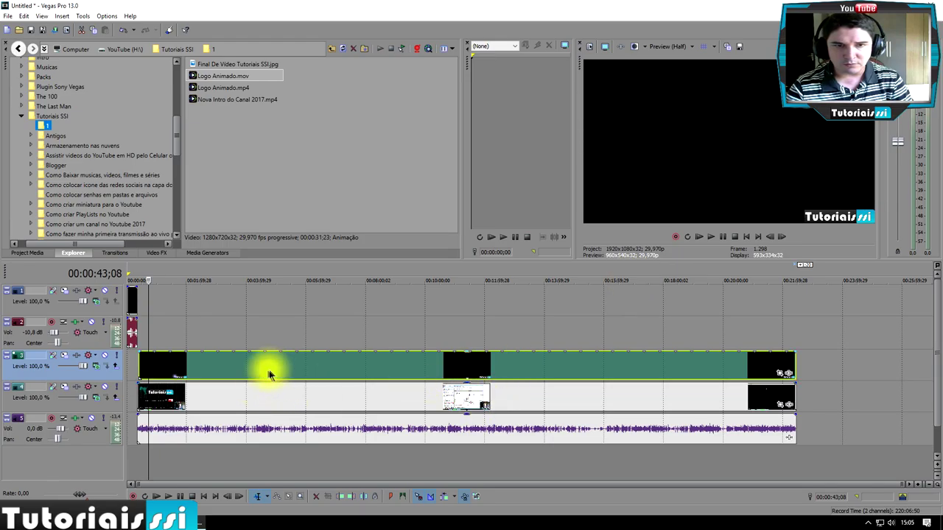
Set the alpha channel of the logo clip's media to Straight (unmatted) in its properties.
{"action": "right_click", "coordinate": [326, 372]}
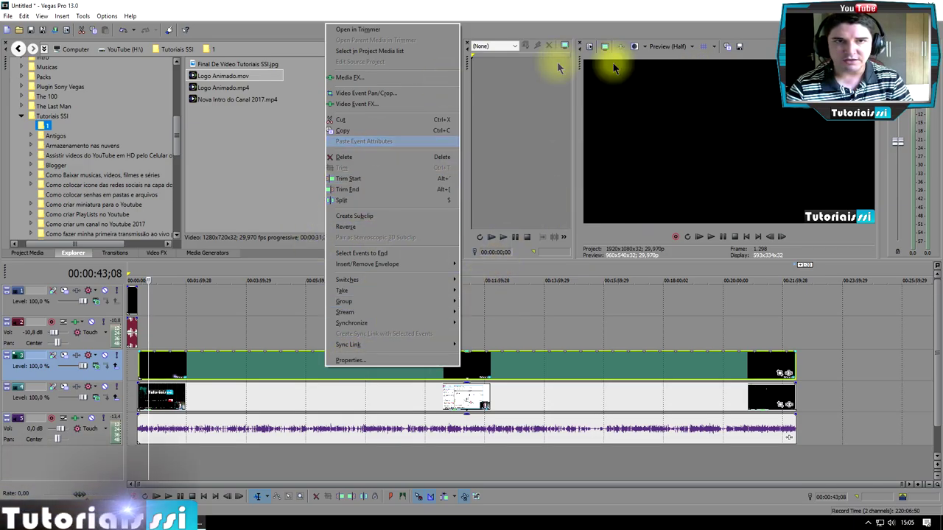
{"action": "left_click", "coordinate": [243, 155]}
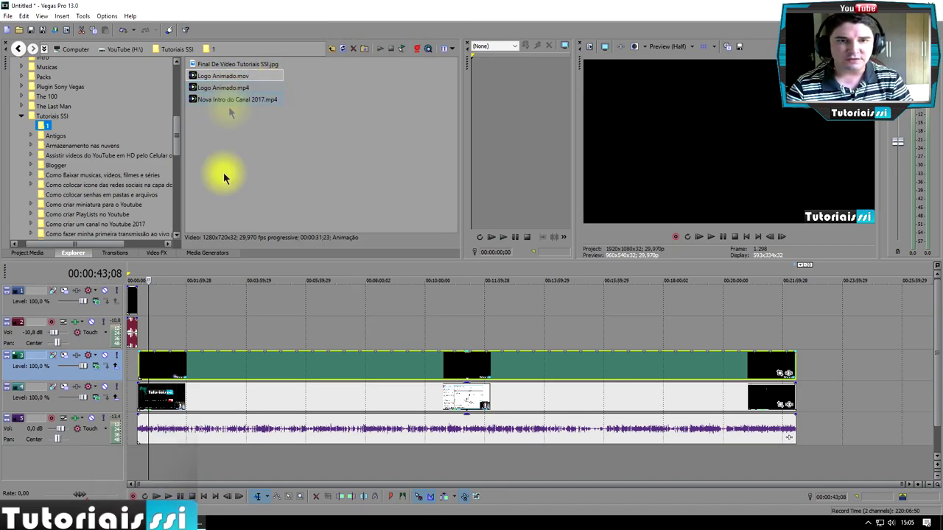
{"action": "right_click", "coordinate": [219, 367]}
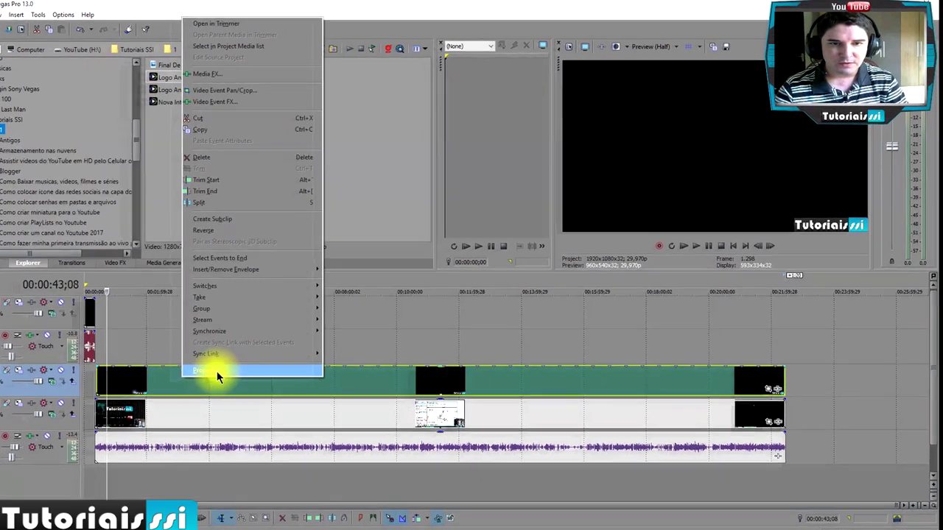
{"action": "left_click", "coordinate": [254, 356]}
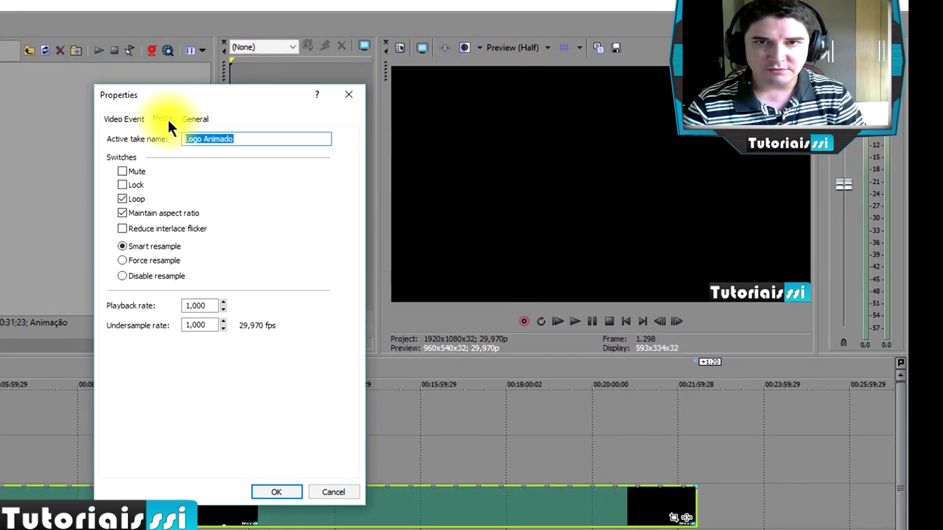
{"action": "left_click", "coordinate": [164, 119]}
{"action": "left_click", "coordinate": [339, 370]}
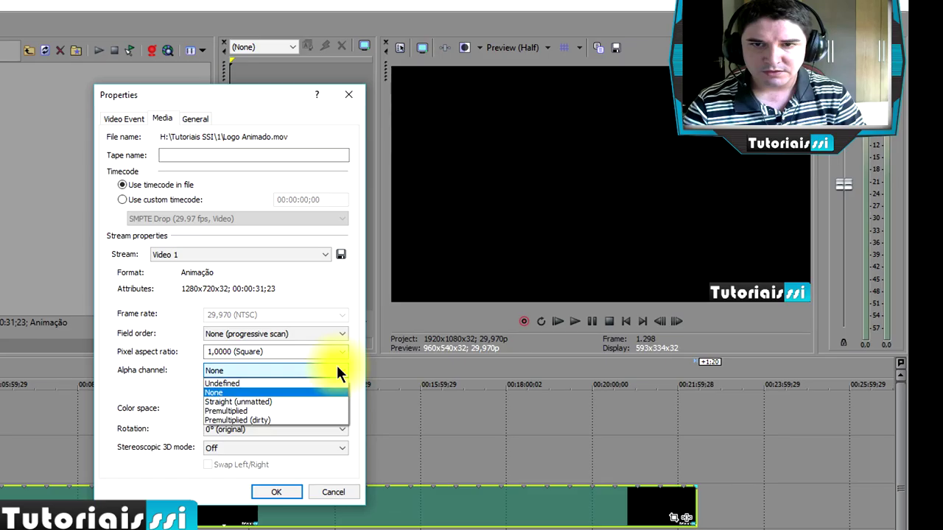
{"action": "left_click", "coordinate": [263, 401]}
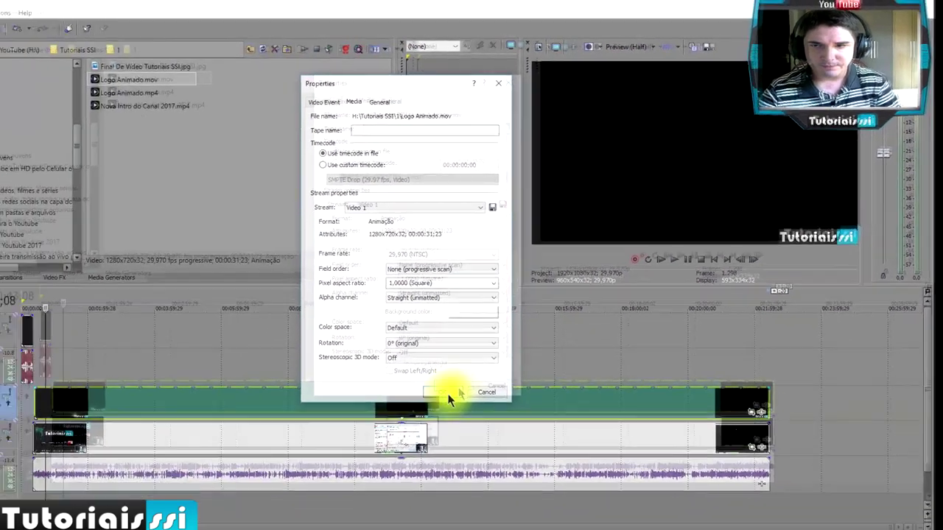
{"action": "left_click", "coordinate": [276, 492]}
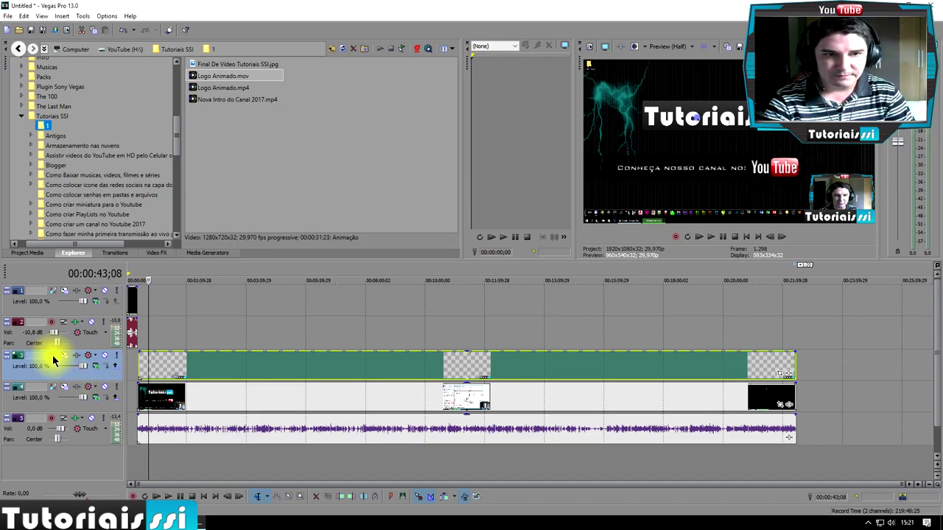
Check the logo overlay on the recording in the preview at 00:03:19;21 and 00:18:26;08.
{"action": "left_click", "coordinate": [226, 360]}
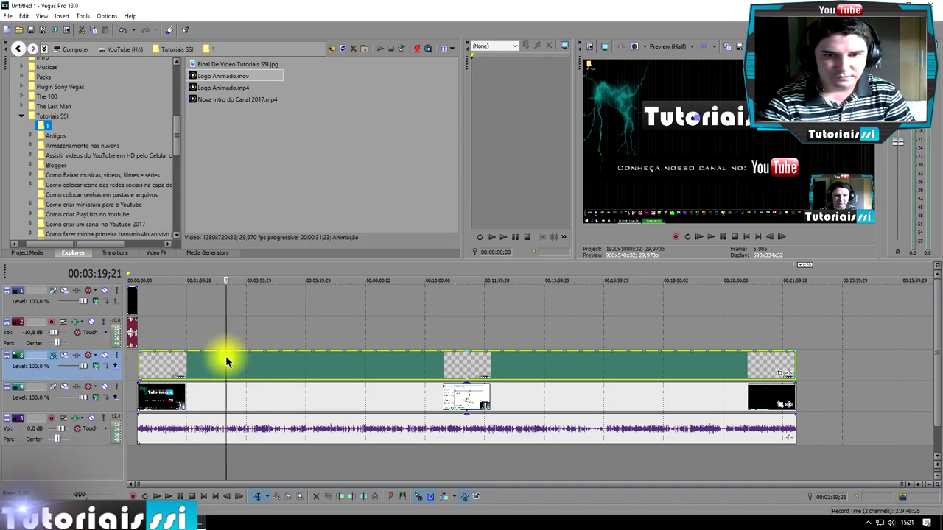
{"action": "left_click", "coordinate": [676, 363]}
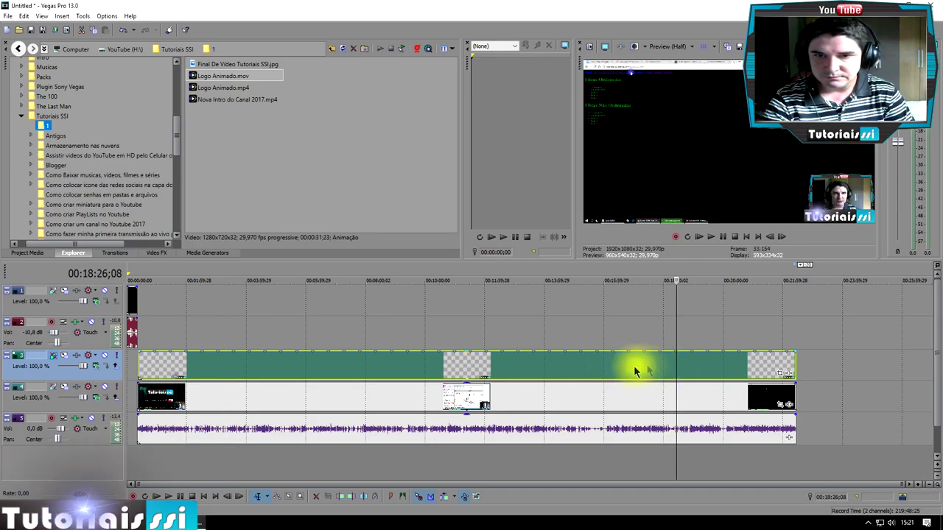
Shrink the logo track to about 1,560.84 × 877.66 with Track Motion and position it at about X -1,363.28, Y -101.17.
{"action": "left_click", "coordinate": [64, 356]}
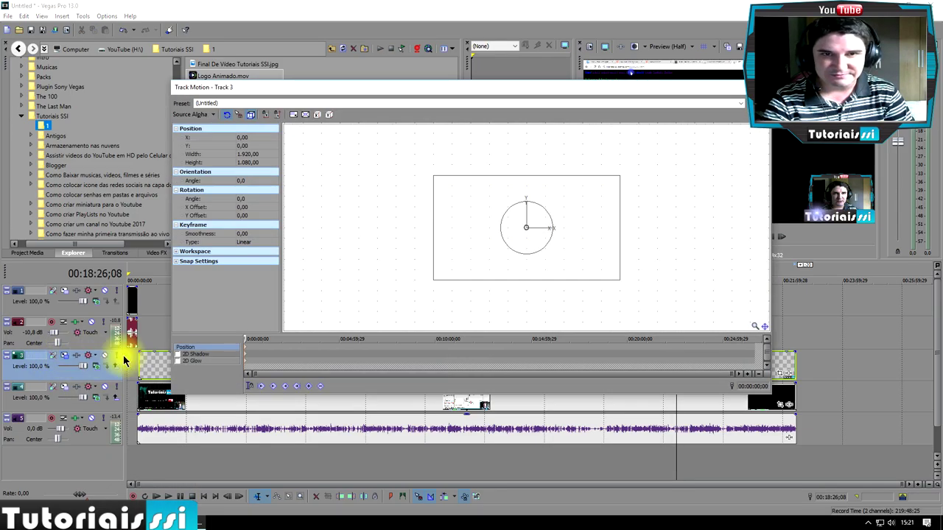
{"action": "left_click_drag", "start_coordinate": [412, 87], "coordinate": [186, 66]}
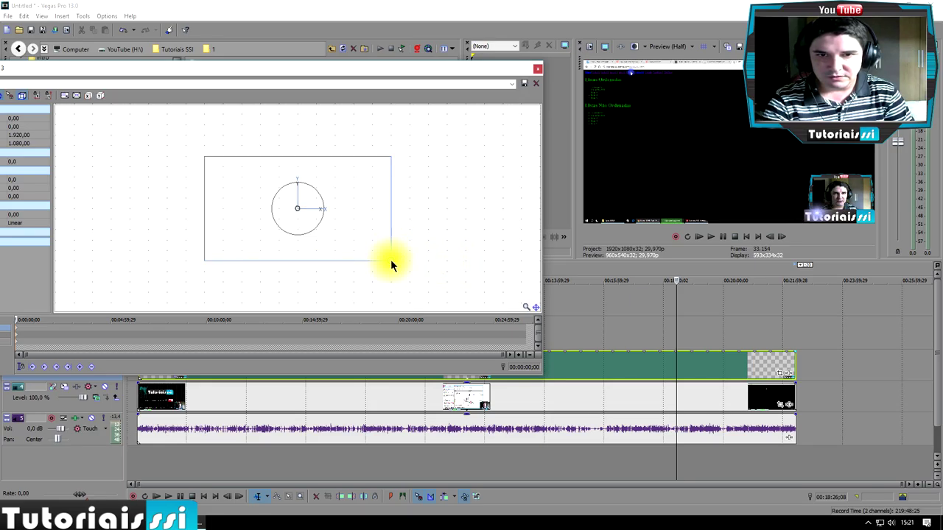
{"action": "left_click_drag", "start_coordinate": [391, 259], "coordinate": [243, 244]}
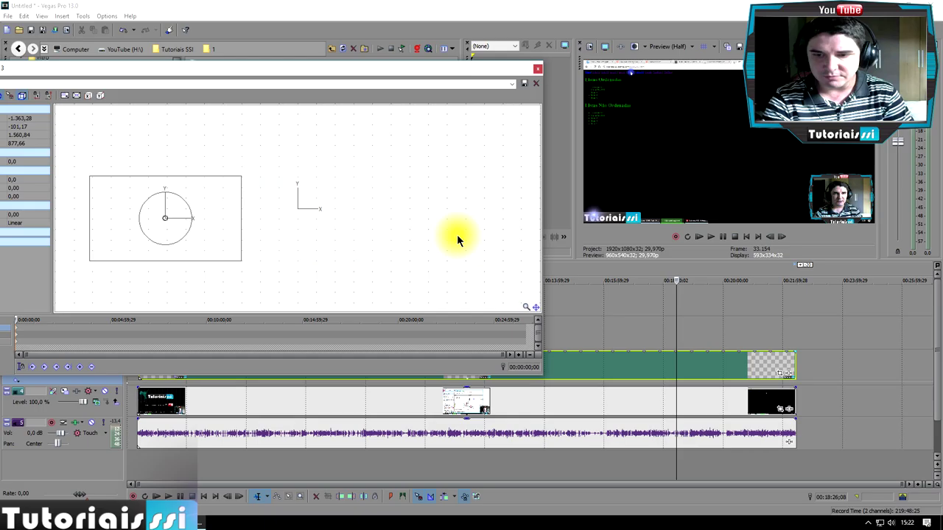
{"action": "key", "text": "Right"}
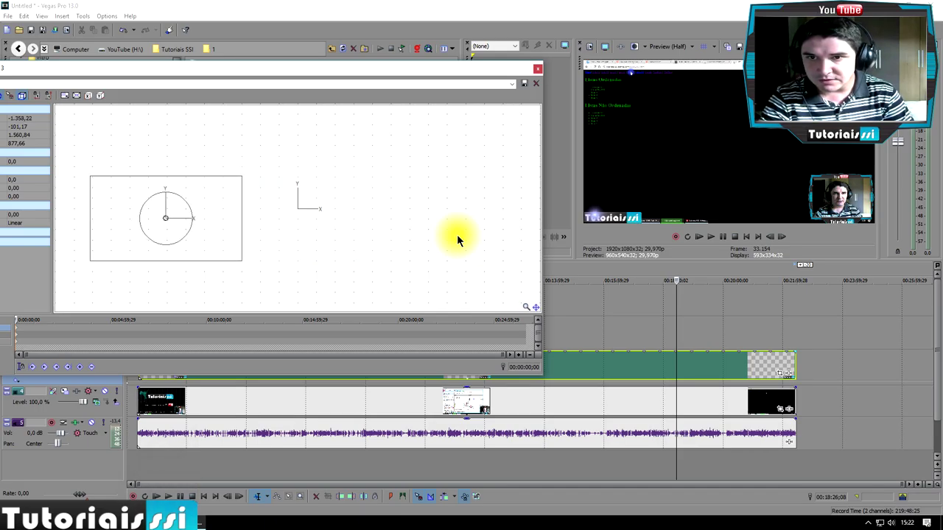
{"action": "key", "text": "Left"}
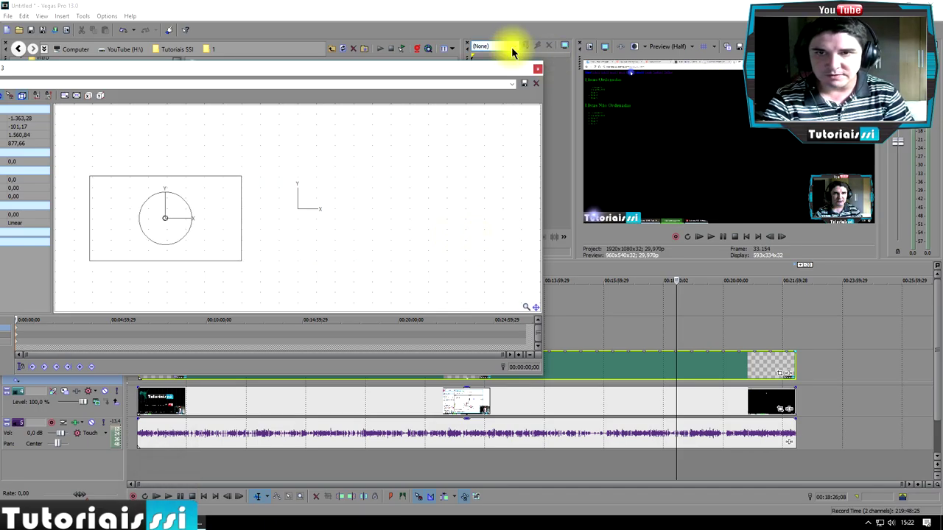
{"action": "left_click", "coordinate": [534, 71]}
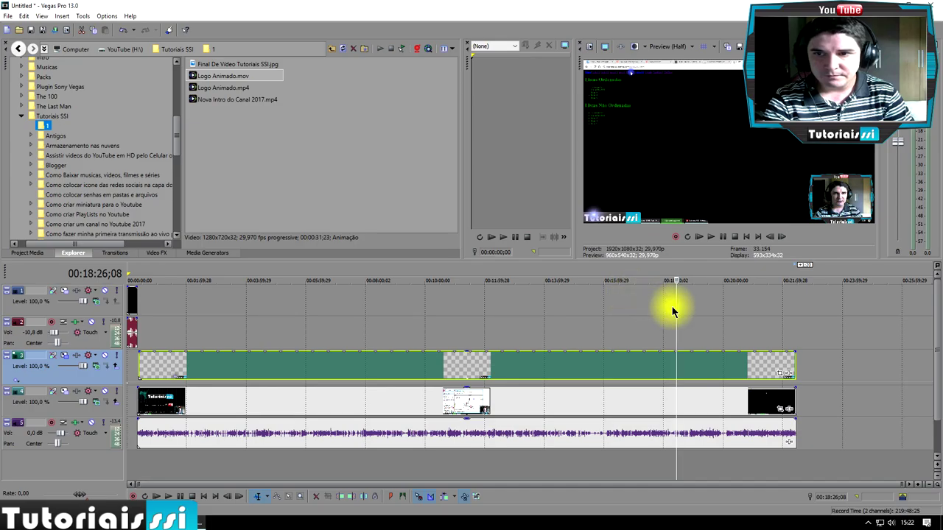
Play back the change from intro to recording from 00:00:12;25 to check the repositioned logo.
{"action": "left_click_drag", "start_coordinate": [676, 306], "coordinate": [133, 308]}
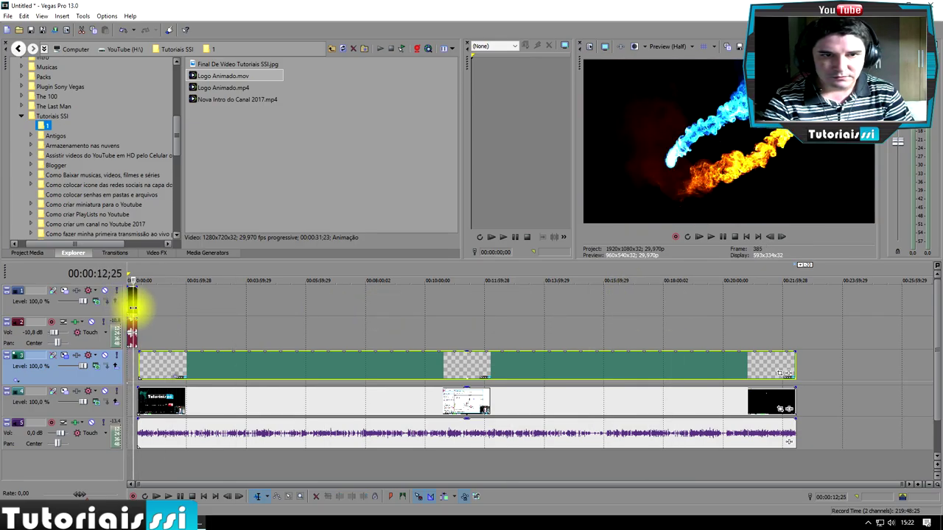
{"action": "left_click", "coordinate": [711, 237]}
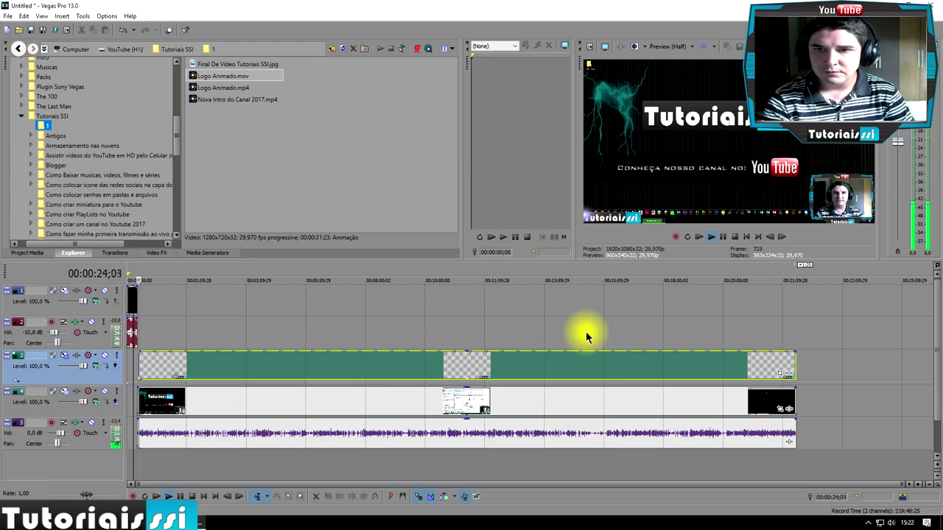
{"action": "left_click", "coordinate": [734, 236]}
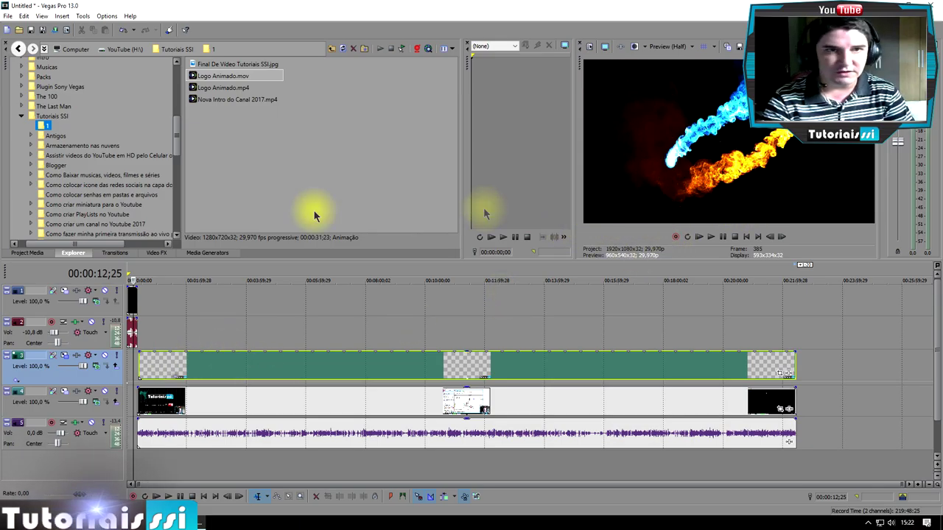
Add a Linear Wipe transition with the (Default) preset to the start of the logo clip.
{"action": "left_click", "coordinate": [110, 252]}
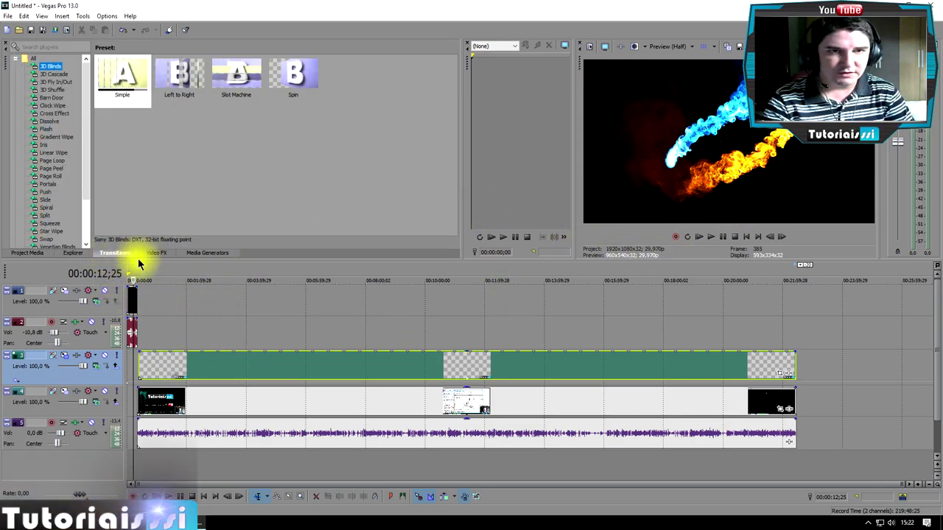
{"action": "left_click", "coordinate": [66, 153]}
{"action": "left_click_drag", "start_coordinate": [118, 78], "coordinate": [137, 372]}
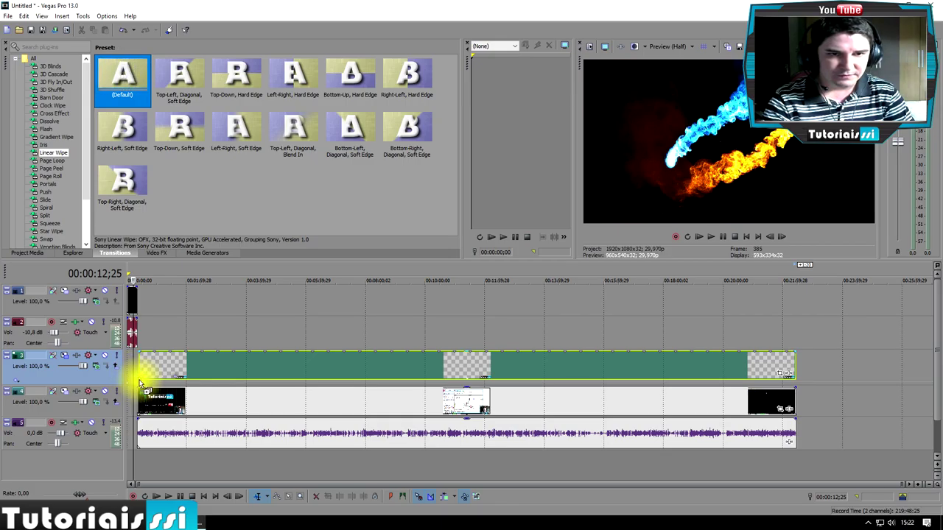
{"action": "left_click_drag", "start_coordinate": [140, 383], "coordinate": [144, 376]}
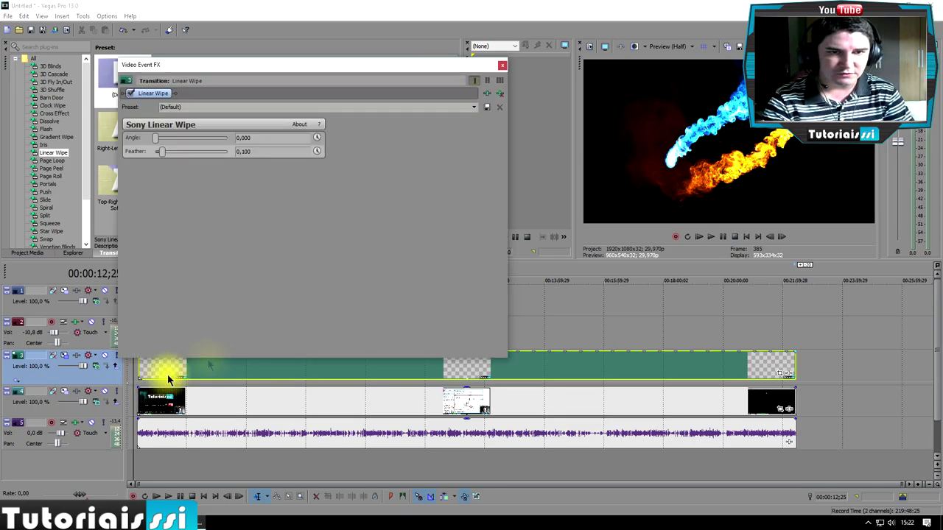
{"action": "left_click", "coordinate": [503, 66]}
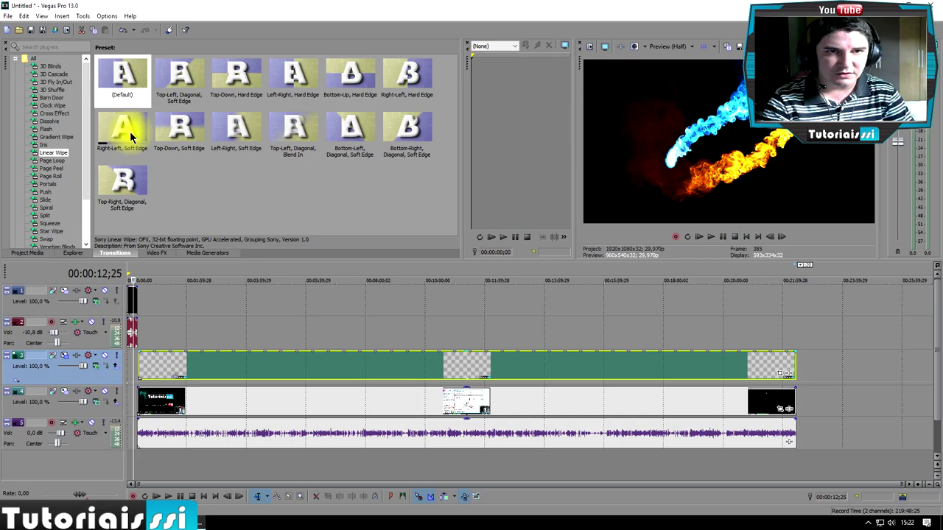
Add the Right-Left, Soft Edge Linear Wipe to the logo clip's end and play back the logo's entrance from 00:00:12;25.
{"action": "left_click_drag", "start_coordinate": [115, 129], "coordinate": [816, 378]}
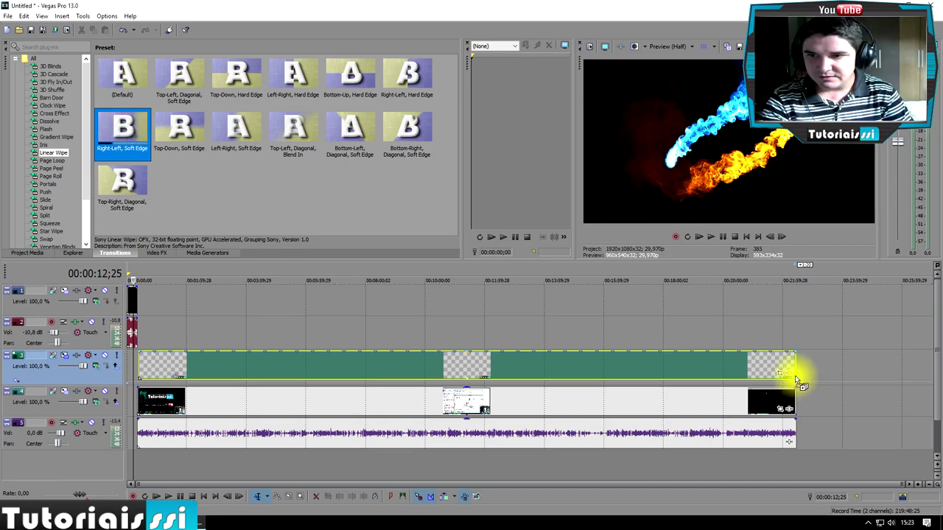
{"action": "left_click_drag", "start_coordinate": [796, 379], "coordinate": [796, 375]}
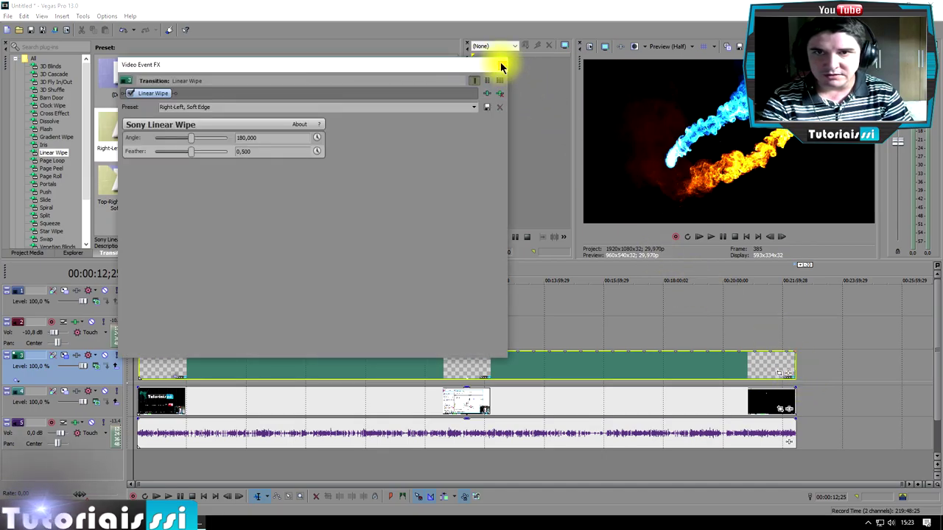
{"action": "left_click", "coordinate": [501, 65]}
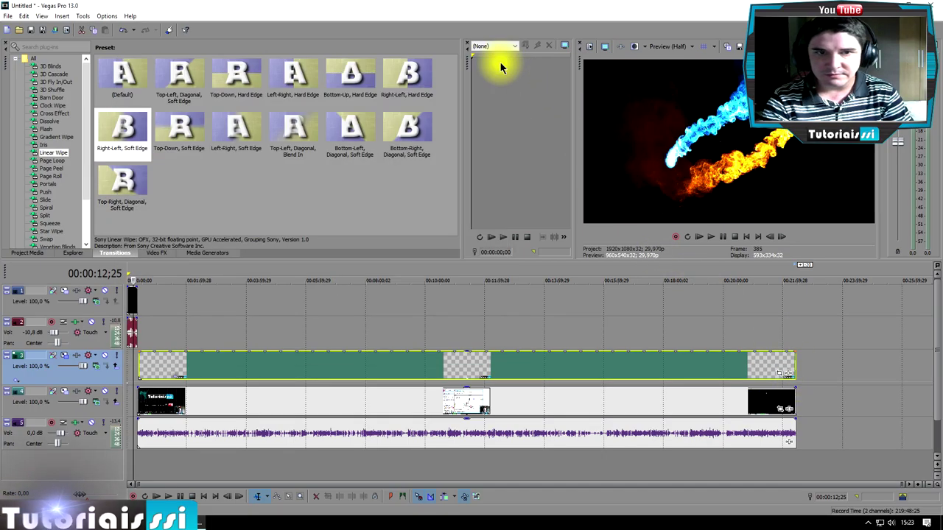
{"action": "left_click", "coordinate": [710, 237]}
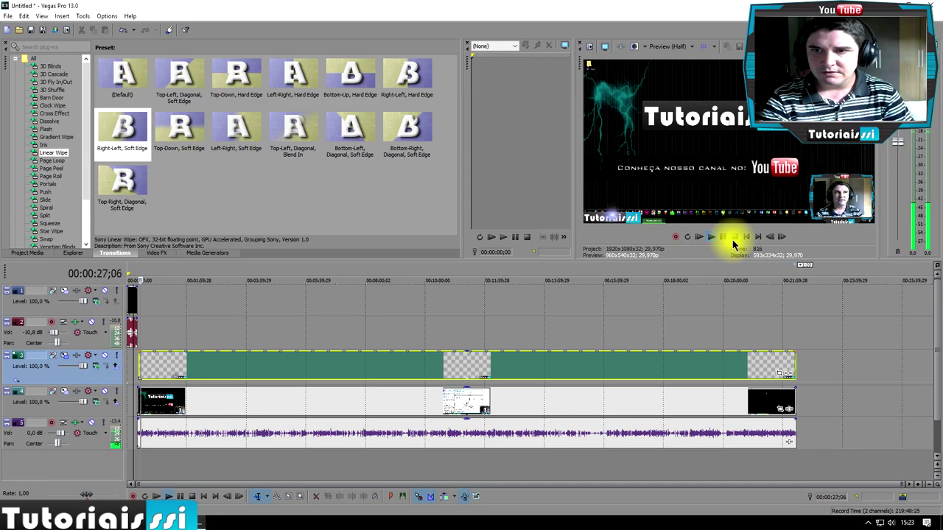
{"action": "left_click", "coordinate": [735, 236]}
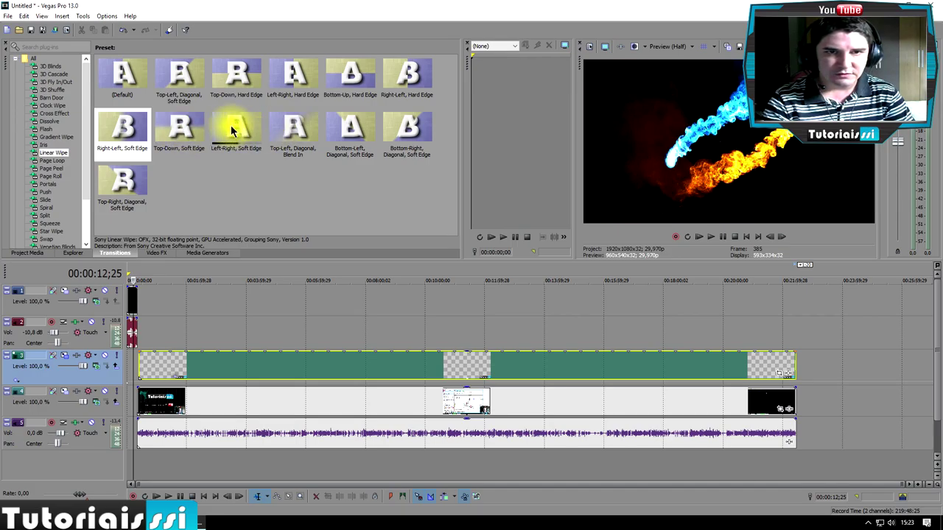
Add Linear Wipe transitions to the recording's video clip: Left-Right, Soft Edge at its start and Right-Left, Hard Edge at its end.
{"action": "left_click_drag", "start_coordinate": [236, 133], "coordinate": [139, 407]}
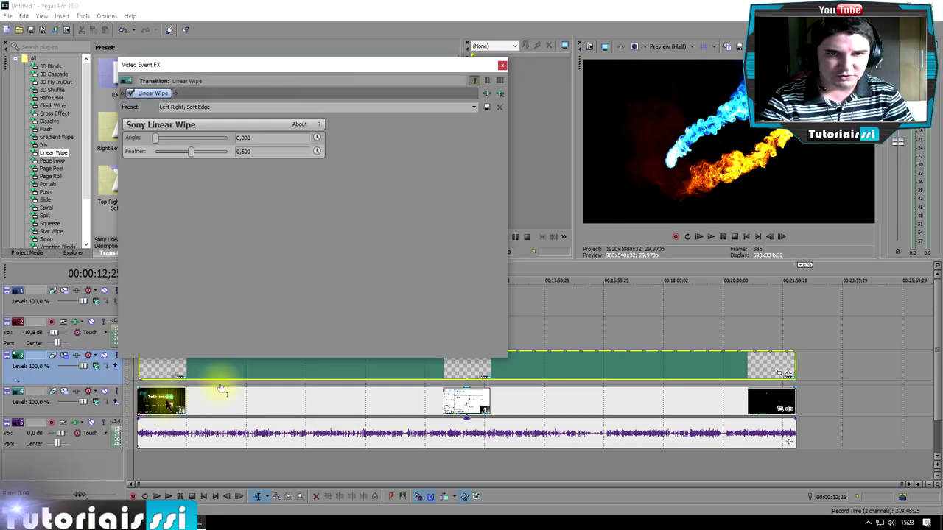
{"action": "left_click", "coordinate": [499, 67]}
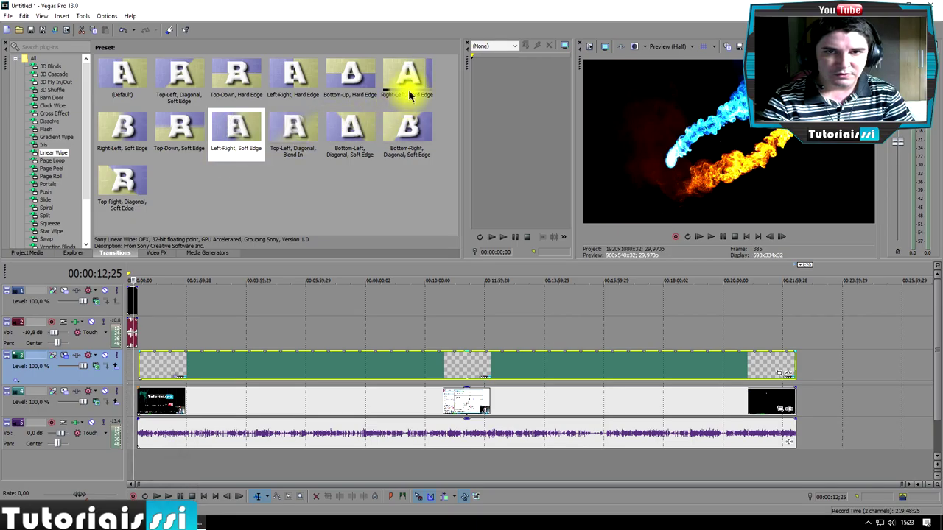
{"action": "left_click_drag", "start_coordinate": [407, 78], "coordinate": [803, 410]}
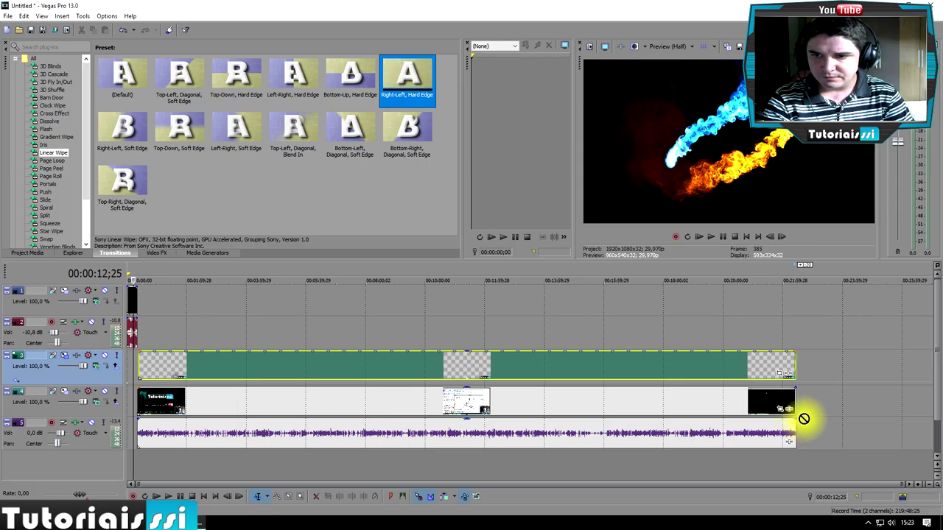
{"action": "left_click_drag", "start_coordinate": [812, 412], "coordinate": [794, 410]}
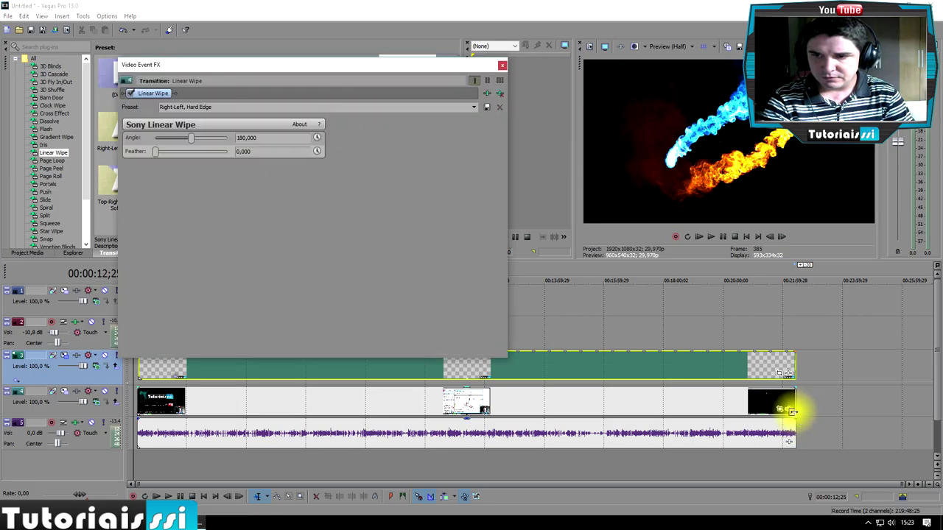
{"action": "left_click", "coordinate": [503, 66]}
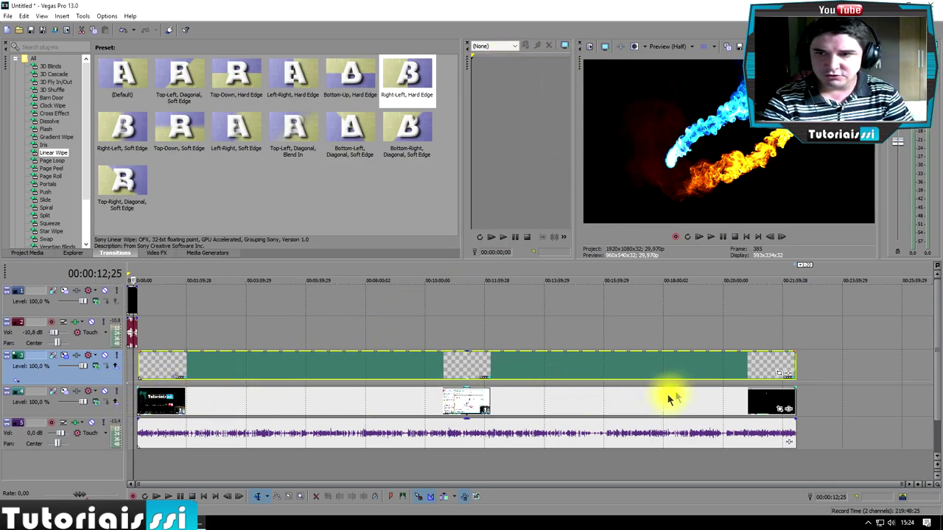
Play back the project from 00:00:13;25 to check the transitions into the recording, and open the system volume control.
{"action": "left_click", "coordinate": [257, 311]}
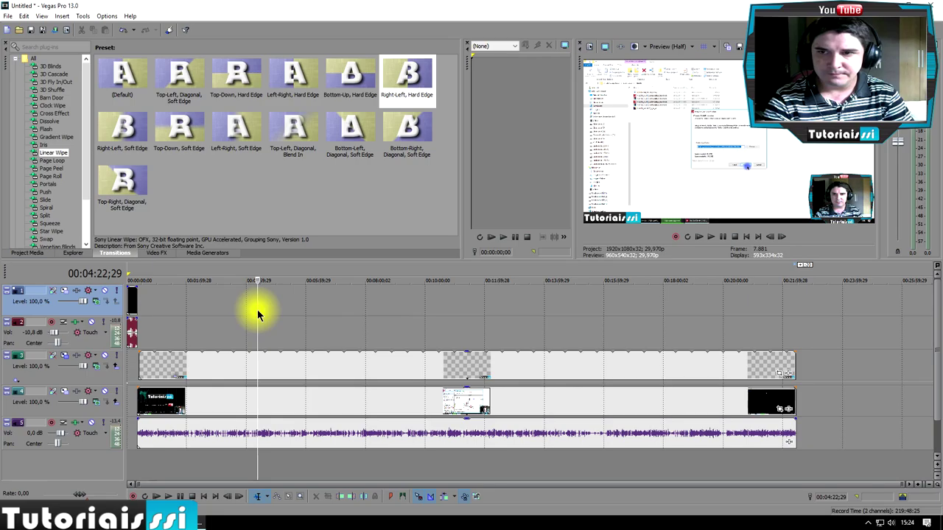
{"action": "left_click", "coordinate": [389, 338]}
{"action": "left_click_drag", "start_coordinate": [389, 329], "coordinate": [132, 375]}
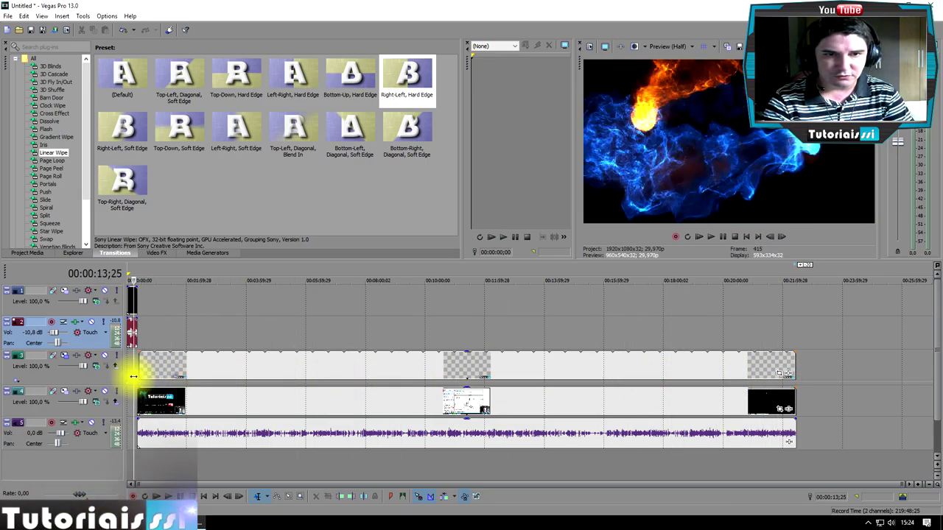
{"action": "left_click", "coordinate": [710, 236]}
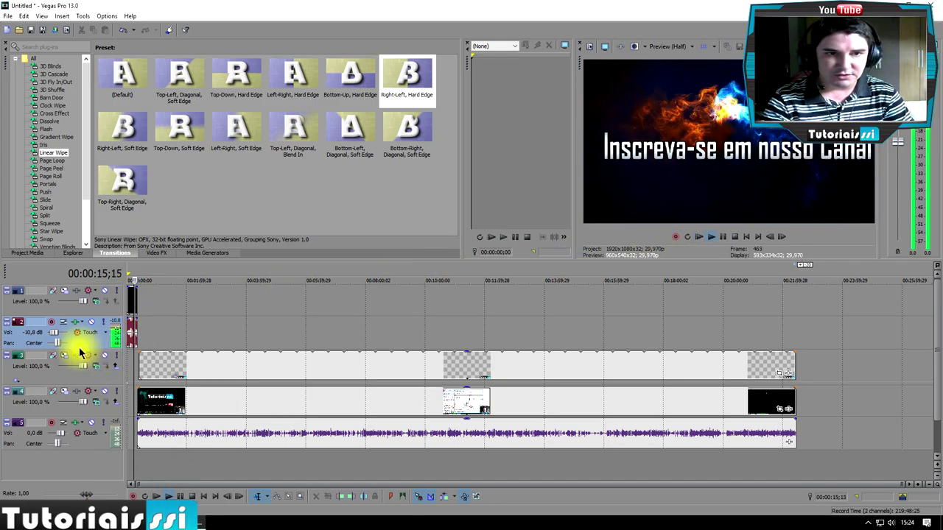
{"action": "left_click", "coordinate": [890, 524]}
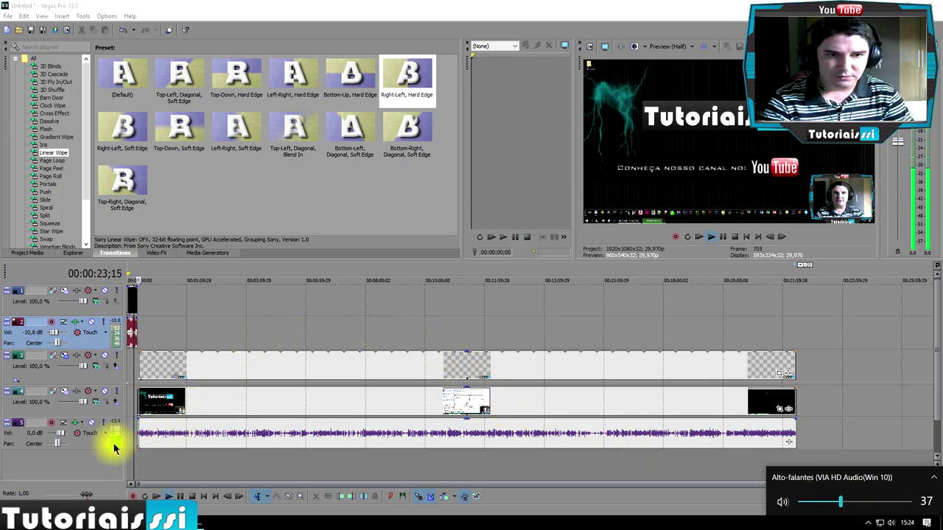
Raise the volume of the recording's audio track to 5.8 dB during playback, and stop the playback.
{"action": "left_click", "coordinate": [62, 440]}
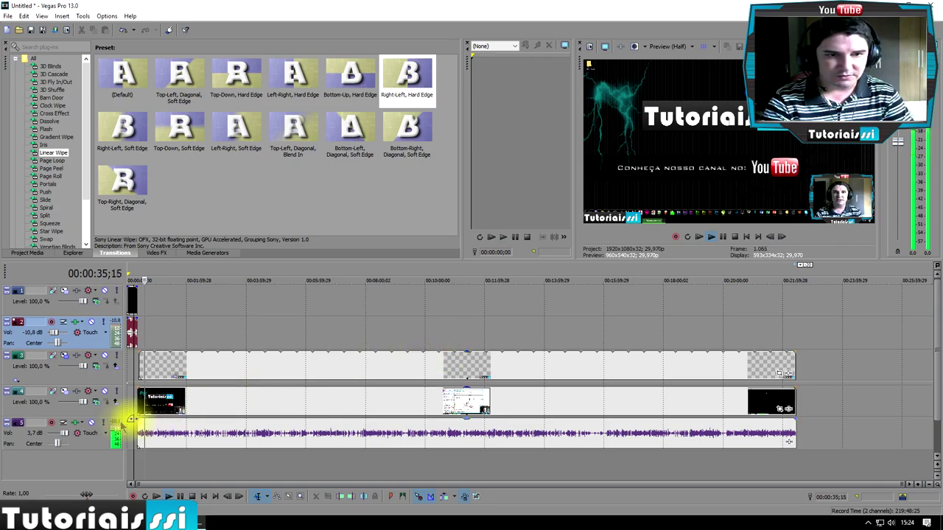
{"action": "left_click_drag", "start_coordinate": [65, 436], "coordinate": [67, 435]}
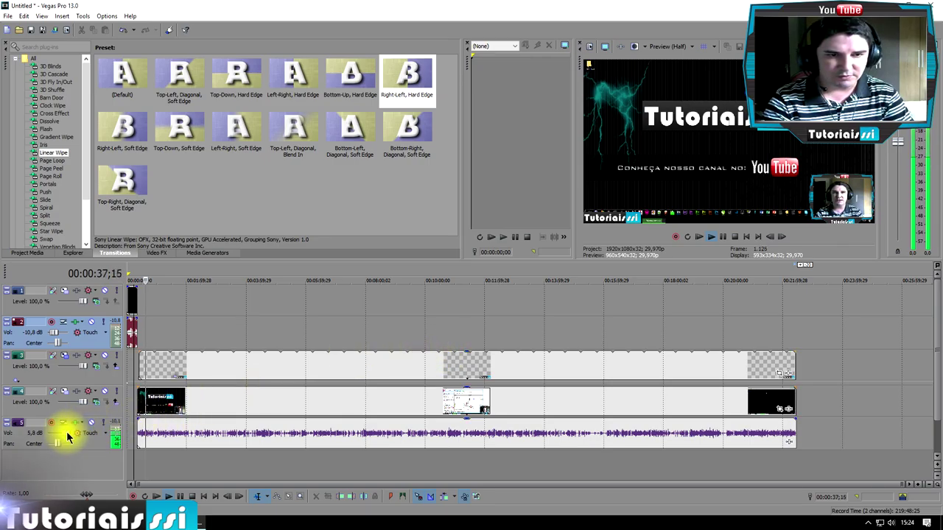
{"action": "left_click", "coordinate": [734, 237]}
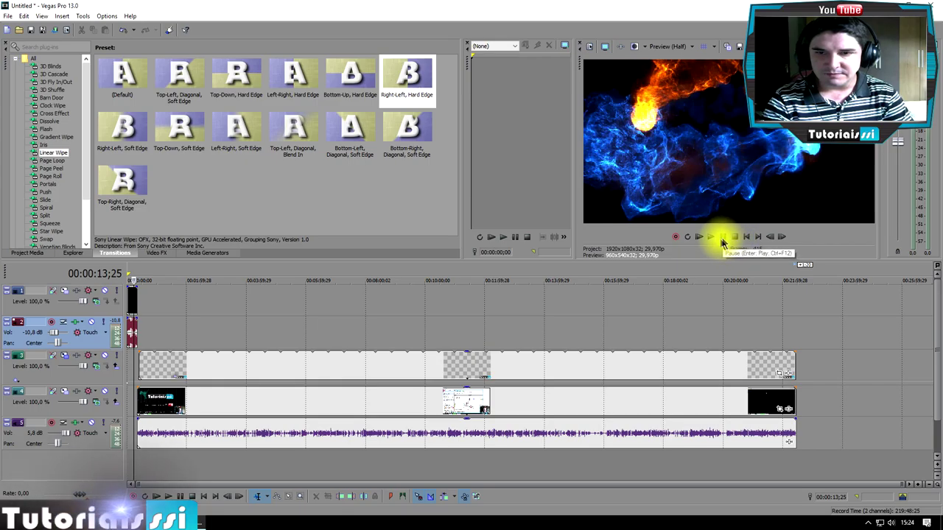
Scrub through the recording from 00:09:04;23 to 00:12:57;29 to check the preview.
{"action": "left_click", "coordinate": [398, 331]}
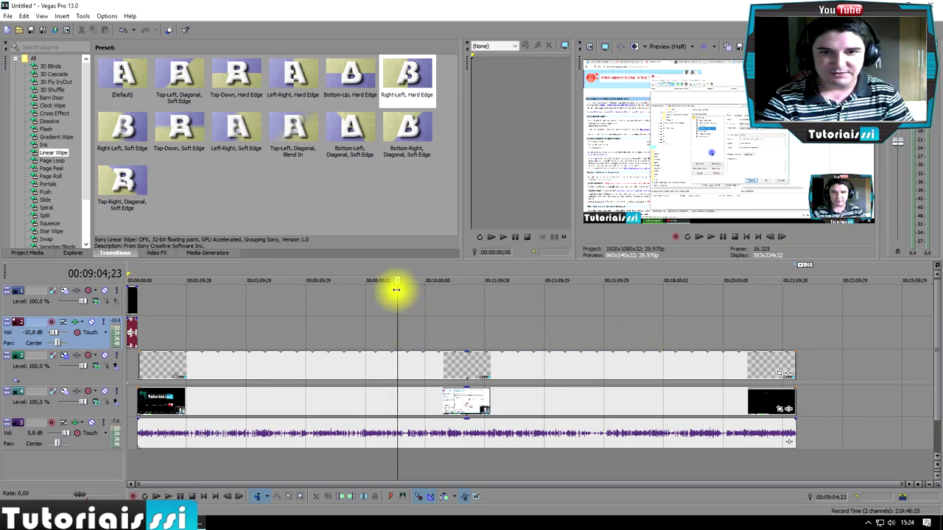
{"action": "left_click_drag", "start_coordinate": [398, 288], "coordinate": [514, 302]}
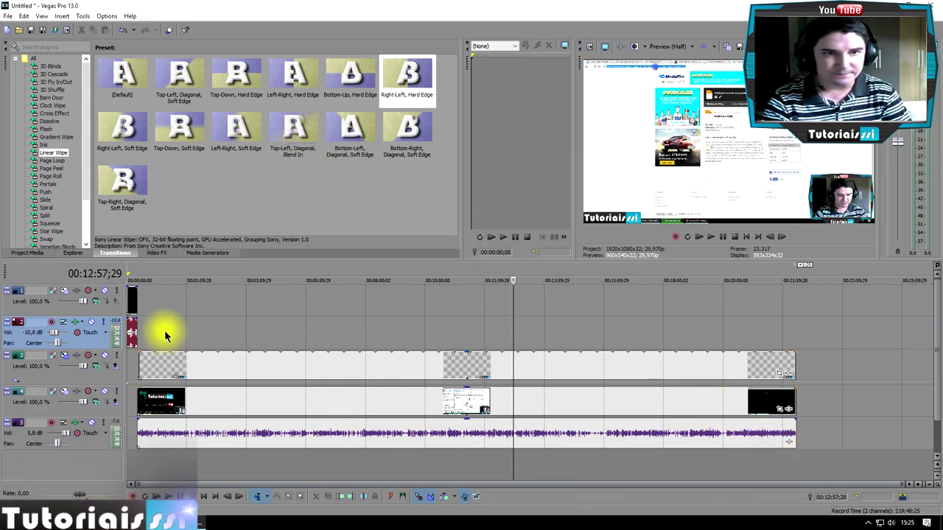
Add Nova Intro do Canal 2017.mp4 on new tracks directly after the end of the recording.
{"action": "left_click", "coordinate": [73, 254]}
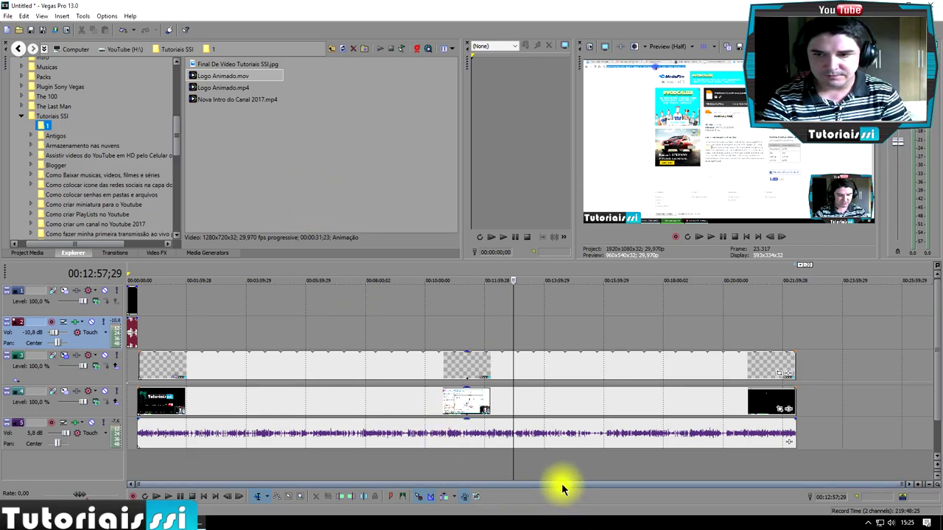
{"action": "left_click_drag", "start_coordinate": [562, 485], "coordinate": [573, 489]}
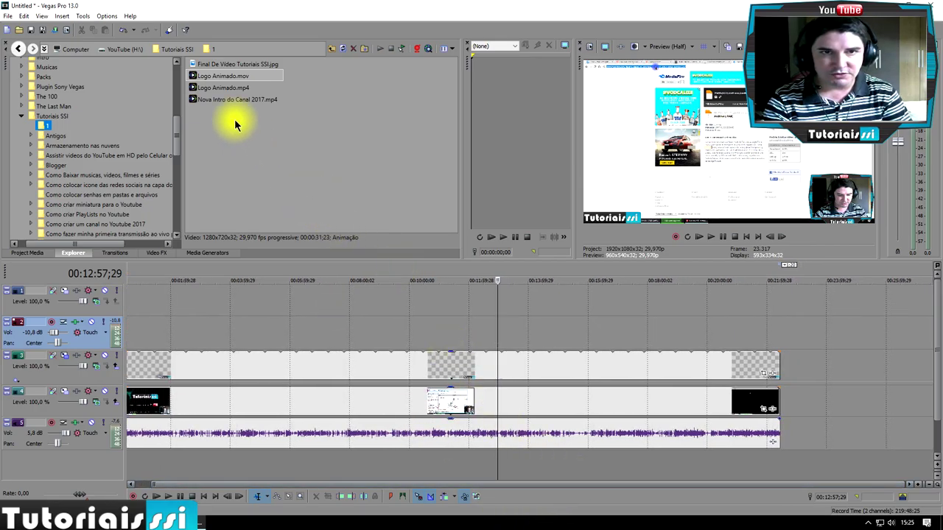
{"action": "left_click_drag", "start_coordinate": [223, 101], "coordinate": [801, 435]}
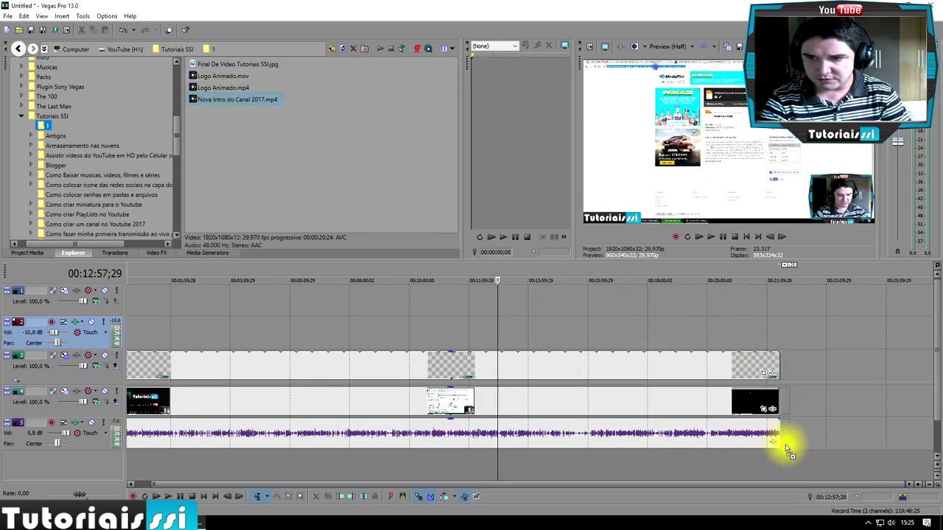
{"action": "left_click_drag", "start_coordinate": [790, 472], "coordinate": [787, 472]}
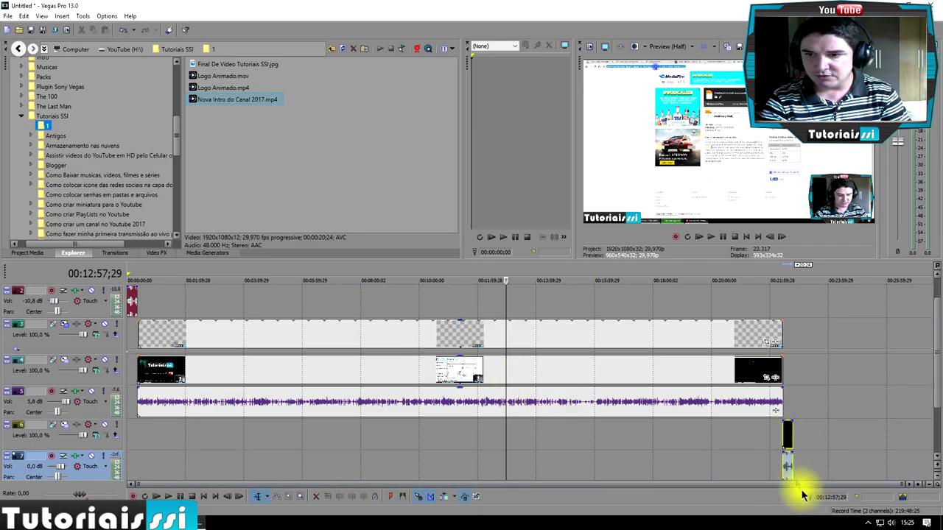
Delete the intro clip placed after the recording and return the playhead to the project start.
{"action": "left_click", "coordinate": [789, 438]}
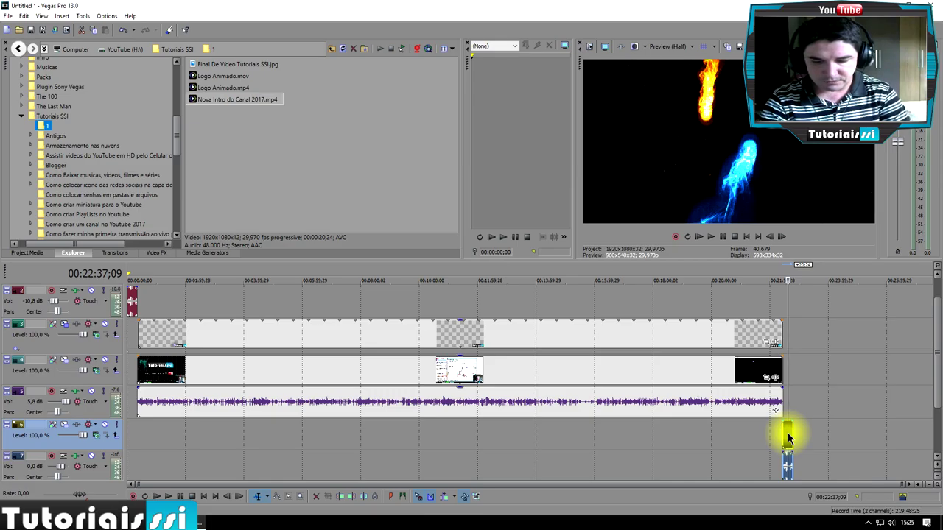
{"action": "key", "text": "Delete"}
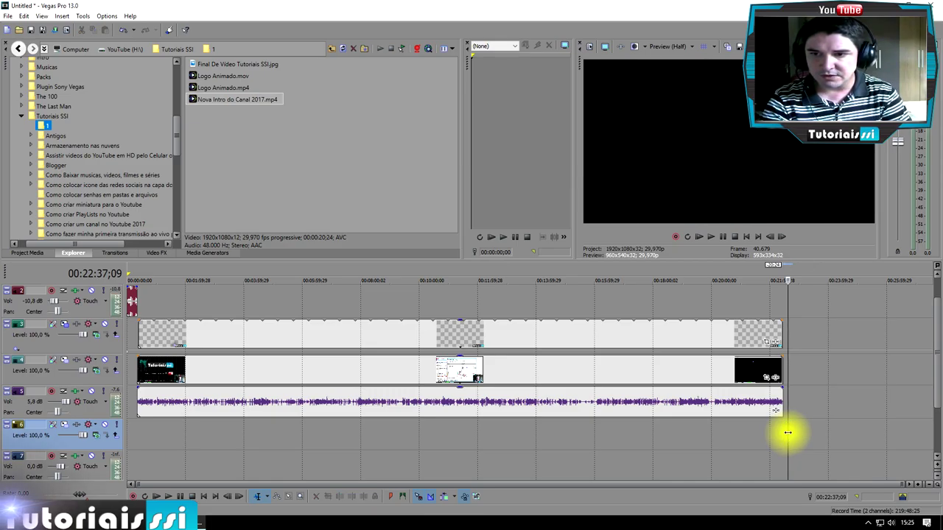
{"action": "left_click_drag", "start_coordinate": [785, 432], "coordinate": [126, 437]}
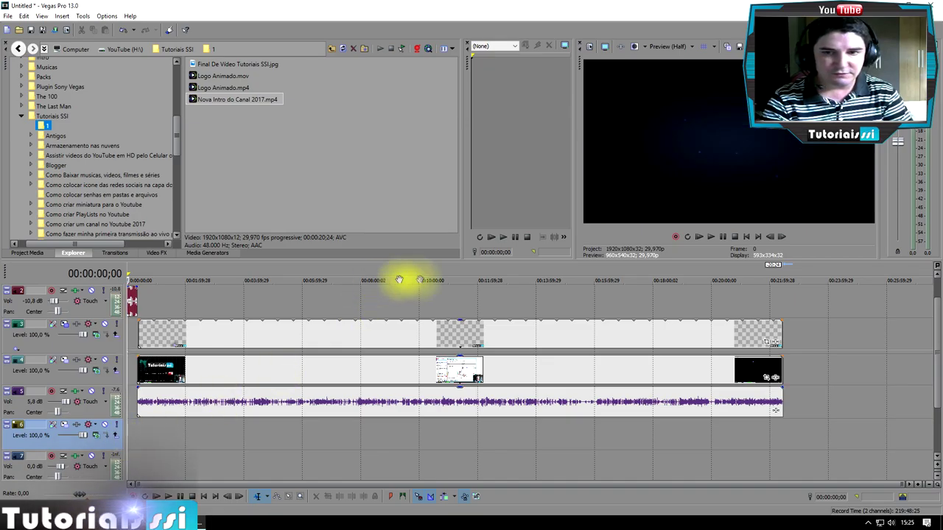
Switch to File Explorer and browse the songs in the Músicas Legais folder under Musicas on the YouTube (H:) drive.
{"action": "left_click_drag", "start_coordinate": [933, 396], "coordinate": [939, 378]}
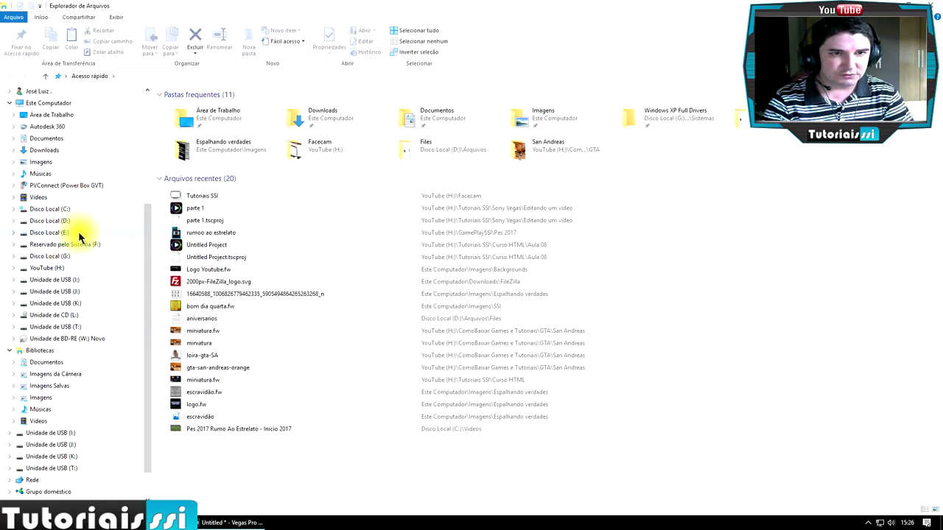
{"action": "left_click", "coordinate": [48, 268]}
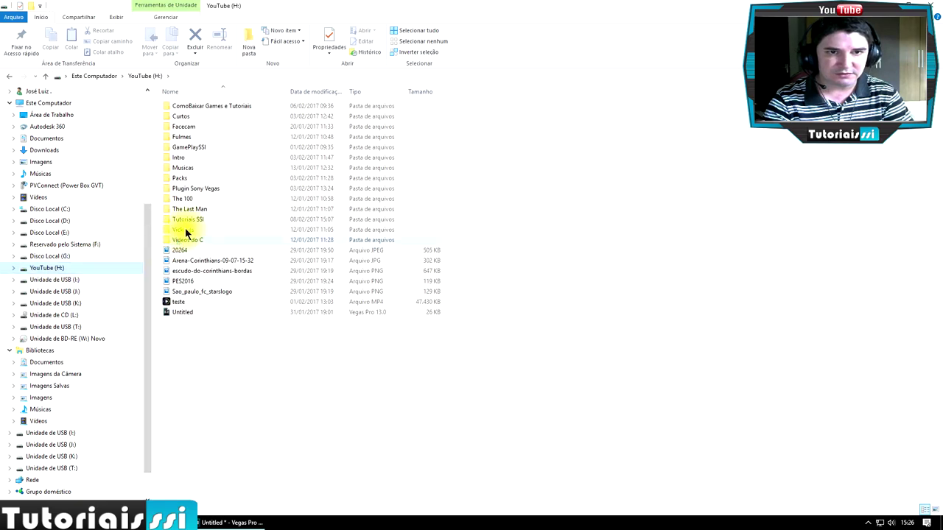
{"action": "double_click", "coordinate": [191, 169]}
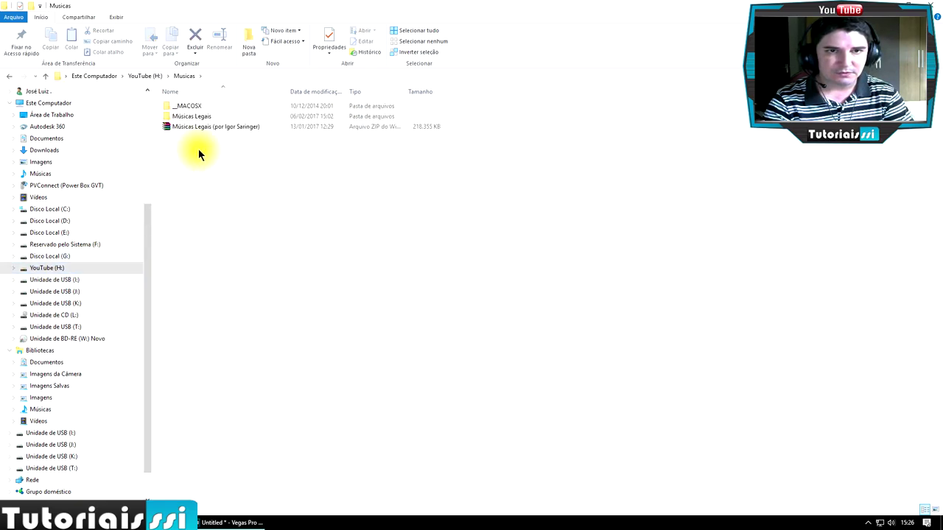
{"action": "double_click", "coordinate": [209, 118]}
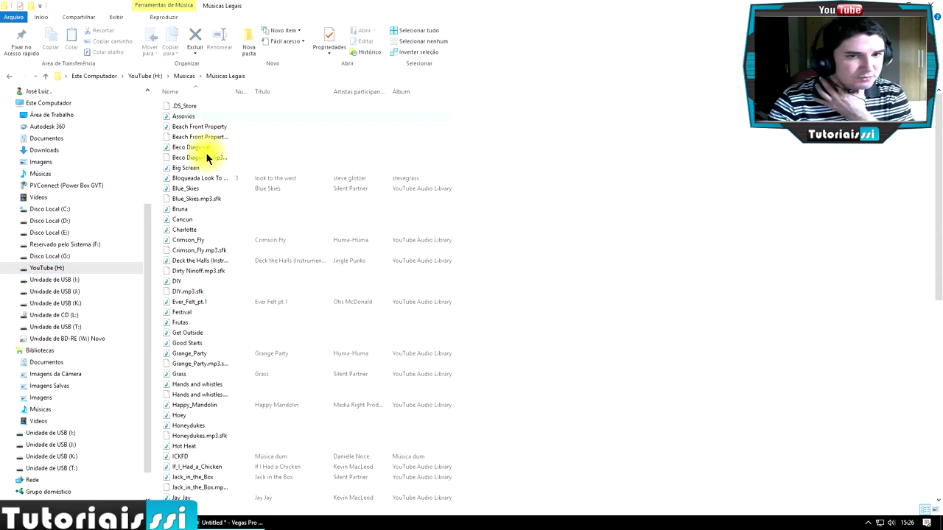
{"action": "scroll", "coordinate": [251, 398], "scroll_direction": "down", "scroll_amount": 10}
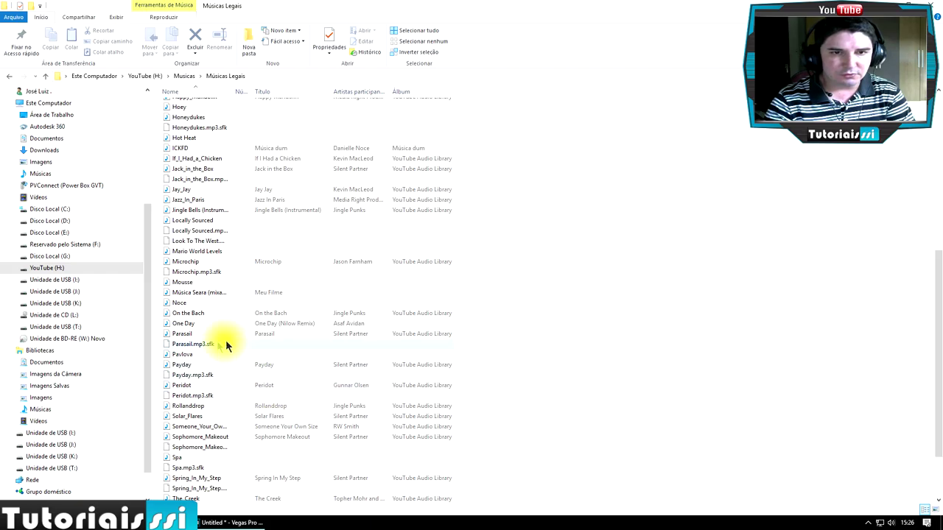
{"action": "scroll", "coordinate": [251, 336], "scroll_direction": "down", "scroll_amount": 3}
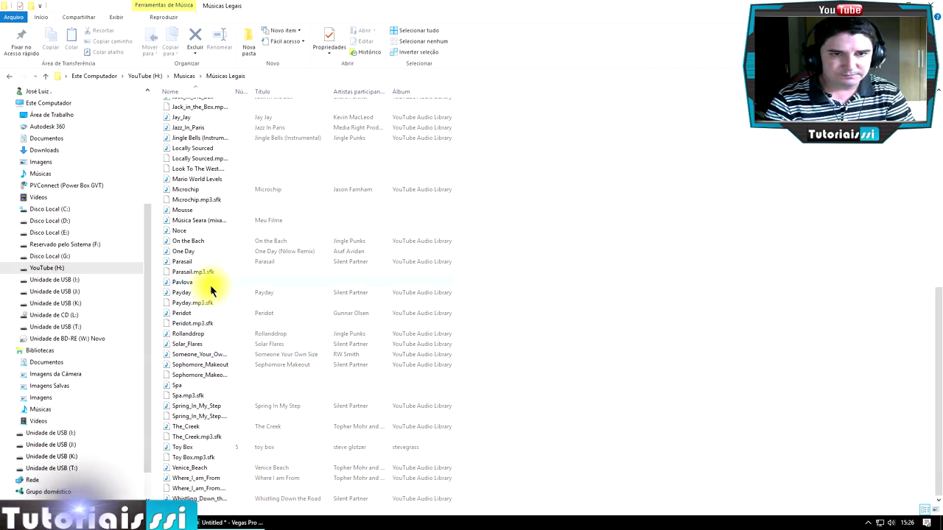
Audition the Pavlova and Payday songs in Windows Media Player, closing the player after each.
{"action": "double_click", "coordinate": [186, 284]}
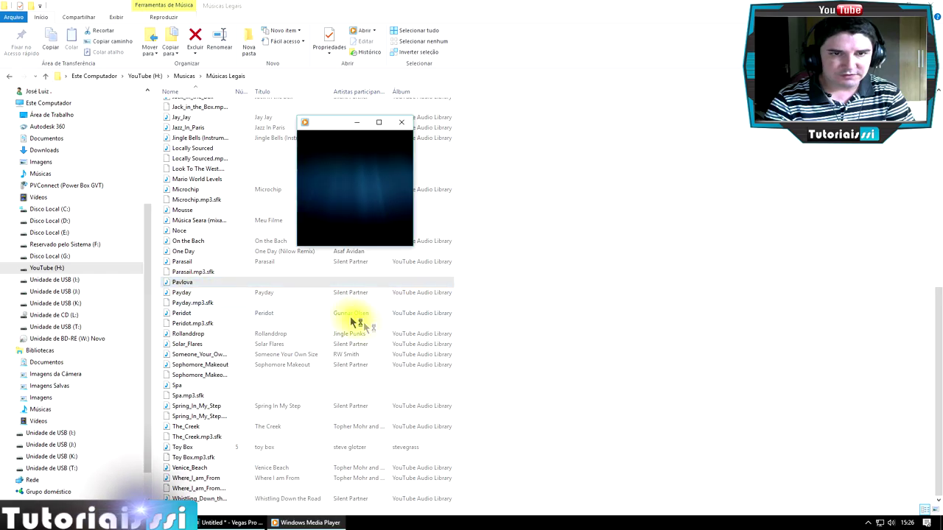
{"action": "left_click", "coordinate": [402, 124]}
{"action": "double_click", "coordinate": [190, 293]}
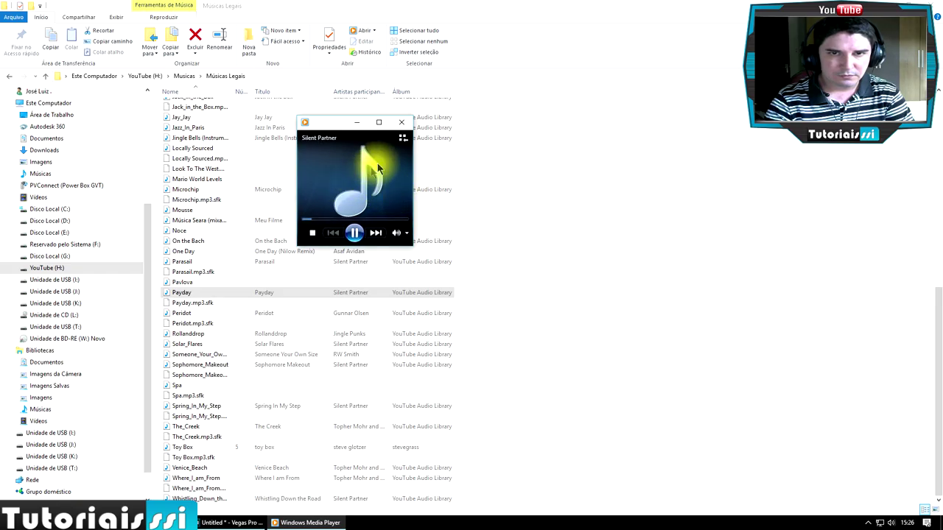
{"action": "left_click", "coordinate": [405, 124]}
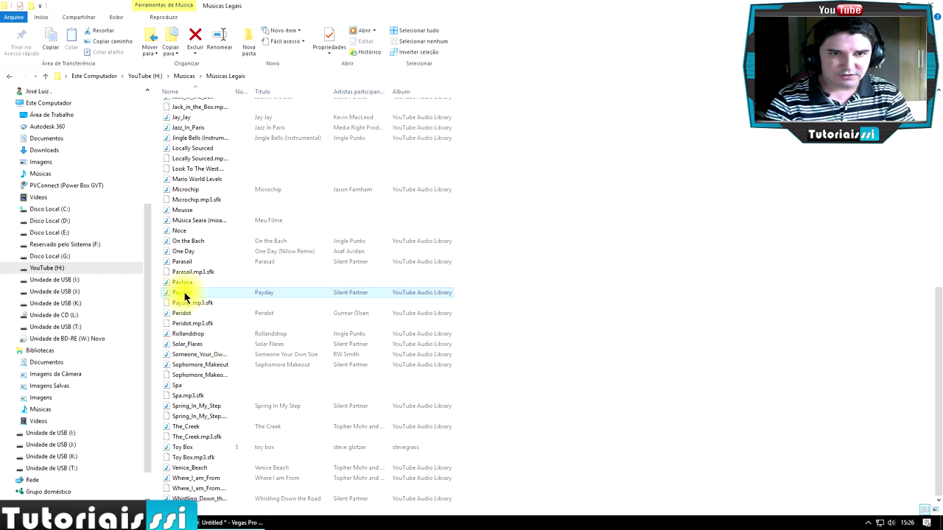
Add Payday to the empty audio track in Vegas Pro, aligned with the recording's start, and delete the empty video track 6.
{"action": "left_click_drag", "start_coordinate": [179, 296], "coordinate": [239, 467]}
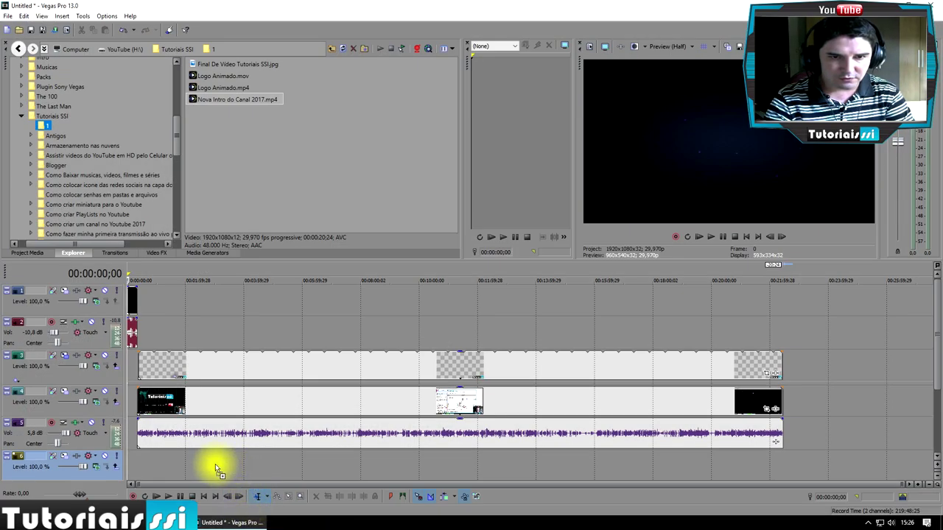
{"action": "left_click_drag", "start_coordinate": [152, 470], "coordinate": [167, 445]}
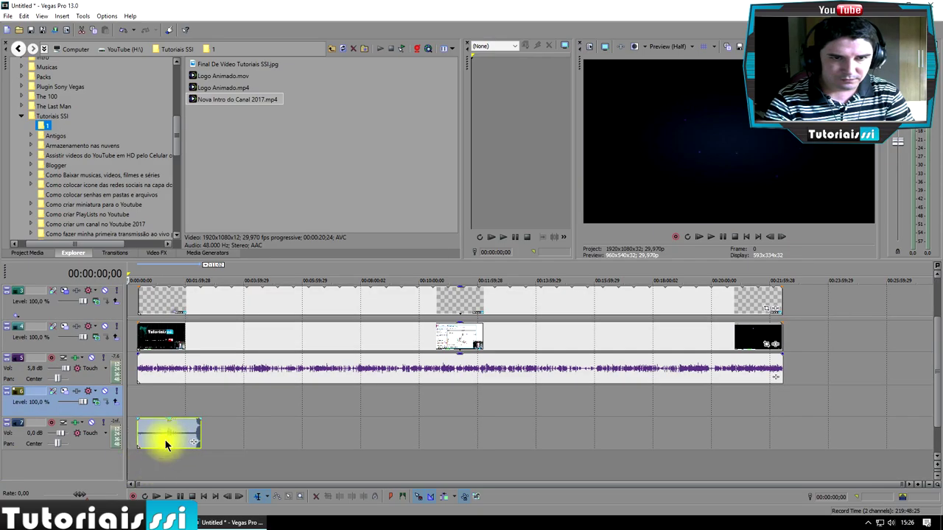
{"action": "right_click", "coordinate": [106, 414]}
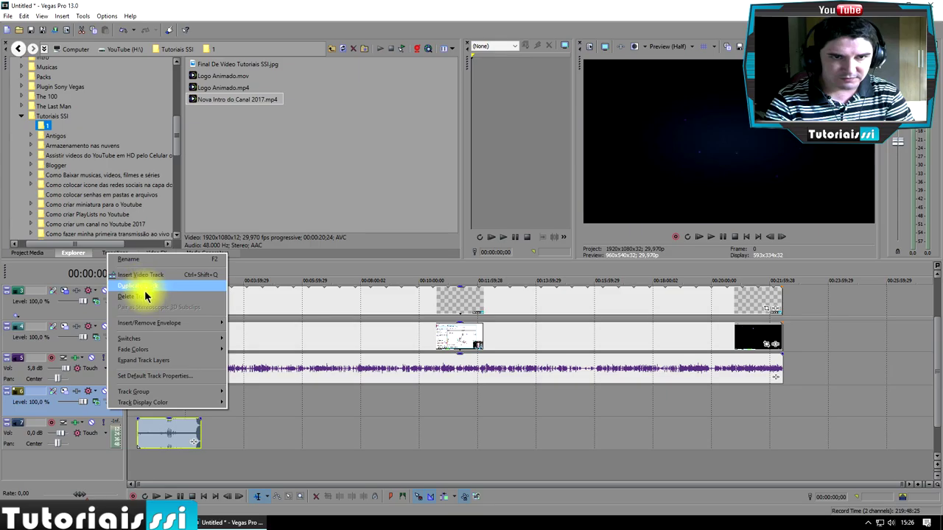
{"action": "left_click", "coordinate": [142, 297]}
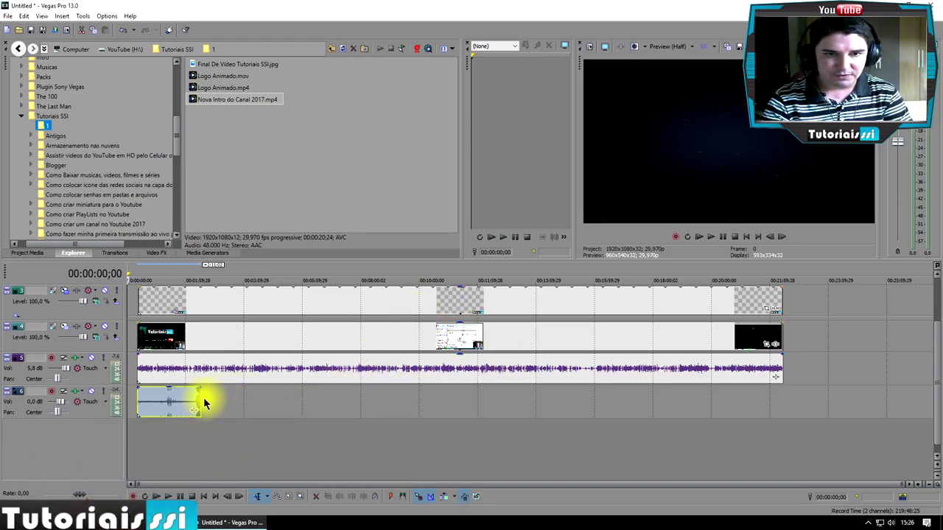
Try looping the Payday clip up to the recording's end, and trim it back to a single play-through.
{"action": "left_click_drag", "start_coordinate": [199, 398], "coordinate": [764, 397]}
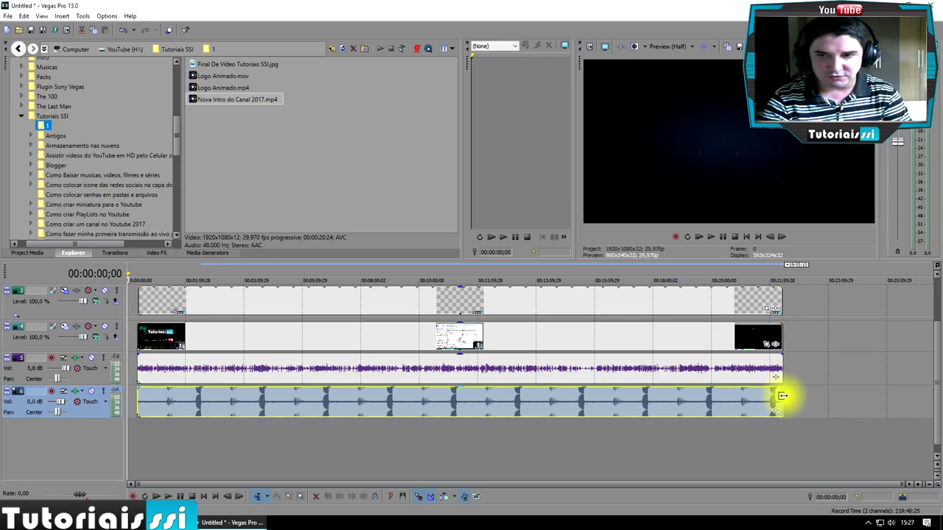
{"action": "left_click_drag", "start_coordinate": [783, 395], "coordinate": [201, 414]}
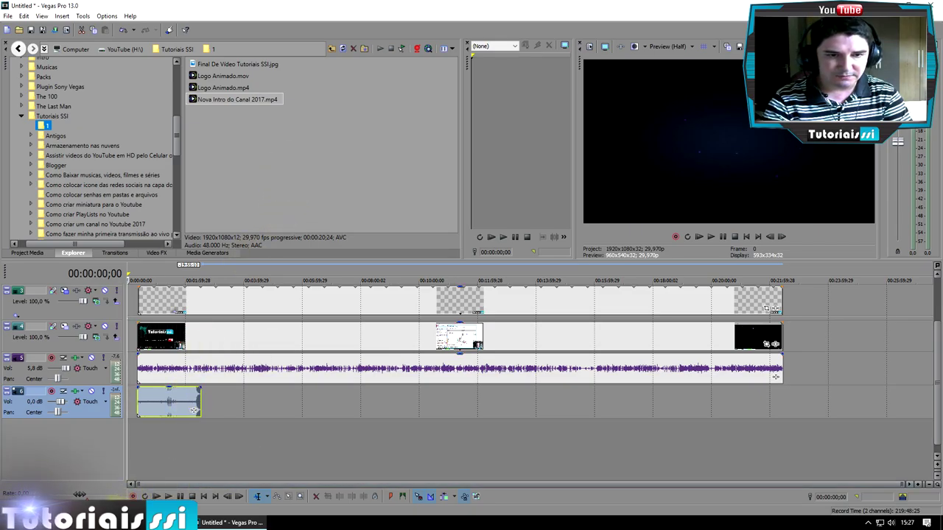
Audition Parasail from the Músicas Legais folder and add it on a new audio track directly after the Payday clip.
{"action": "left_click", "coordinate": [125, 523]}
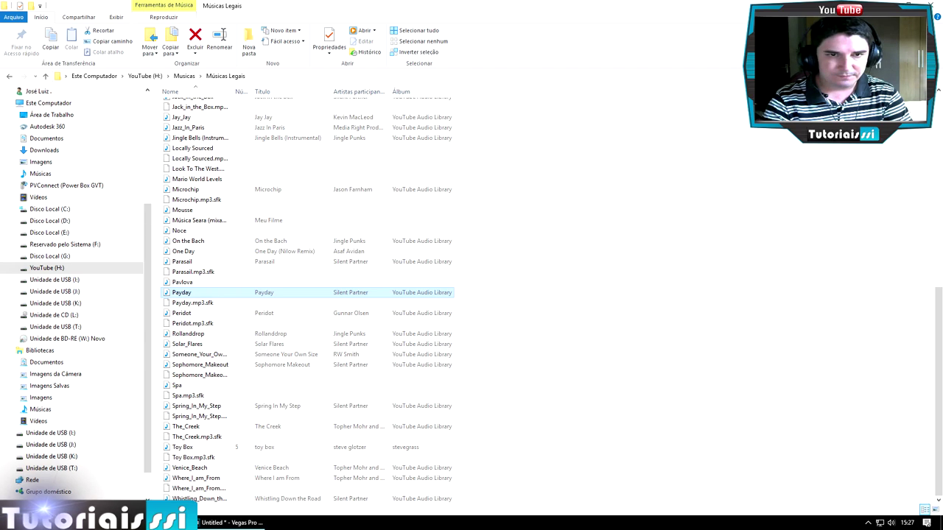
{"action": "left_click", "coordinate": [191, 264]}
{"action": "double_click", "coordinate": [191, 264]}
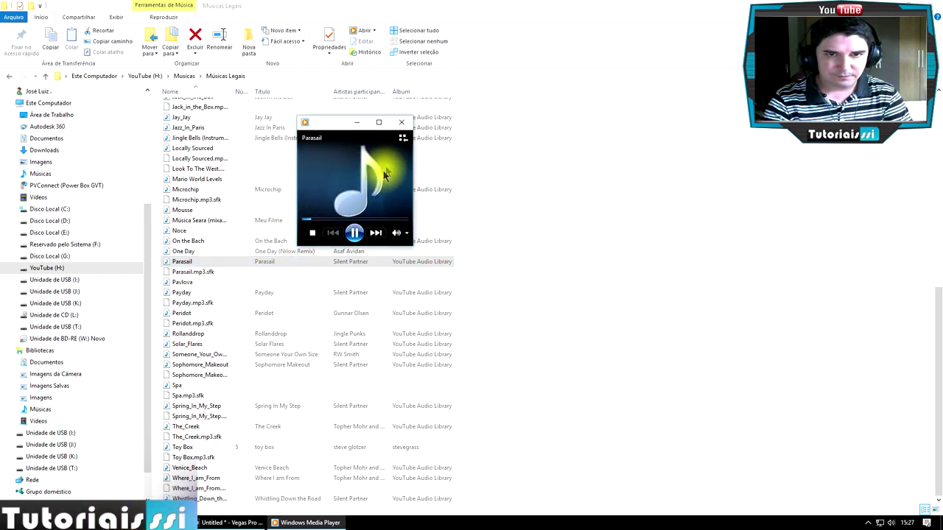
{"action": "left_click", "coordinate": [403, 123]}
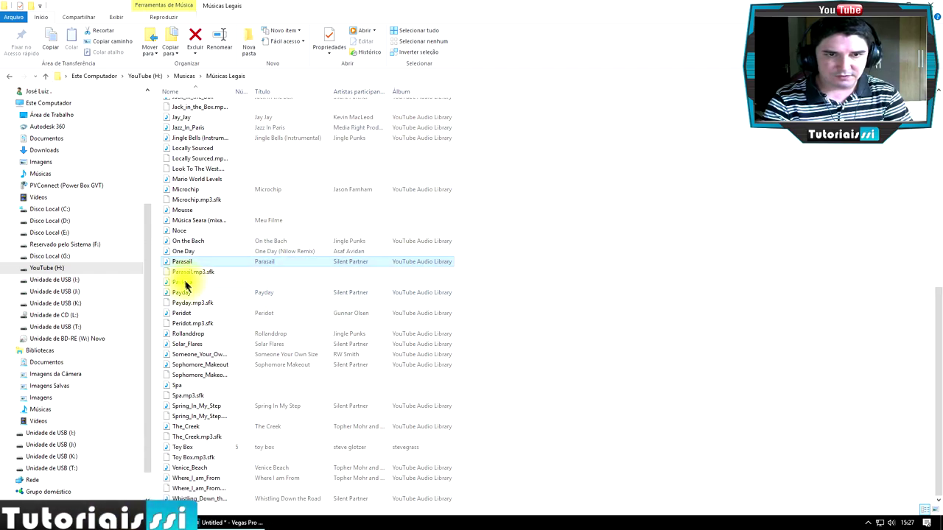
{"action": "left_click_drag", "start_coordinate": [177, 264], "coordinate": [204, 436]}
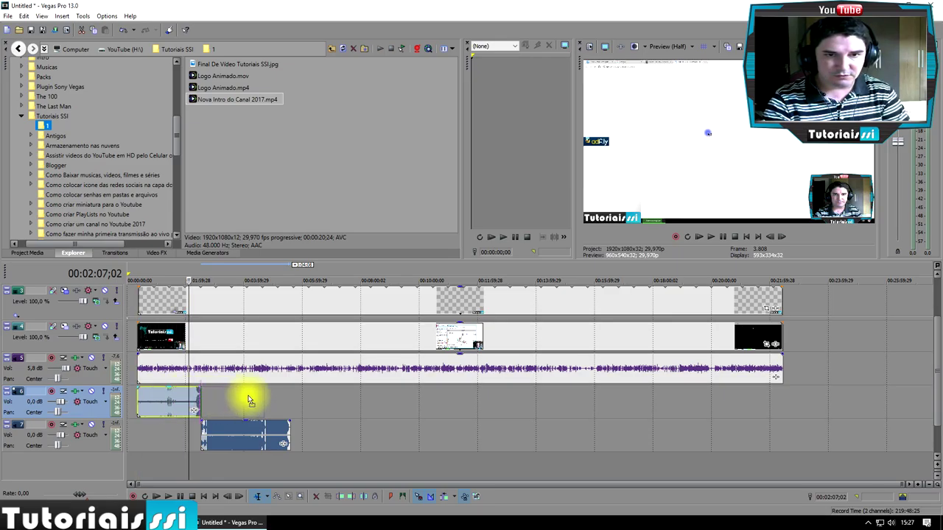
Place a copy of Payday directly after Parasail, and a copy of Parasail directly after that, keeping each song on its own track.
{"action": "left_click_drag", "start_coordinate": [327, 400], "coordinate": [327, 396]}
{"action": "left_click", "coordinate": [275, 434]}
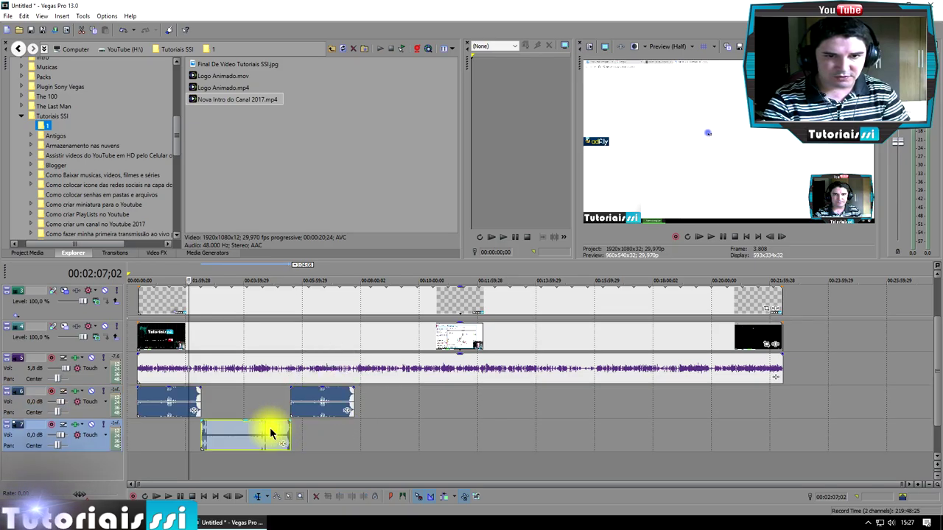
{"action": "key", "text": "ctrl+c"}
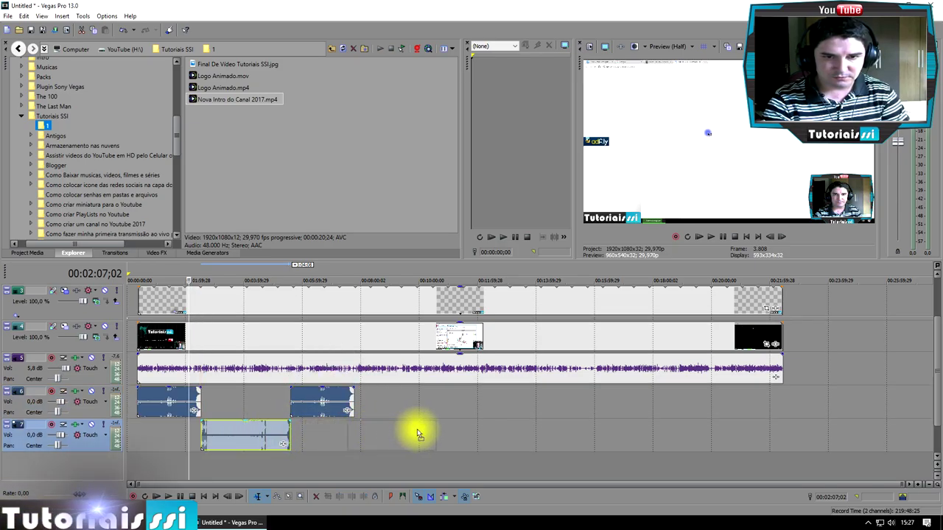
{"action": "key", "text": "ctrl+v"}
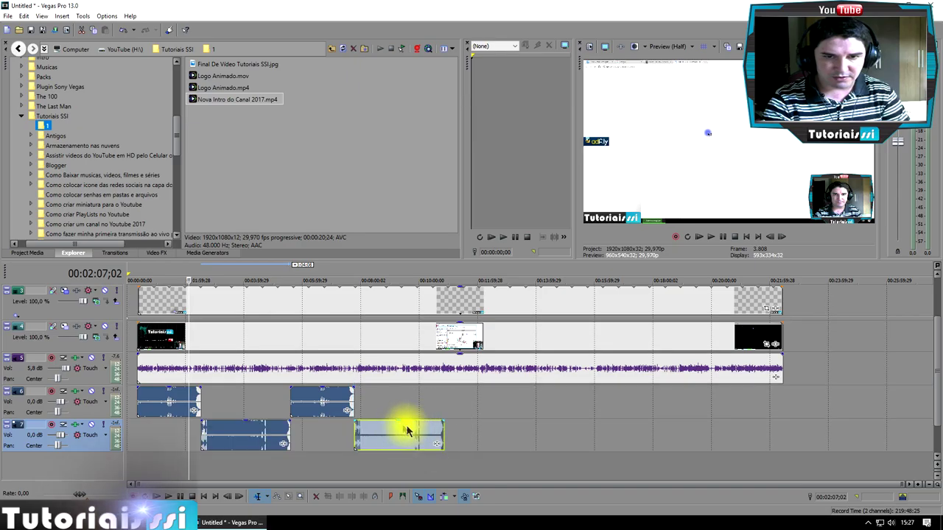
Select the second Payday and second Parasail clips together and place copies of both directly after them on the same tracks.
{"action": "left_click", "coordinate": [336, 401]}
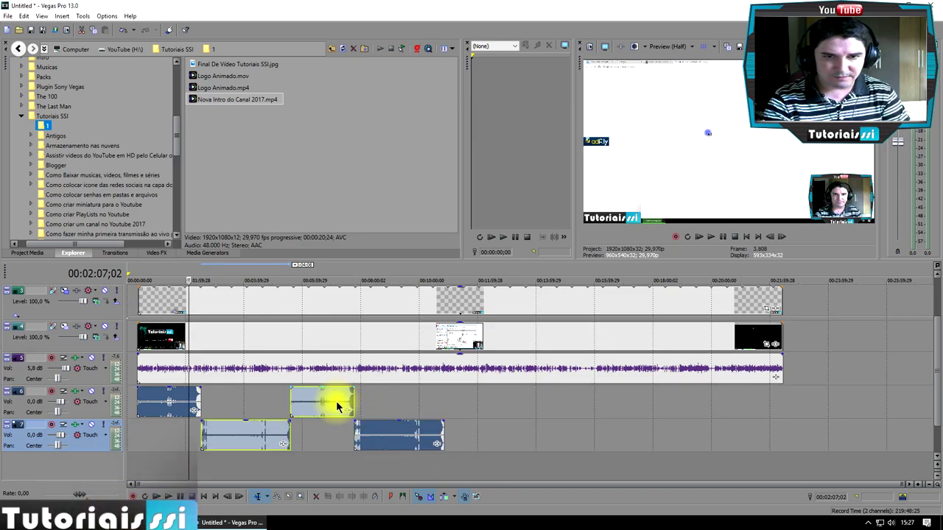
{"action": "left_click", "coordinate": [369, 431]}
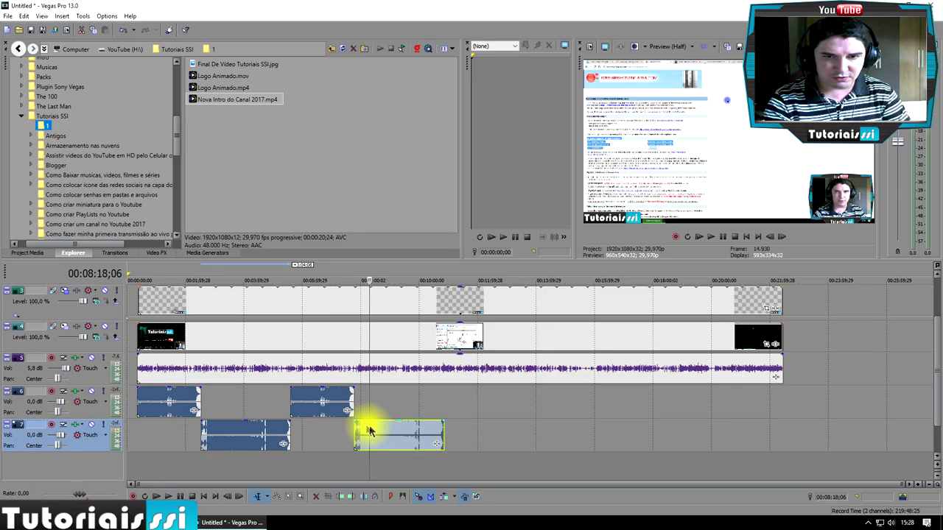
{"action": "left_click", "coordinate": [337, 402], "text": "ctrl"}
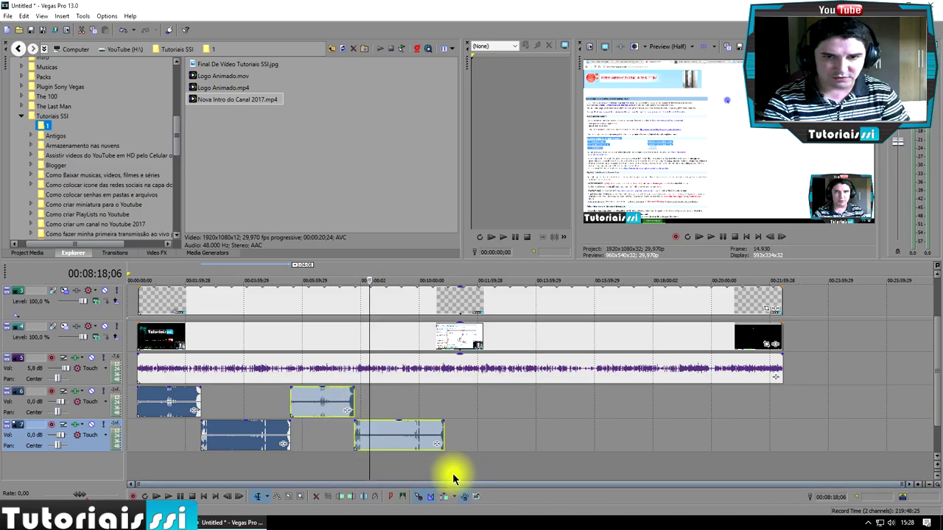
{"action": "left_click_drag", "start_coordinate": [408, 436], "coordinate": [549, 438]}
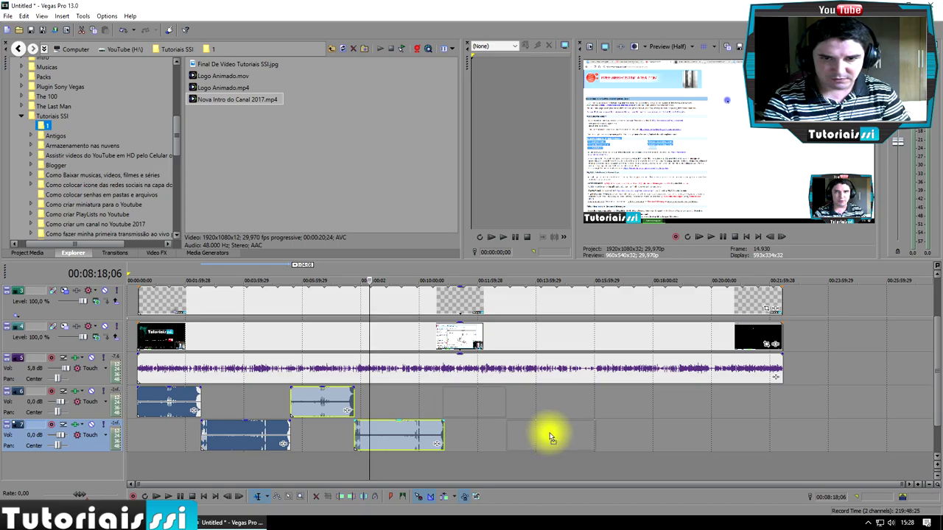
{"action": "left_click_drag", "start_coordinate": [551, 436], "coordinate": [548, 435]}
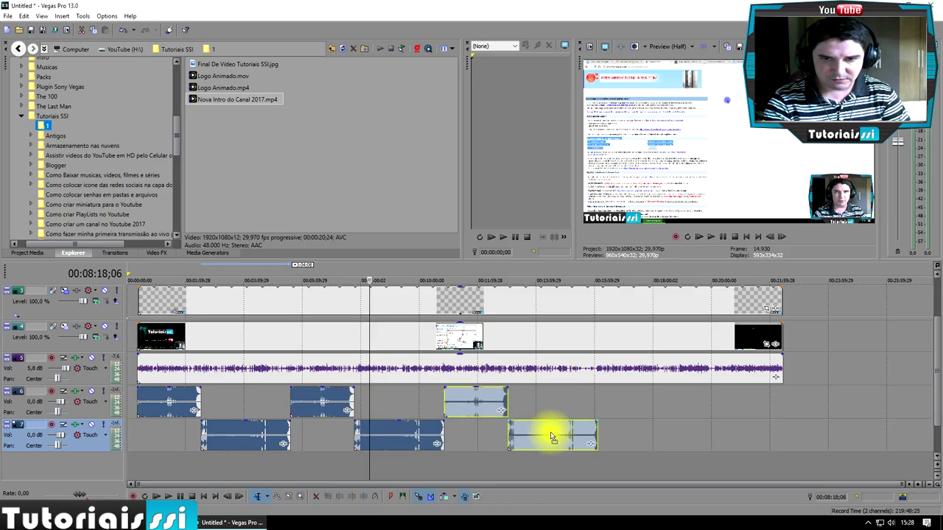
Select the third Payday and third Parasail clips together and place copies directly after the third Parasail, keeping both tracks.
{"action": "left_click", "coordinate": [482, 442]}
{"action": "mouse_move", "coordinate": [468, 414]}
{"action": "left_mouse_down"}
{"action": "mouse_move", "coordinate": [455, 409]}
{"action": "mouse_move", "coordinate": [467, 407]}
{"action": "left_mouse_up"}
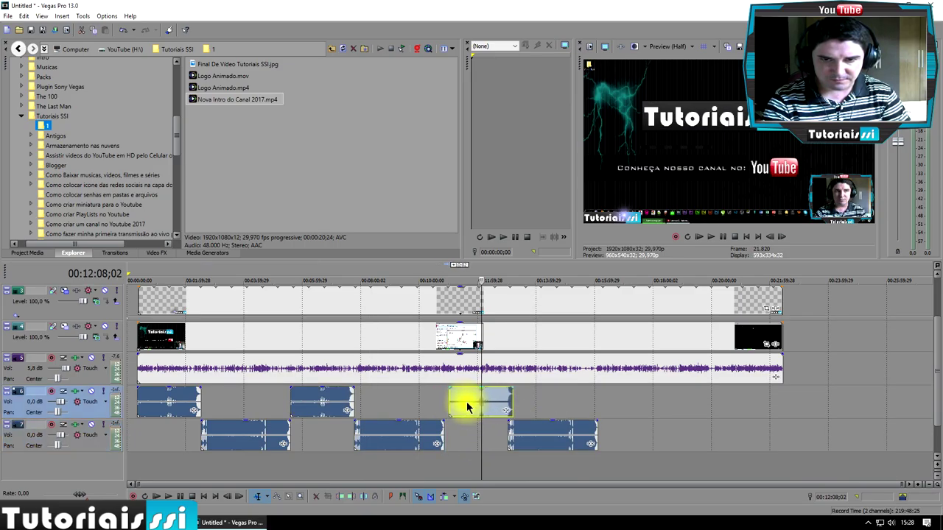
{"action": "left_click_drag", "start_coordinate": [516, 429], "coordinate": [525, 431]}
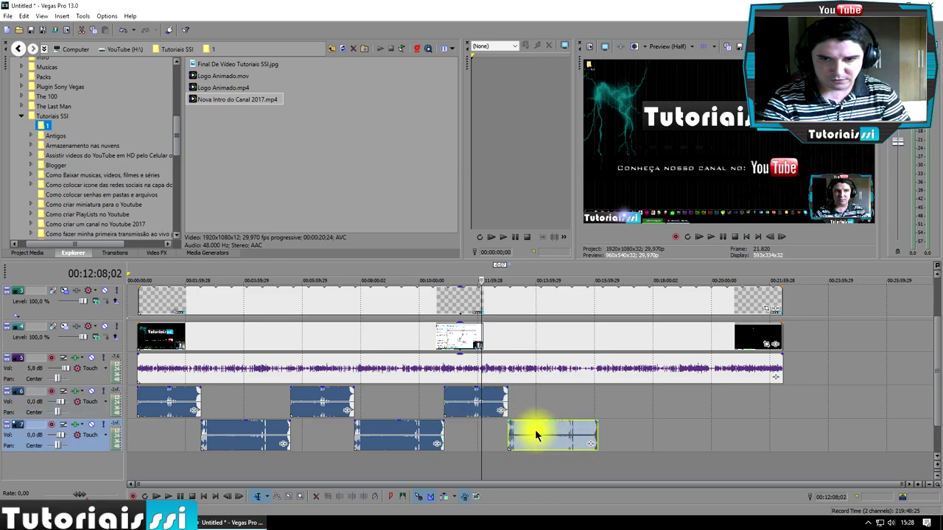
{"action": "left_click_drag", "start_coordinate": [494, 399], "coordinate": [554, 398]}
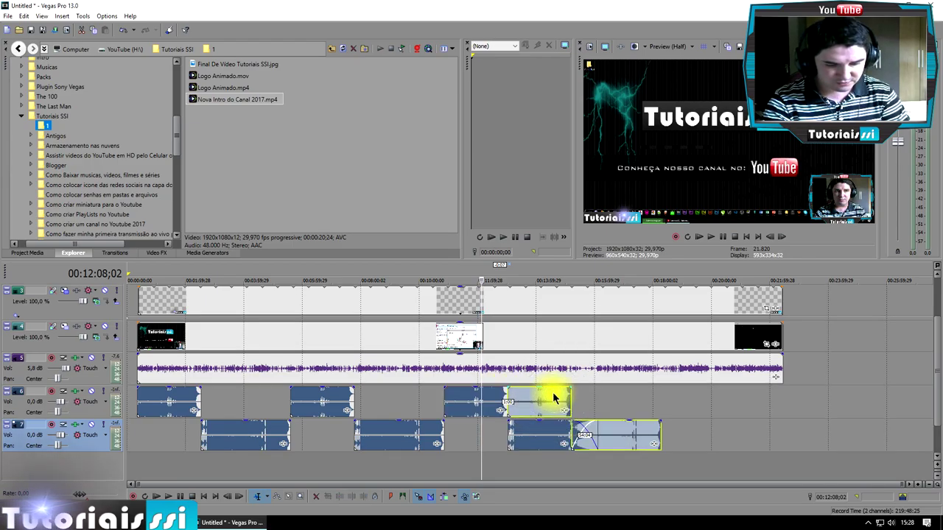
{"action": "key", "text": "ctrl+z"}
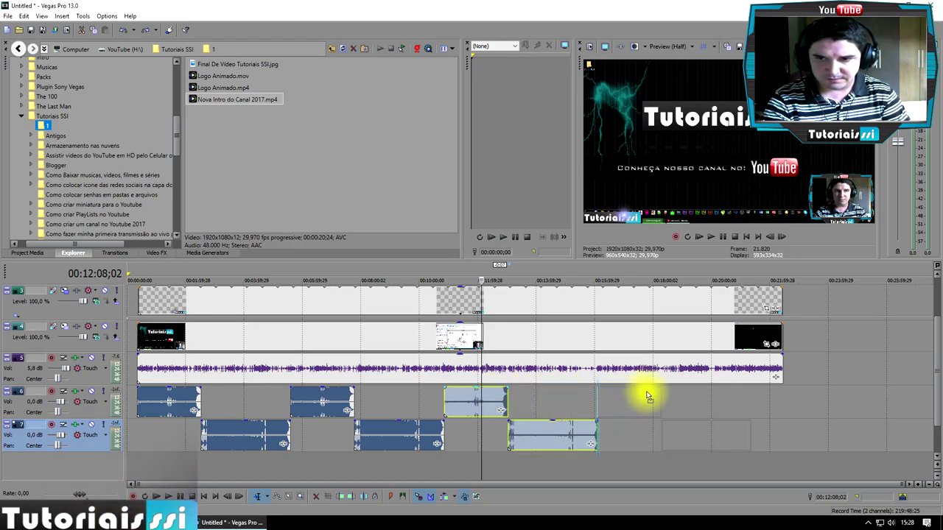
{"action": "key", "text": "ctrl+v"}
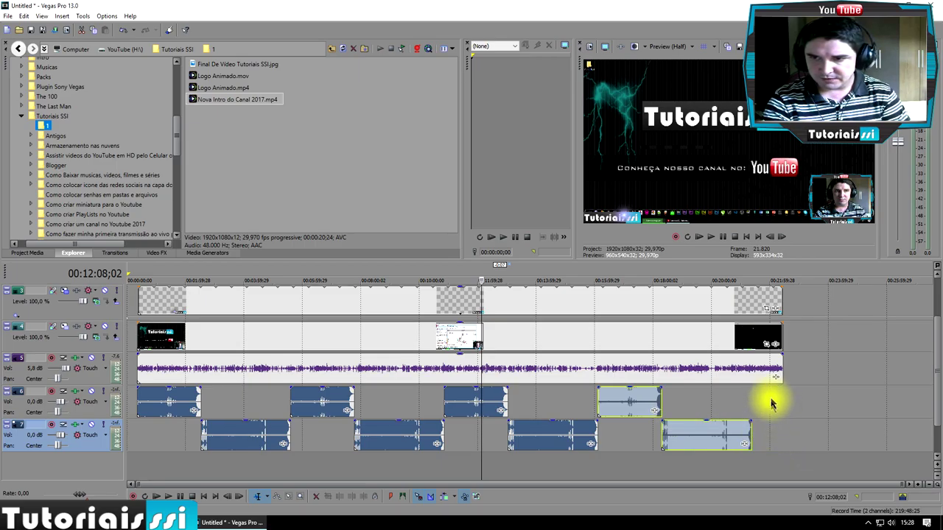
Place a copy of the fourth Payday clip on the same track, starting where the fourth Parasail clip ends.
{"action": "left_click", "coordinate": [714, 404]}
{"action": "left_click", "coordinate": [629, 400]}
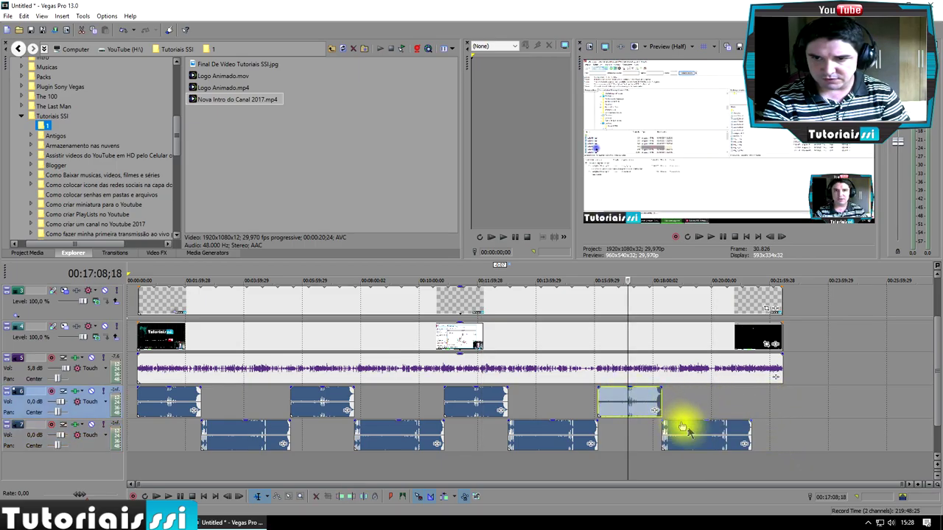
{"action": "left_click_drag", "start_coordinate": [617, 395], "coordinate": [770, 398]}
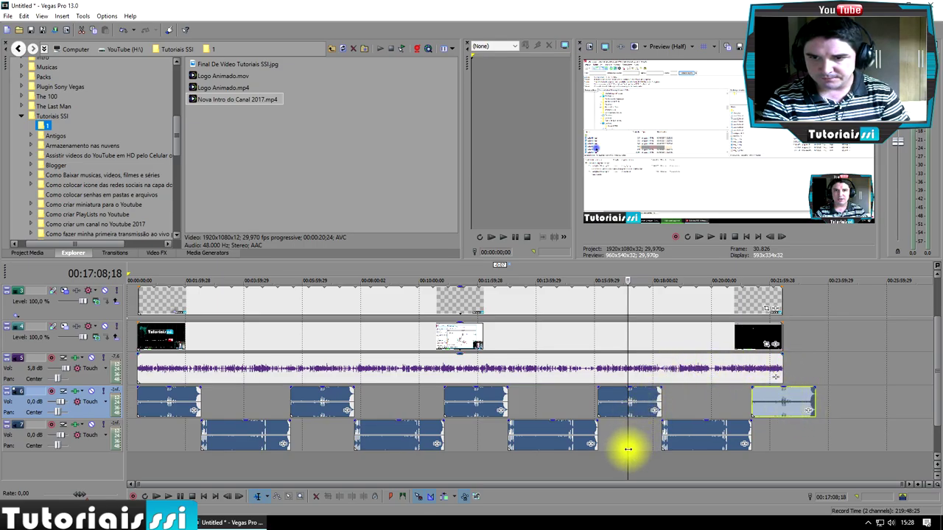
Cut the fifth Payday clip at the recording's end and remove the excess part.
{"action": "left_click", "coordinate": [661, 446]}
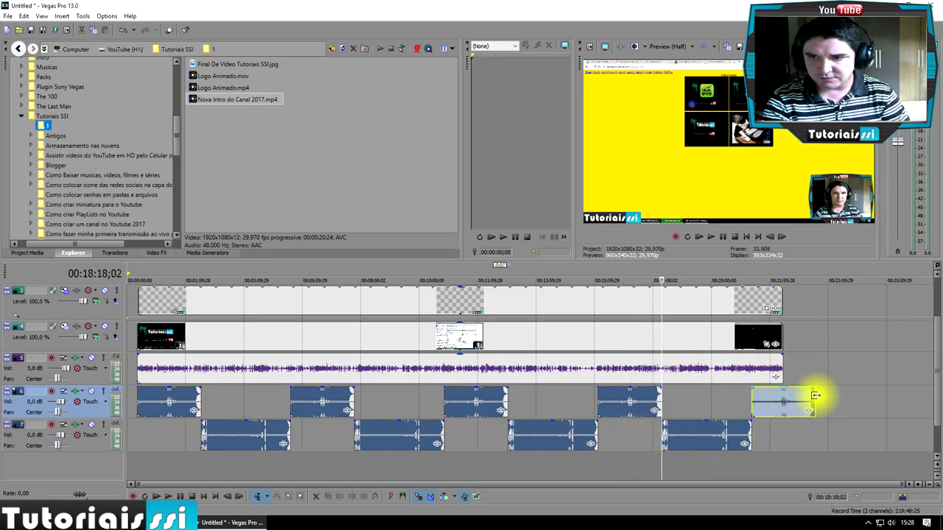
{"action": "left_click_drag", "start_coordinate": [808, 397], "coordinate": [792, 398]}
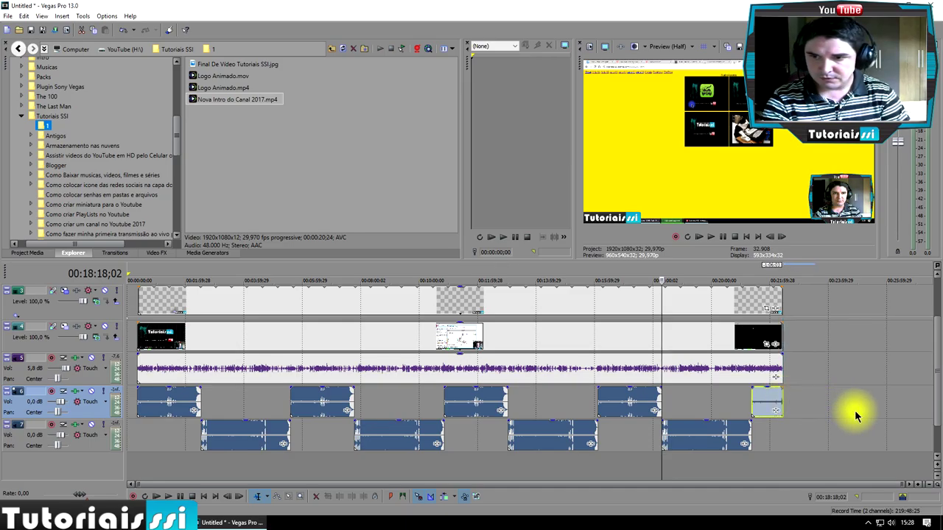
{"action": "key", "text": "ctrl+z"}
{"action": "left_click_drag", "start_coordinate": [662, 471], "coordinate": [782, 402]}
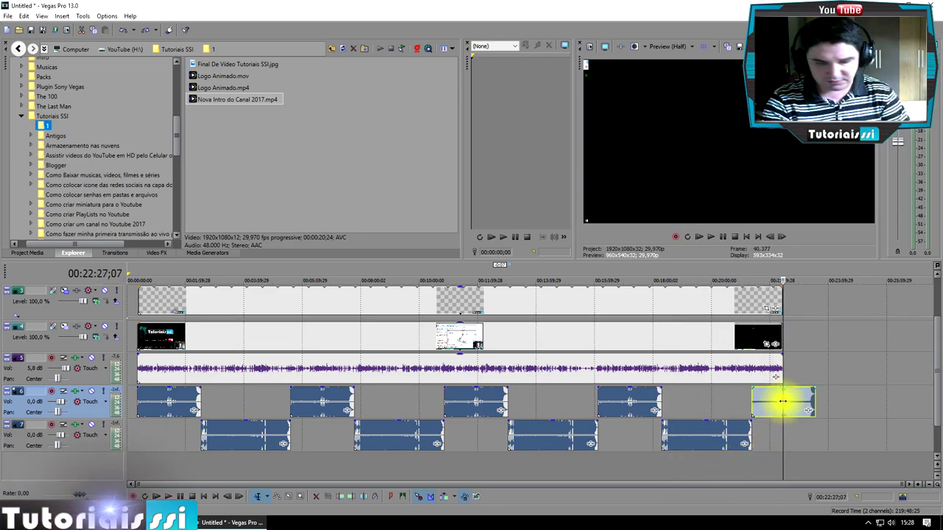
{"action": "left_click_drag", "start_coordinate": [790, 406], "coordinate": [796, 405]}
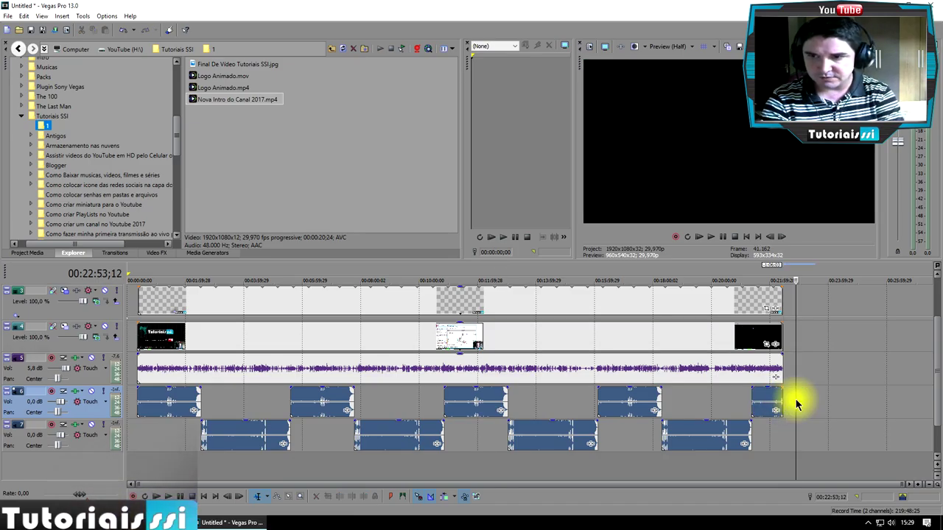
Play the video from near its start and set the voice track volume to 12,0 dB and the Payday track to -26,5 dB.
{"action": "left_click_drag", "start_coordinate": [796, 400], "coordinate": [147, 413]}
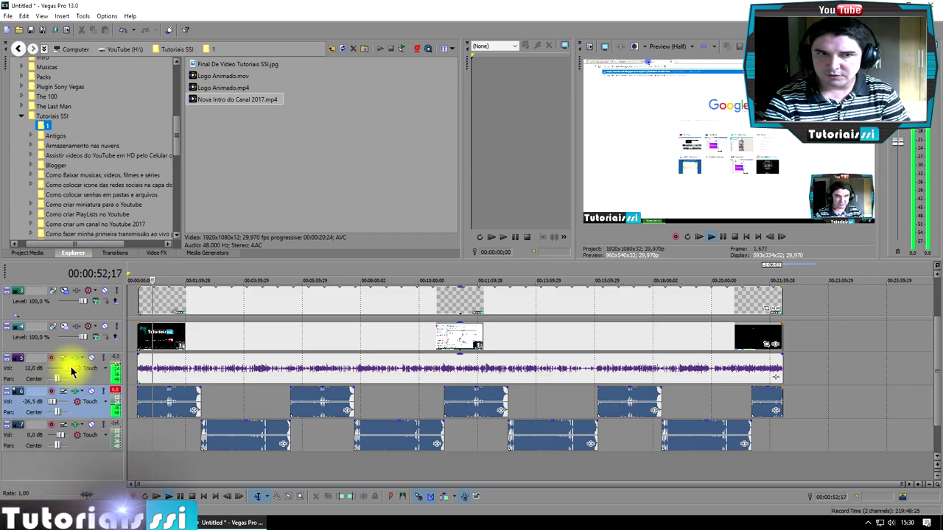
{"action": "left_click_drag", "start_coordinate": [73, 368], "coordinate": [143, 399]}
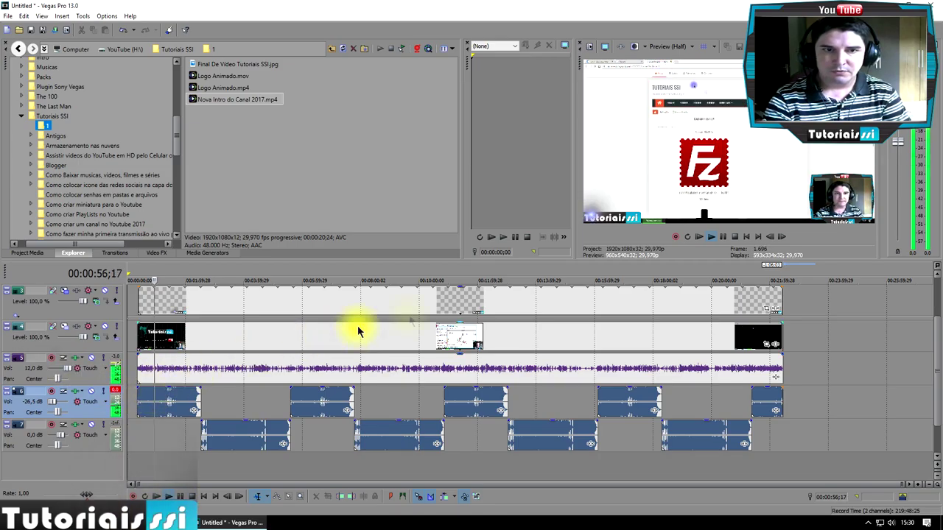
{"action": "left_click", "coordinate": [729, 243]}
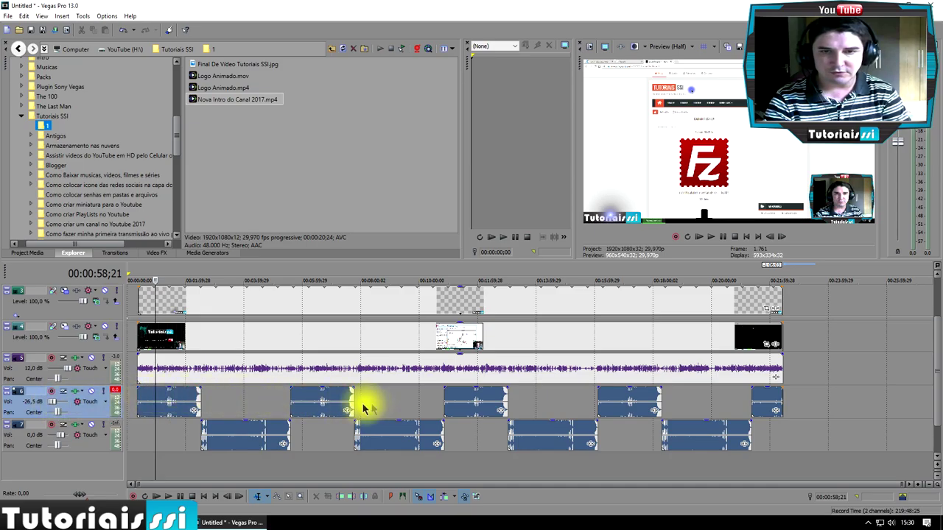
Play the mix from inside the second Payday clip to check the music level against the voice.
{"action": "left_click", "coordinate": [305, 398]}
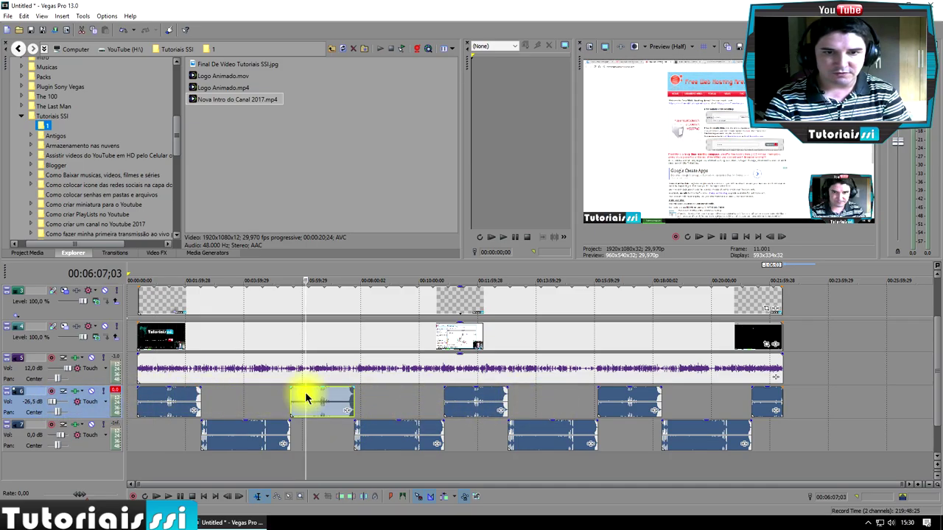
{"action": "left_click", "coordinate": [709, 239]}
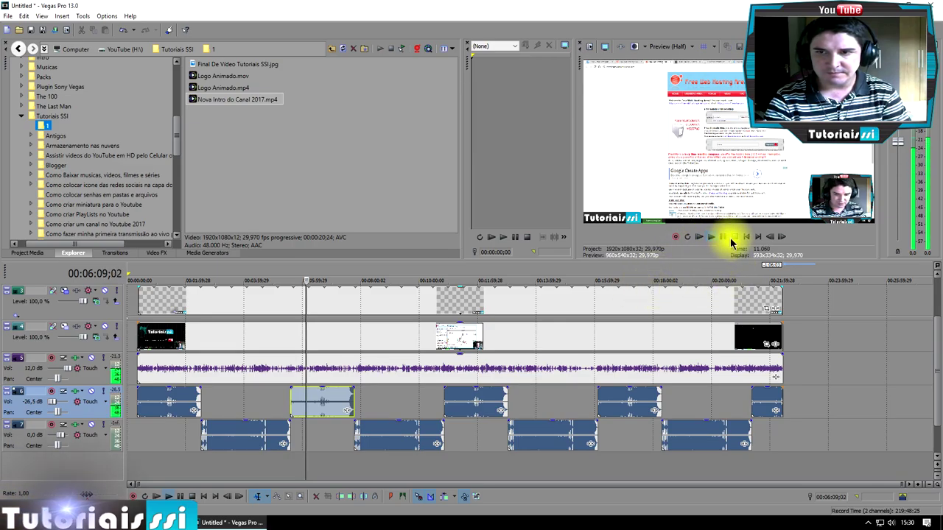
{"action": "left_click", "coordinate": [734, 237]}
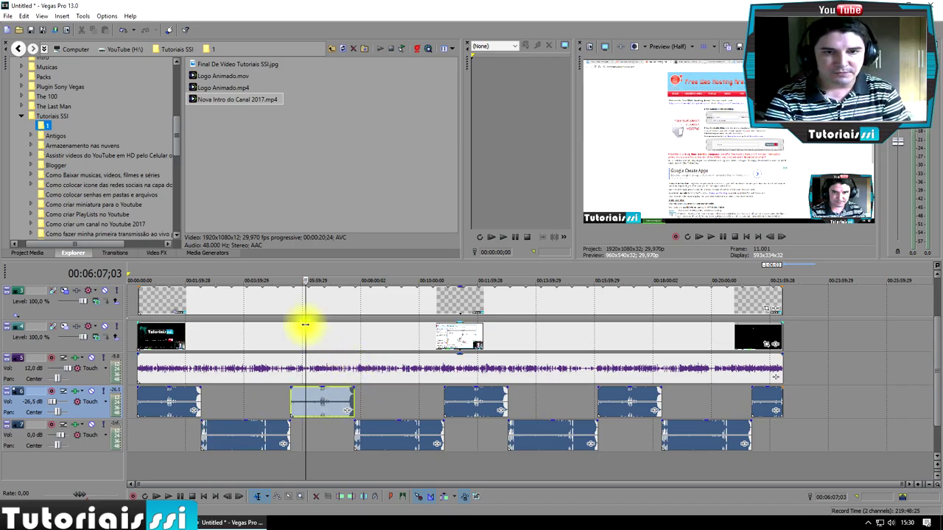
Play the mix from the start of the first Parasail clip and set the Parasail track volume to -29,1 dB.
{"action": "left_click_drag", "start_coordinate": [305, 448], "coordinate": [205, 464]}
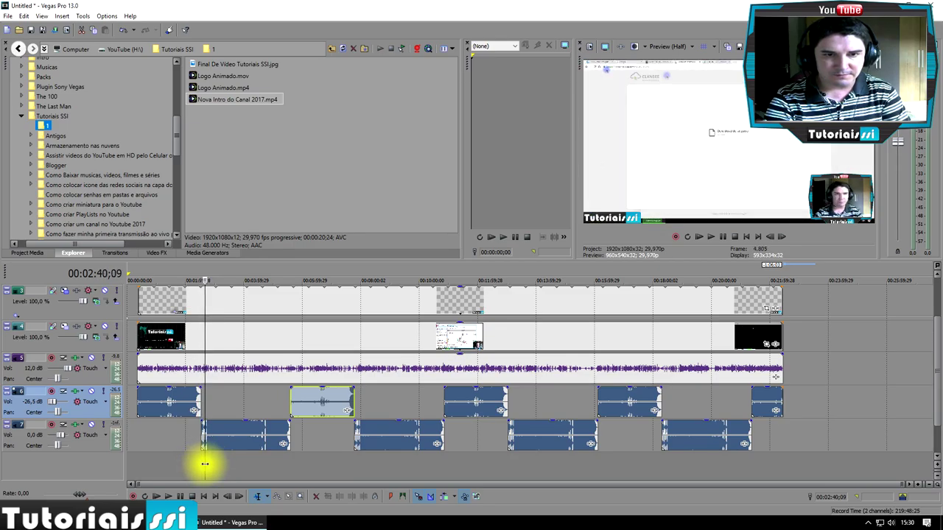
{"action": "left_click", "coordinate": [712, 238]}
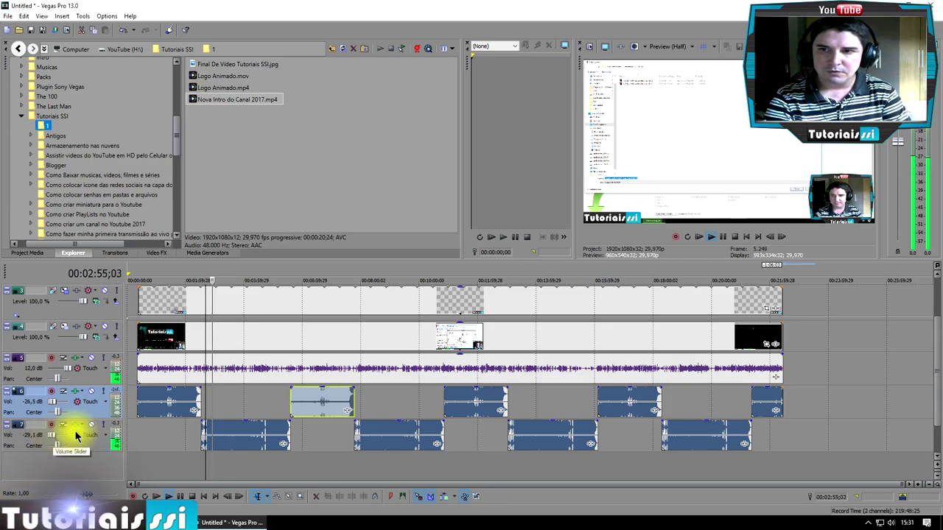
{"action": "left_click", "coordinate": [724, 237]}
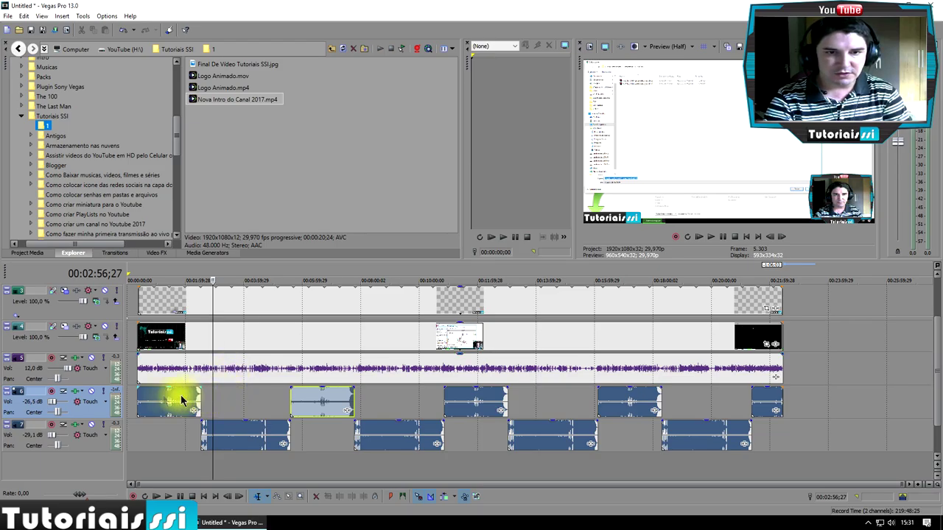
Add a short fade-in and fade-out to each of the five Payday clips.
{"action": "left_click", "coordinate": [137, 389]}
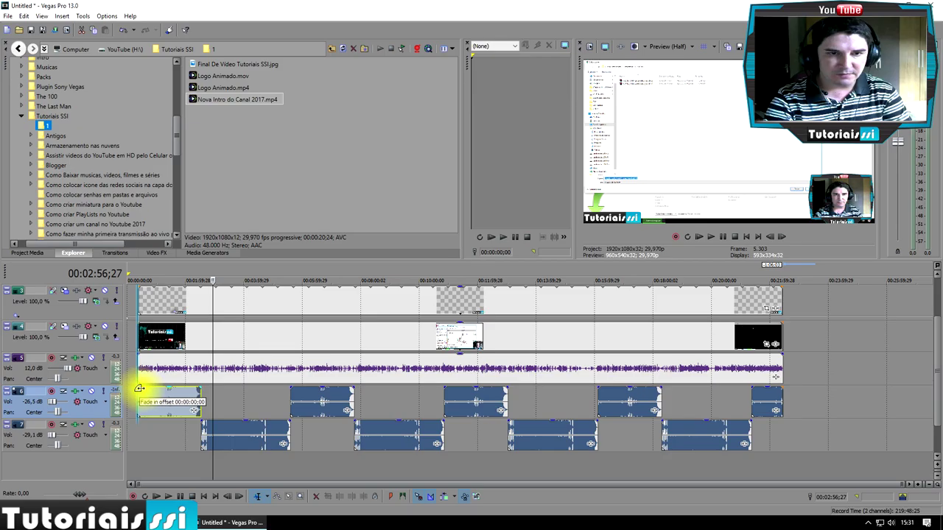
{"action": "left_click_drag", "start_coordinate": [136, 389], "coordinate": [196, 388]}
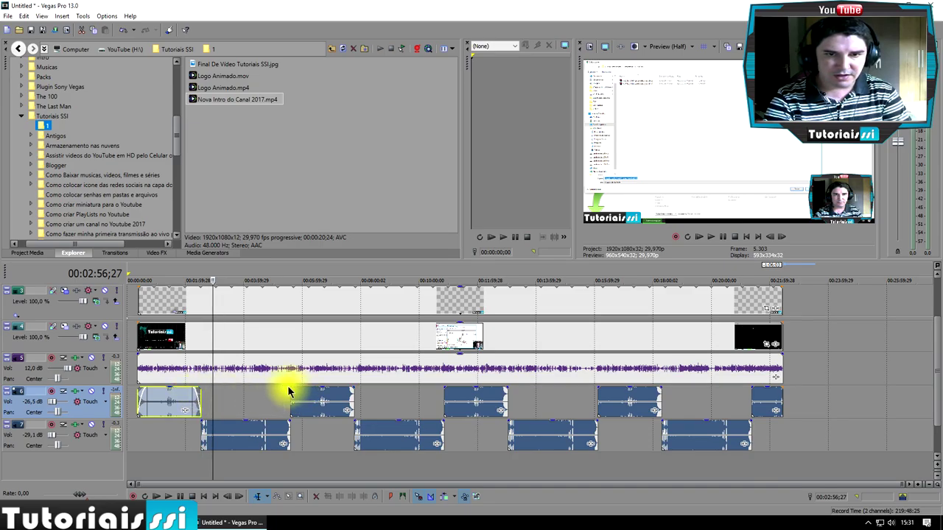
{"action": "left_click_drag", "start_coordinate": [288, 386], "coordinate": [309, 388]}
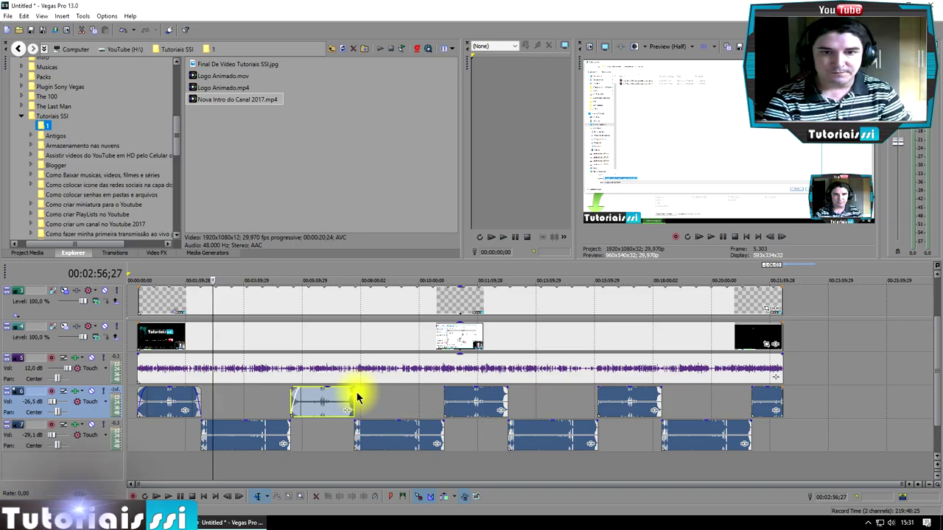
{"action": "left_click_drag", "start_coordinate": [355, 390], "coordinate": [344, 388]}
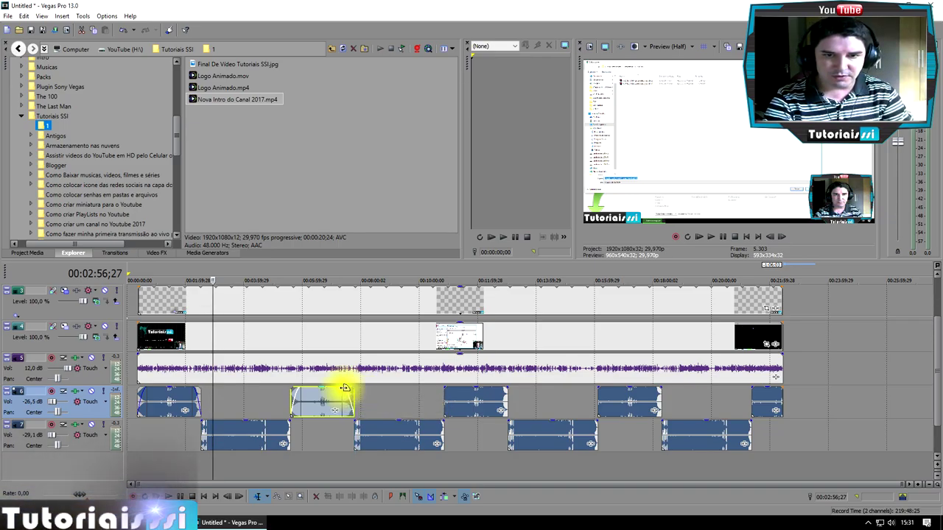
{"action": "left_click", "coordinate": [440, 389]}
{"action": "left_click_drag", "start_coordinate": [440, 389], "coordinate": [451, 388]}
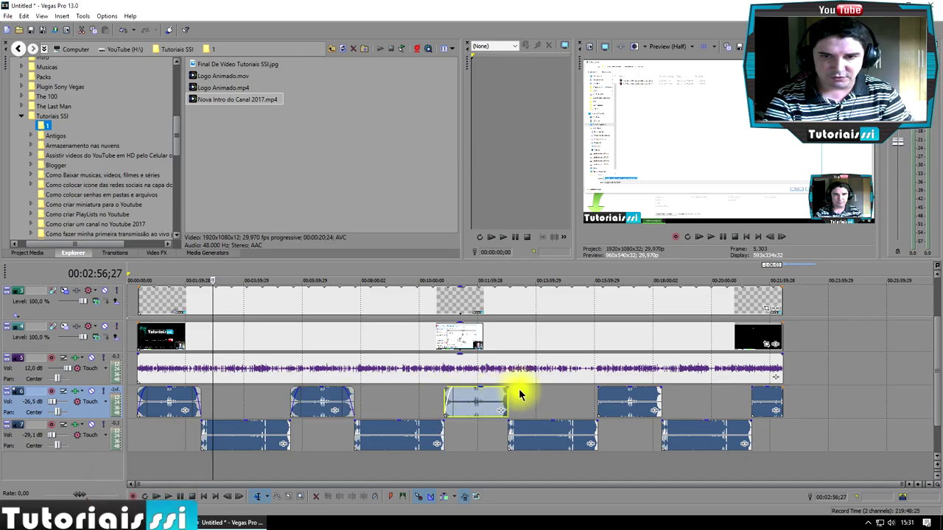
{"action": "left_click_drag", "start_coordinate": [509, 387], "coordinate": [499, 388]}
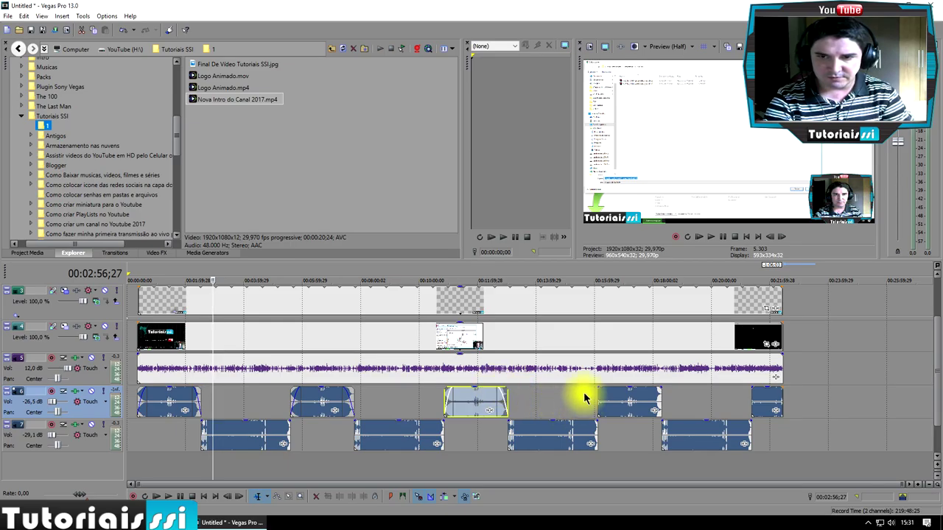
{"action": "left_click_drag", "start_coordinate": [596, 389], "coordinate": [652, 386]}
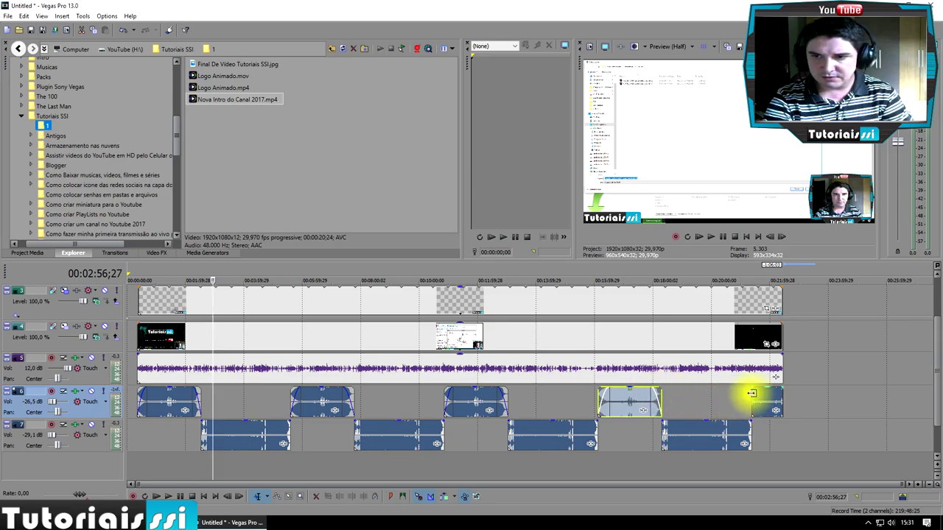
{"action": "left_click_drag", "start_coordinate": [750, 389], "coordinate": [758, 386]}
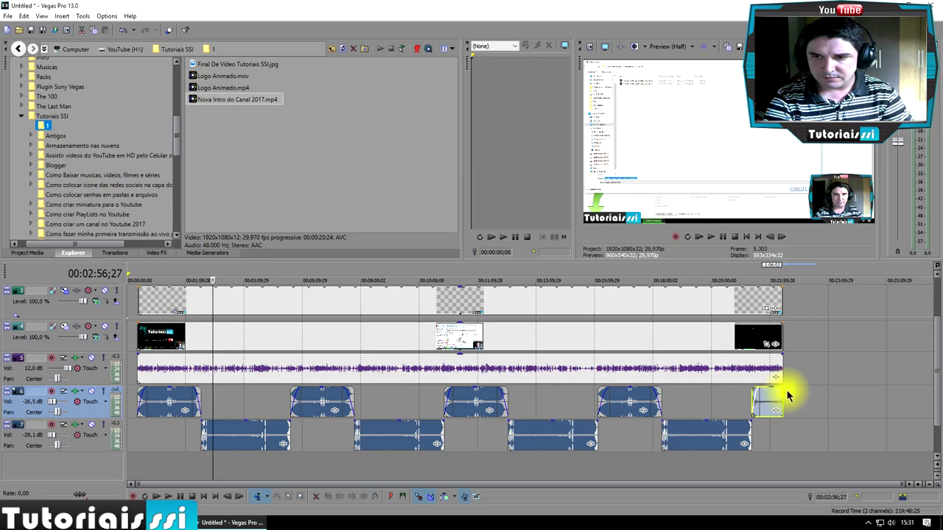
{"action": "left_click_drag", "start_coordinate": [784, 387], "coordinate": [778, 386]}
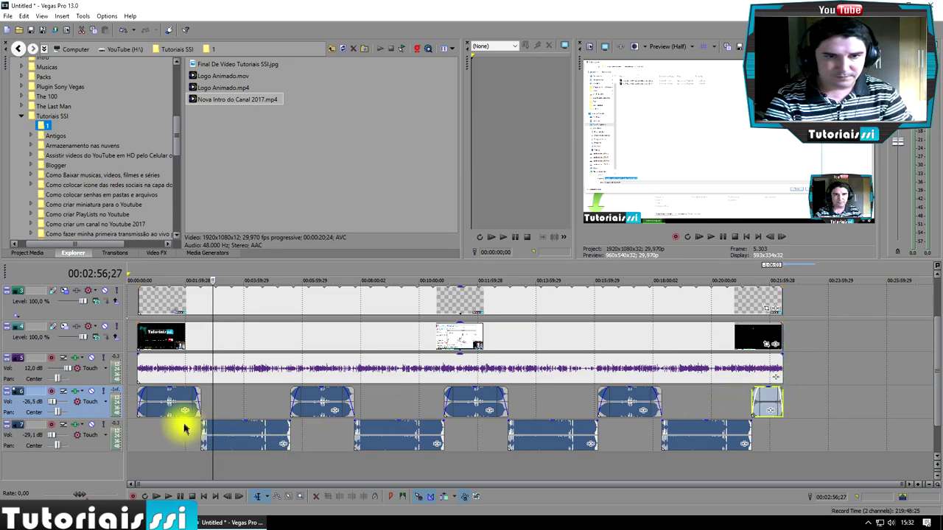
Add a fade-in and a fade-out of about 20 seconds to each of the four Parasail clips.
{"action": "left_click_drag", "start_coordinate": [289, 422], "coordinate": [283, 420]}
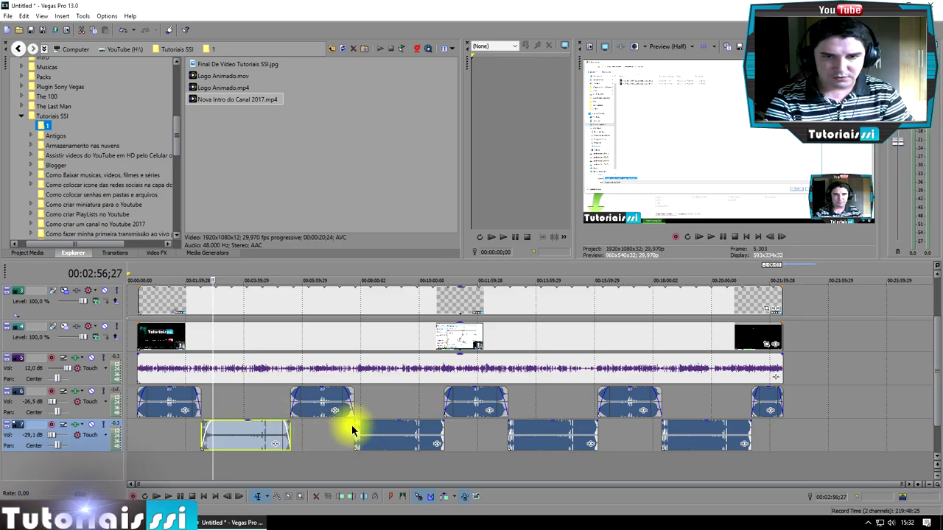
{"action": "left_click_drag", "start_coordinate": [354, 423], "coordinate": [362, 421]}
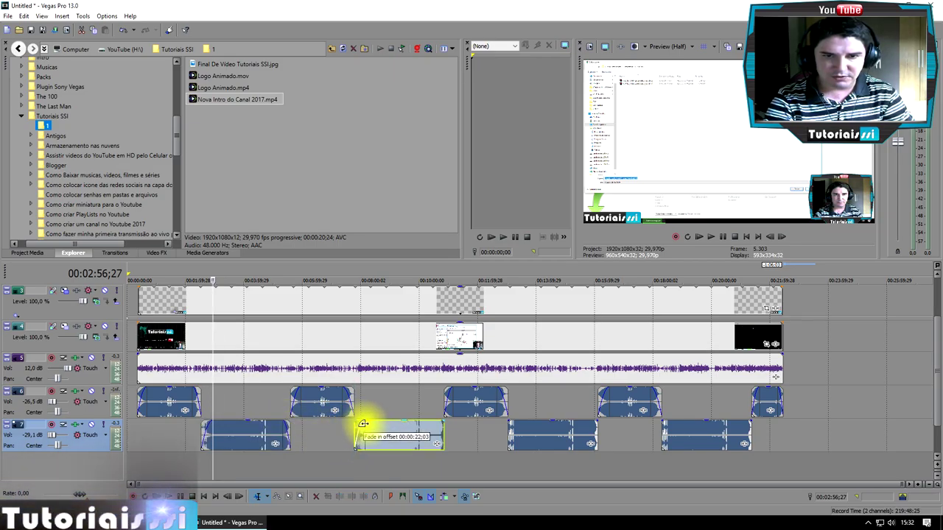
{"action": "left_click", "coordinate": [448, 427]}
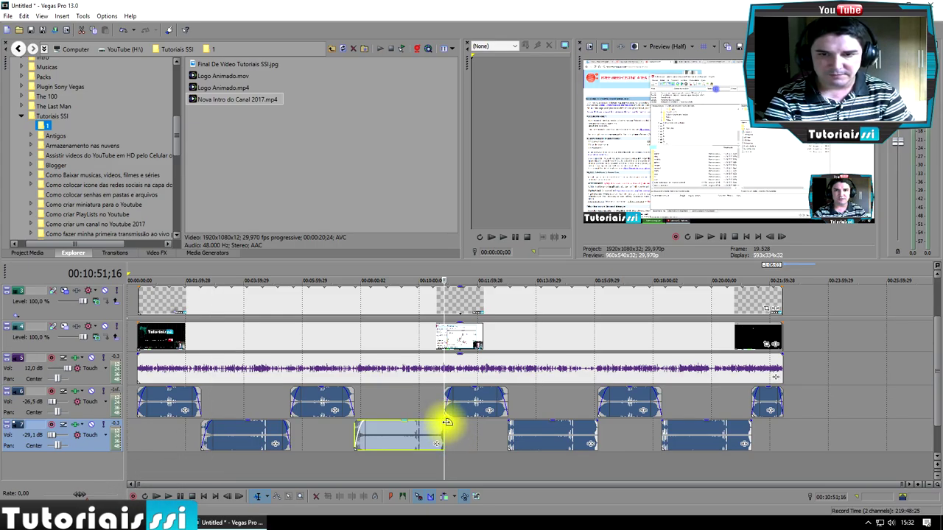
{"action": "left_click_drag", "start_coordinate": [447, 422], "coordinate": [442, 423]}
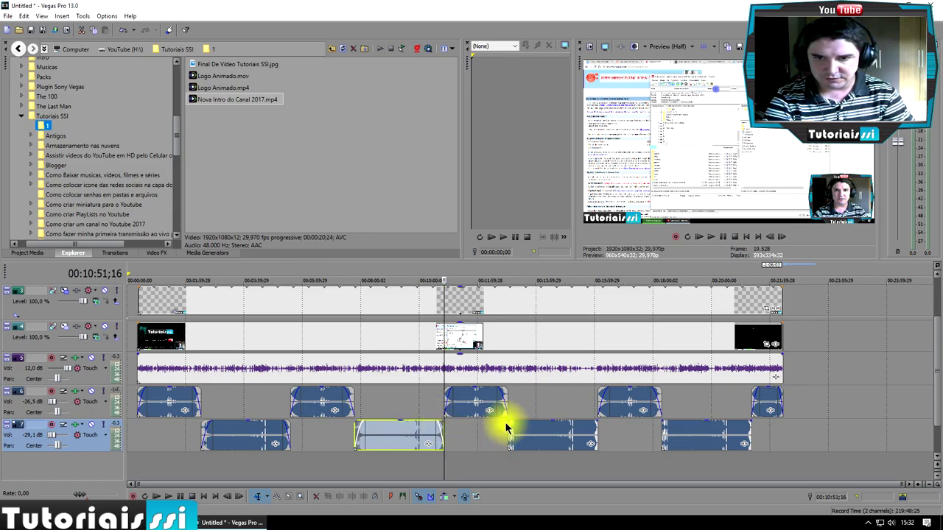
{"action": "left_click", "coordinate": [506, 423]}
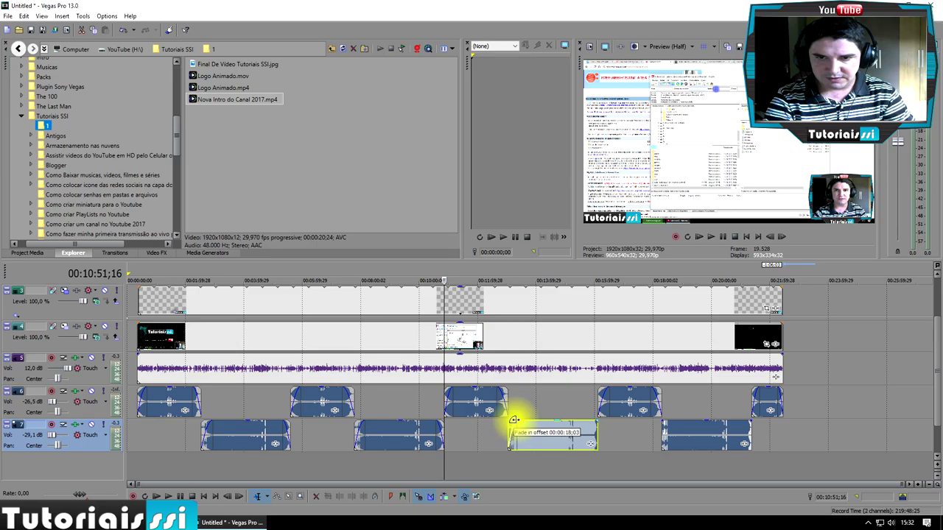
{"action": "left_click_drag", "start_coordinate": [598, 421], "coordinate": [588, 432]}
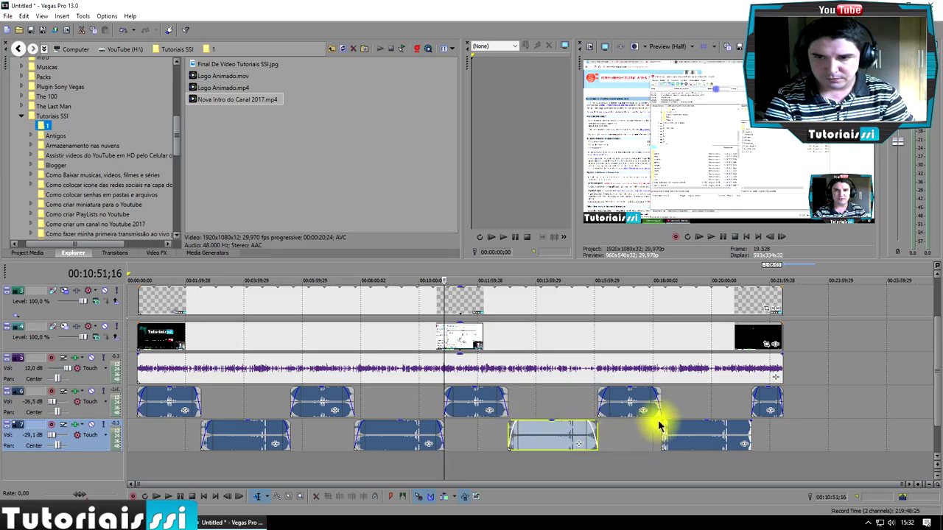
{"action": "left_click", "coordinate": [659, 422]}
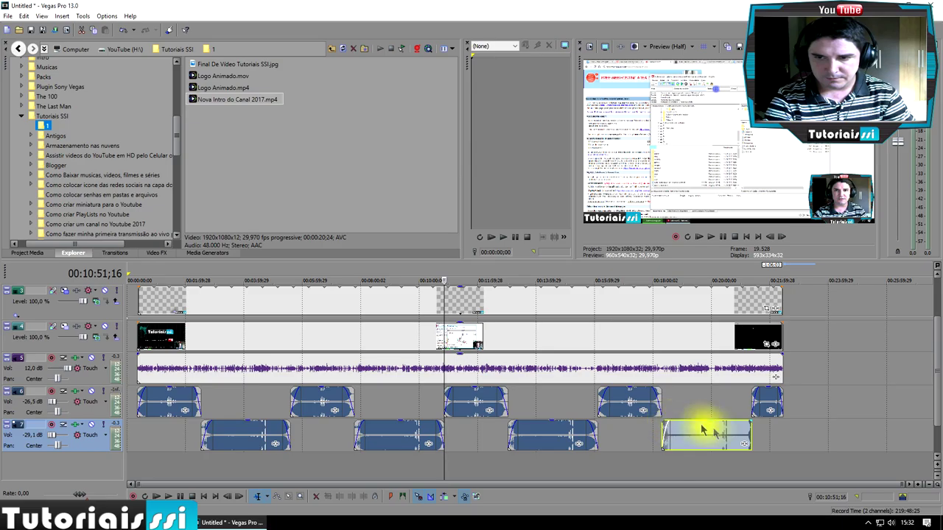
{"action": "left_click_drag", "start_coordinate": [747, 421], "coordinate": [729, 427]}
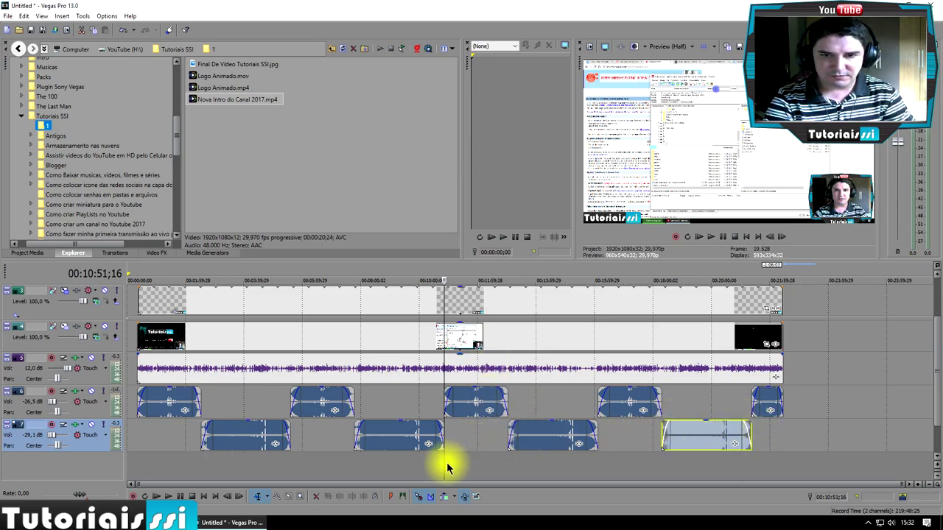
Play the video from 00:00:12;03 in the intro to check the fade-in of the first Payday clip.
{"action": "left_click_drag", "start_coordinate": [445, 464], "coordinate": [133, 464]}
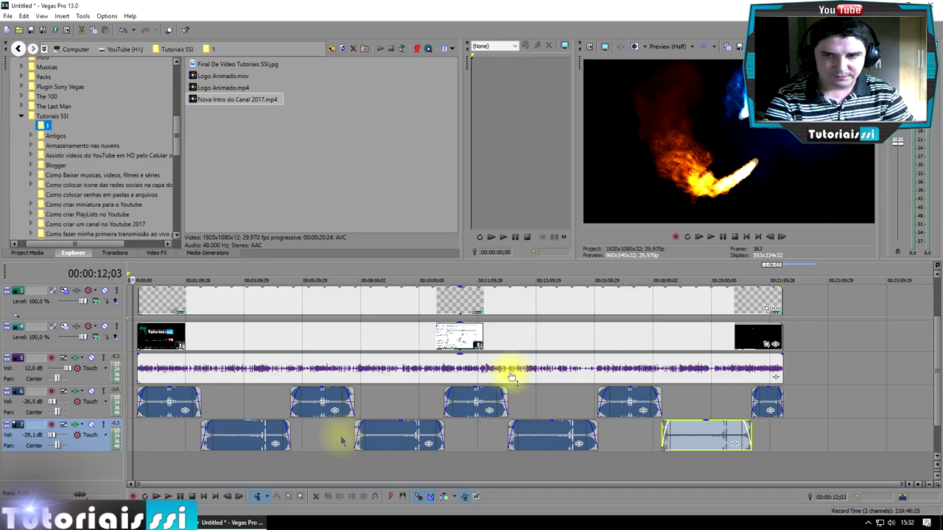
{"action": "left_click", "coordinate": [710, 237]}
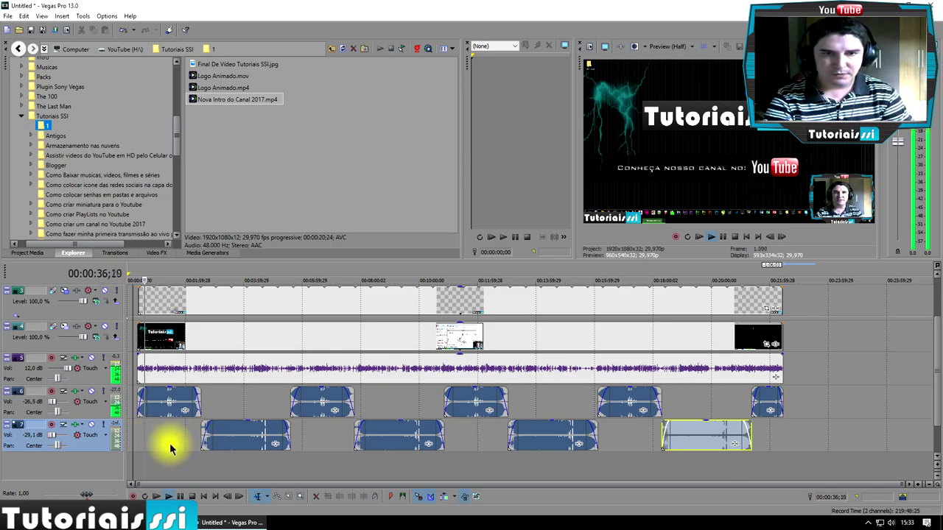
{"action": "left_click", "coordinate": [735, 238]}
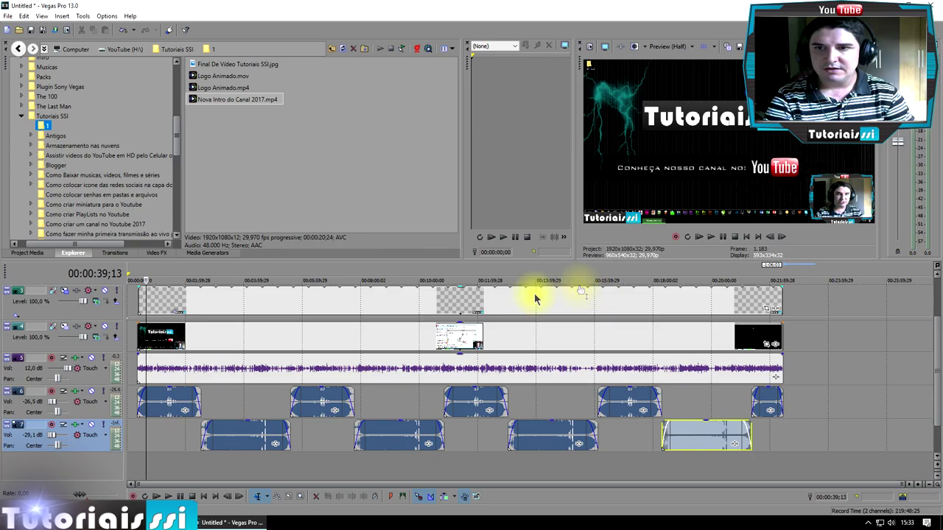
Play from 00:02:24;06 to check the faded change from the first Payday clip to the first Parasail clip.
{"action": "left_click", "coordinate": [195, 432]}
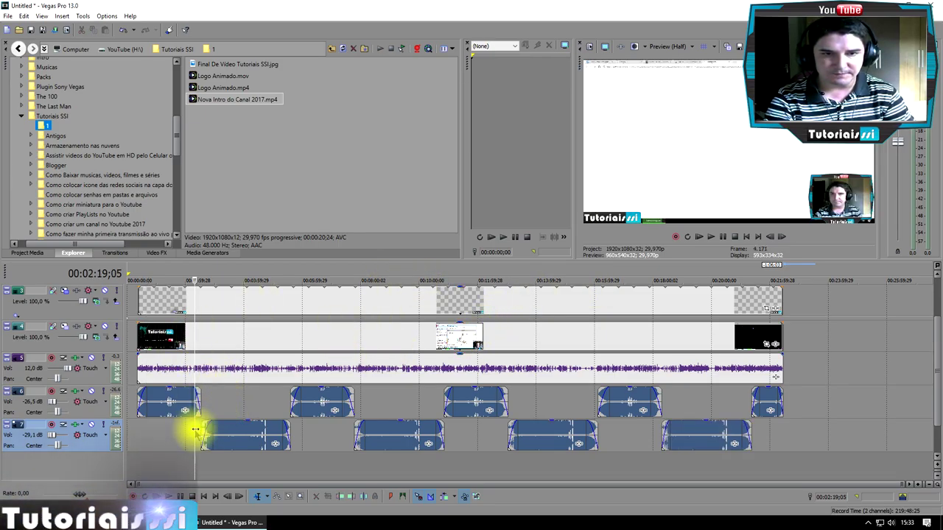
{"action": "left_click", "coordinate": [196, 469]}
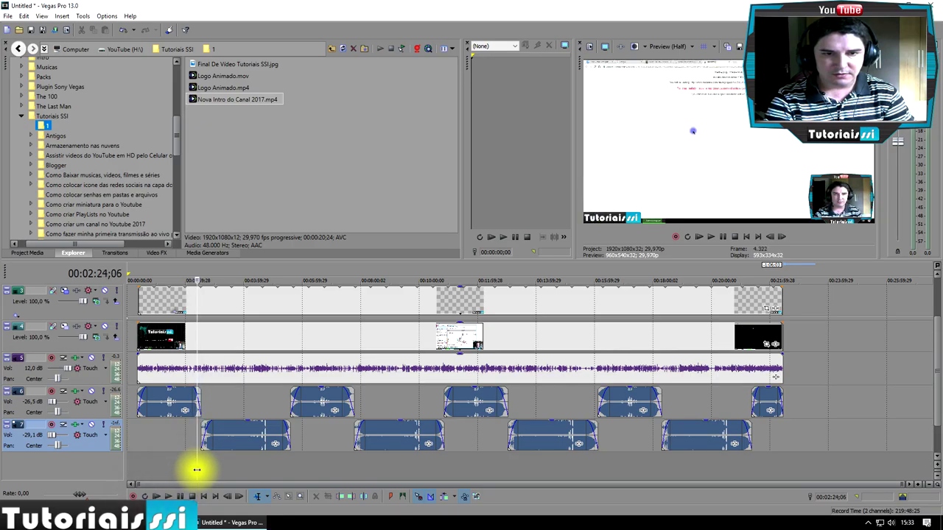
{"action": "left_click", "coordinate": [712, 238]}
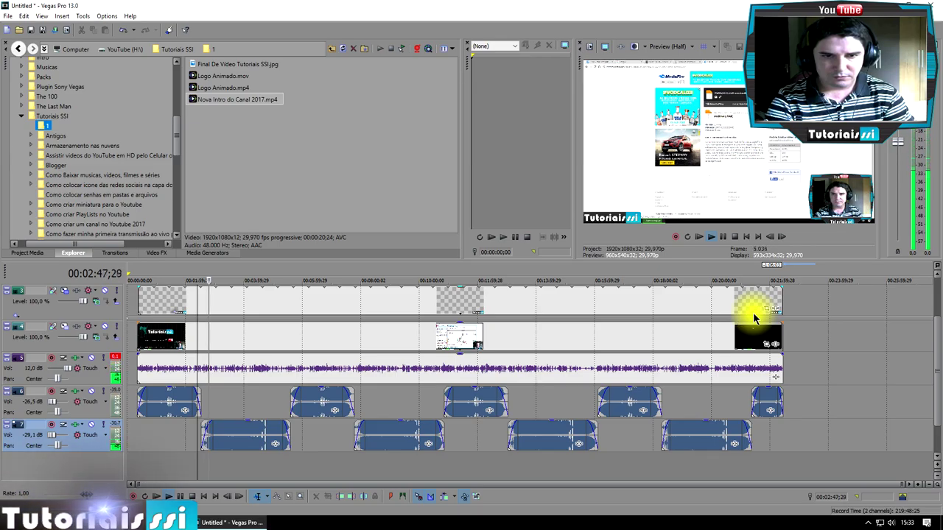
{"action": "left_click", "coordinate": [724, 237]}
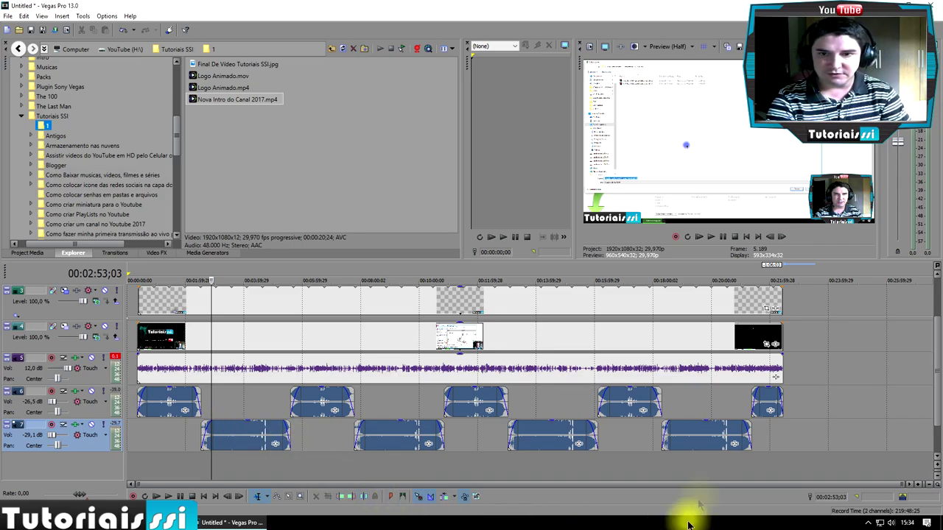
Select all the Payday and Parasail clips and remove their fades.
{"action": "left_click", "coordinate": [706, 436]}
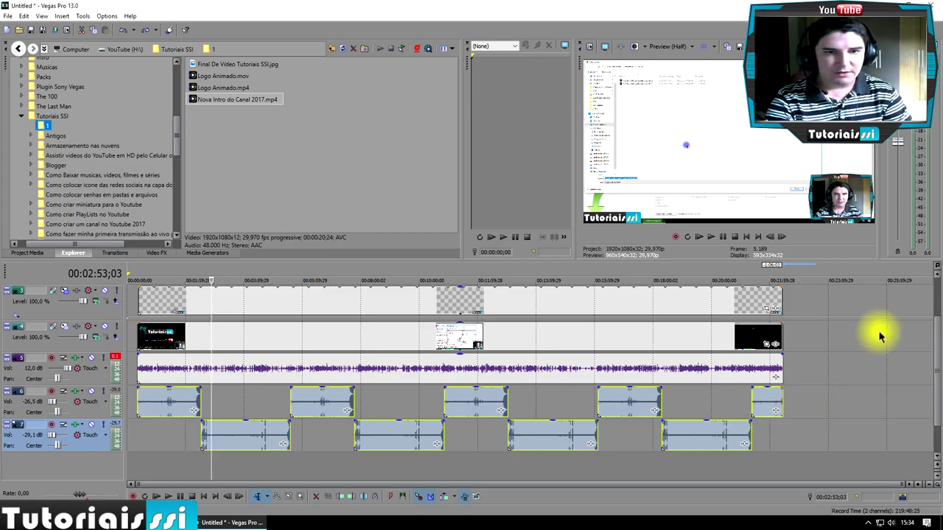
Insert a video track above the main video, place Final De Vídeo Tutoriais SSI.jpg at the main video's end and extend its duration.
{"action": "scroll", "coordinate": [937, 333], "scroll_direction": "up", "scroll_amount": 2}
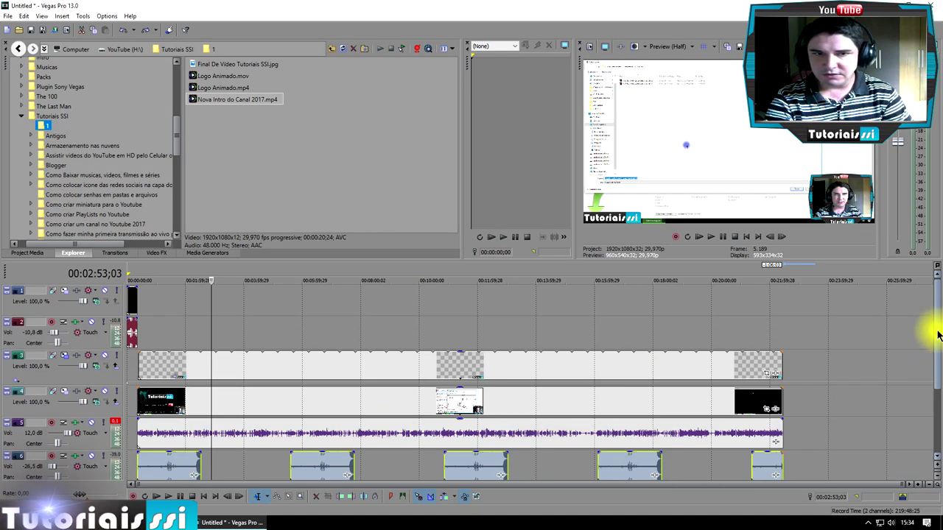
{"action": "left_click", "coordinate": [792, 408]}
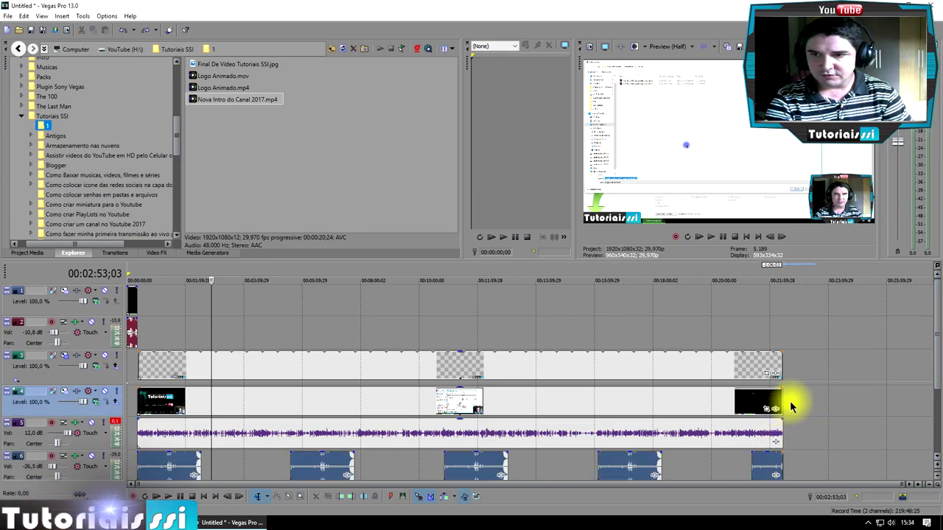
{"action": "right_click", "coordinate": [792, 408]}
{"action": "left_click", "coordinate": [823, 307]}
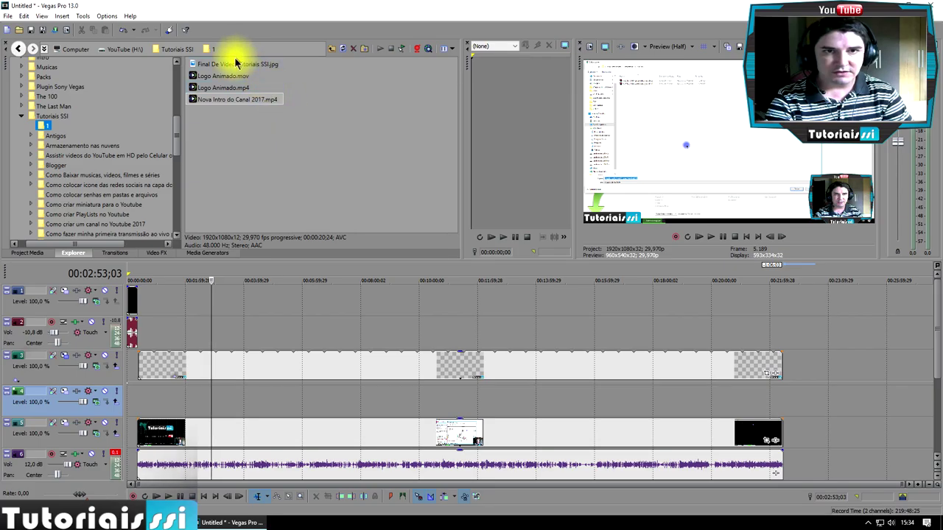
{"action": "left_click_drag", "start_coordinate": [229, 65], "coordinate": [797, 410]}
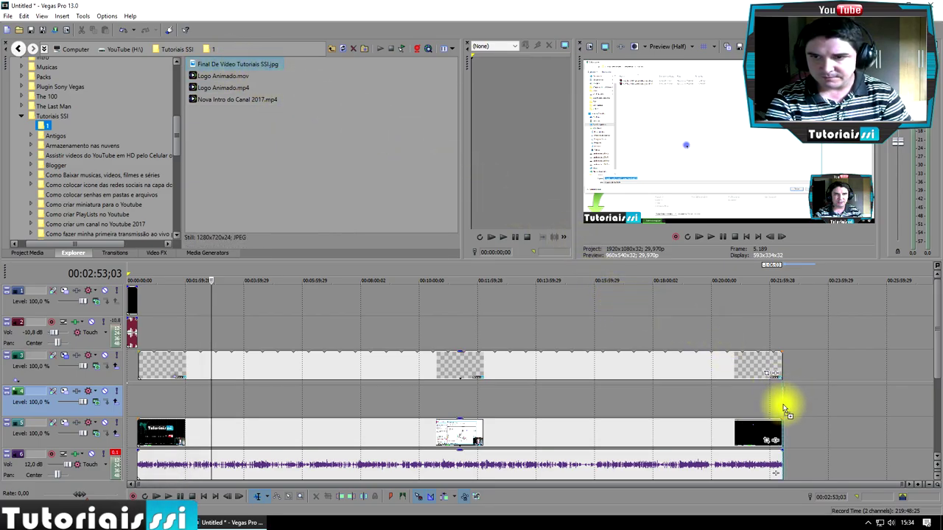
{"action": "left_click_drag", "start_coordinate": [785, 404], "coordinate": [826, 403]}
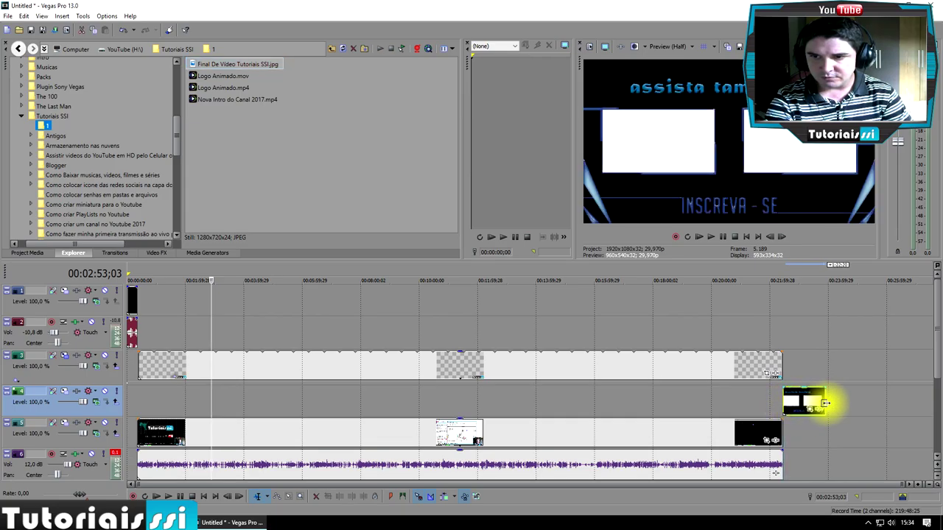
Add Proctor.mp3 from the Tutoriais SSI folder on a new audio track, starting with the end-screen image and with a short fade-in.
{"action": "right_click", "coordinate": [796, 467]}
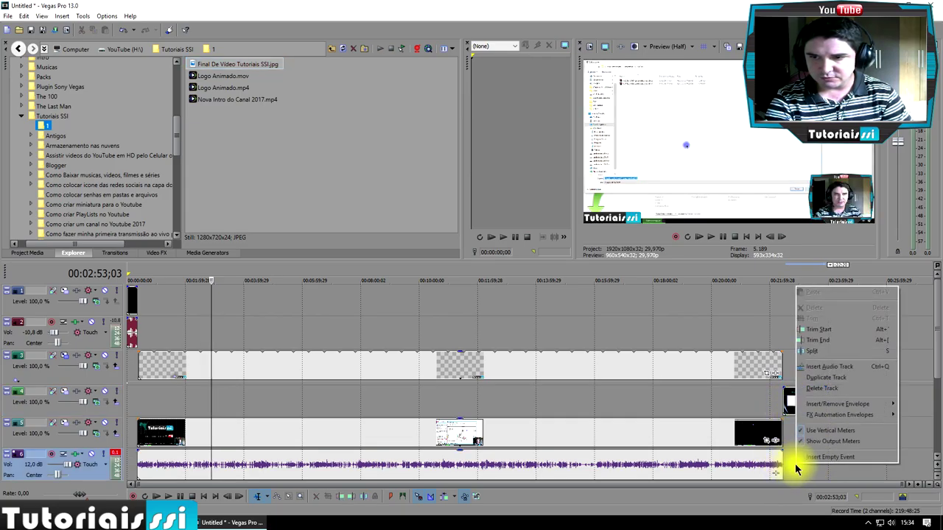
{"action": "left_click", "coordinate": [826, 367]}
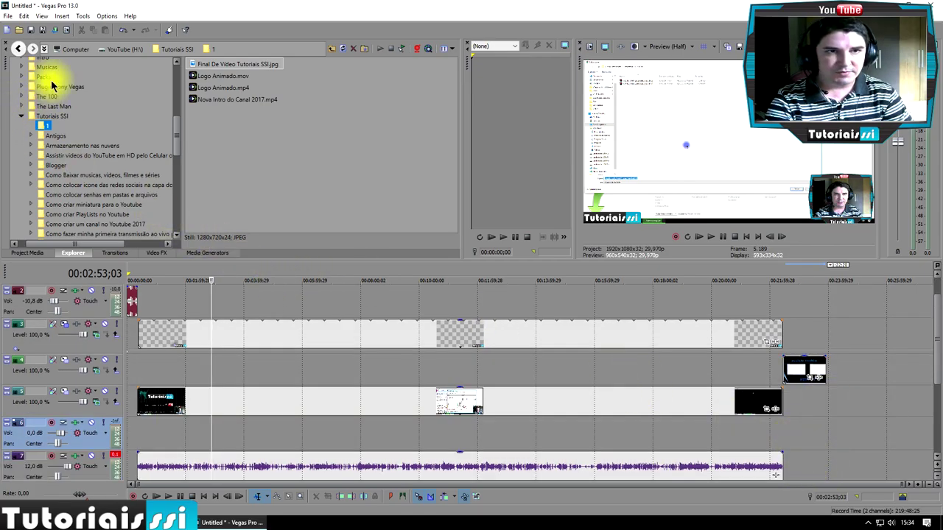
{"action": "left_click", "coordinate": [55, 116]}
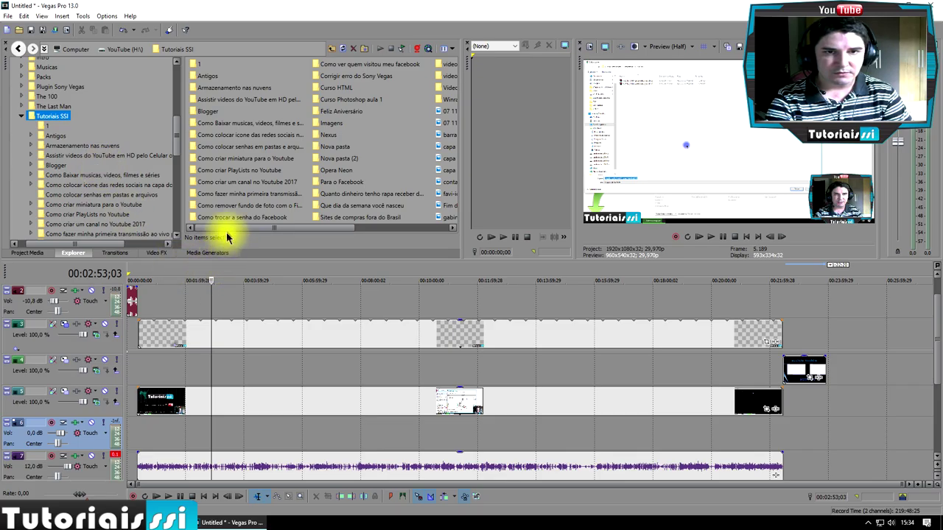
{"action": "left_click_drag", "start_coordinate": [236, 228], "coordinate": [347, 233]}
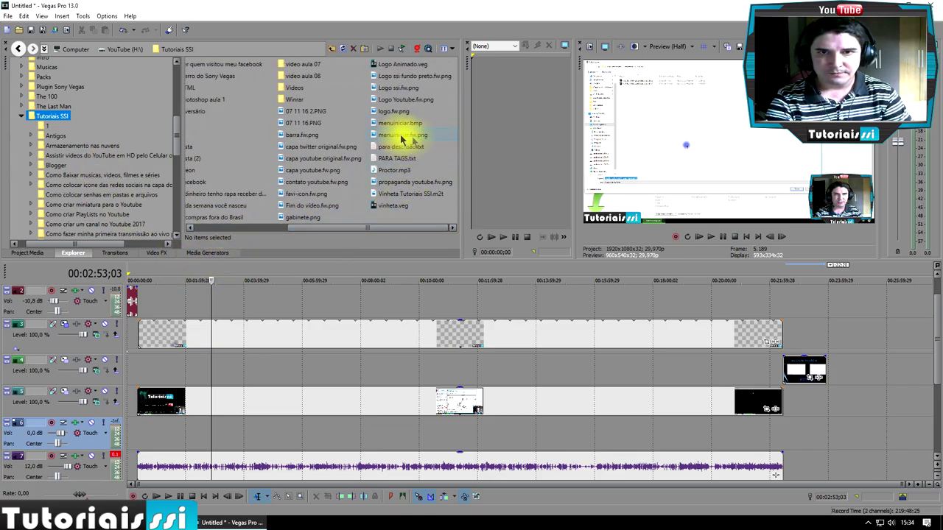
{"action": "left_click", "coordinate": [398, 170]}
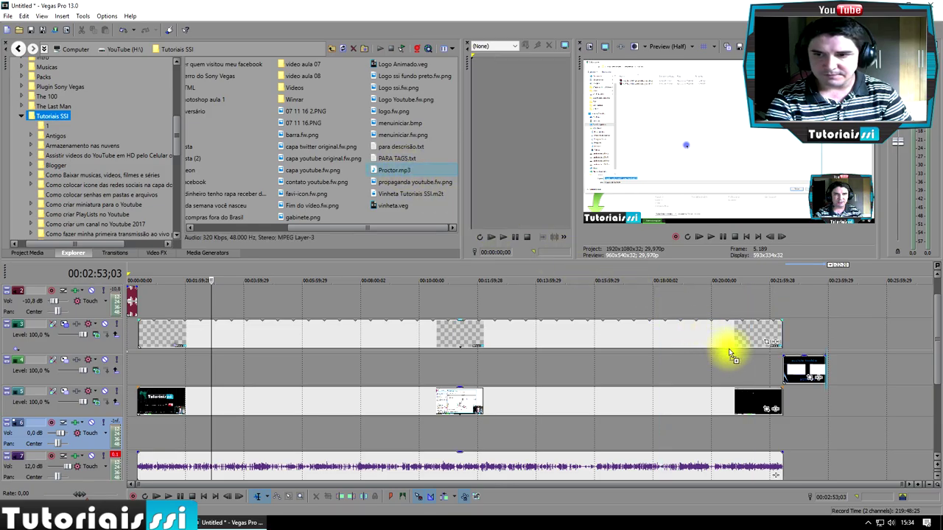
{"action": "mouse_move", "coordinate": [792, 436]}
{"action": "left_mouse_down"}
{"action": "mouse_move", "coordinate": [777, 442]}
{"action": "mouse_move", "coordinate": [783, 428]}
{"action": "left_mouse_up"}
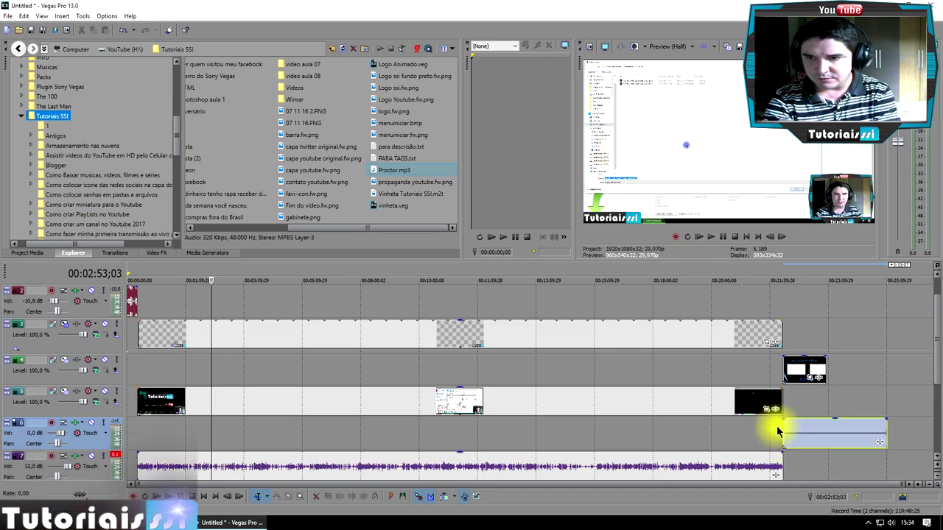
{"action": "left_click_drag", "start_coordinate": [783, 422], "coordinate": [790, 419]}
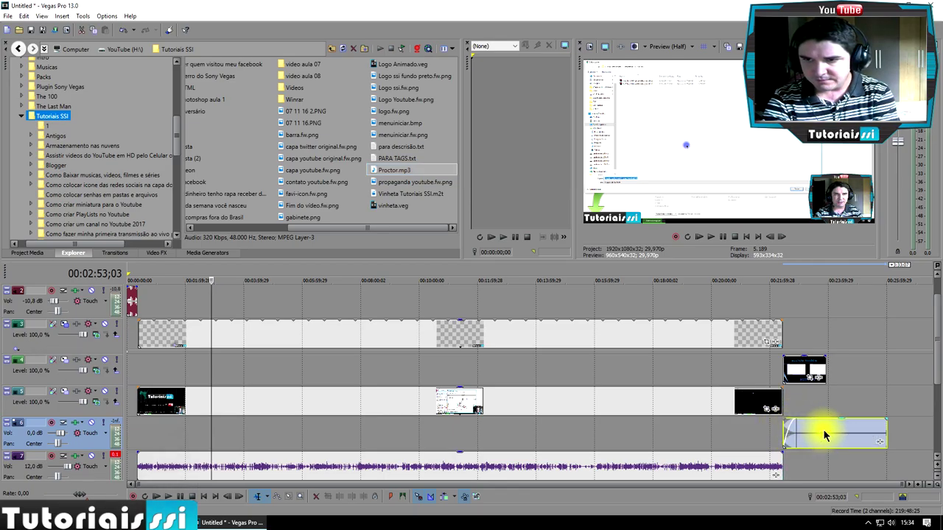
Play from 00:22:13;03 into the end screen, set the Proctor track volume to -10,8 dB and pause at 00:23:06;14.
{"action": "left_click", "coordinate": [777, 437]}
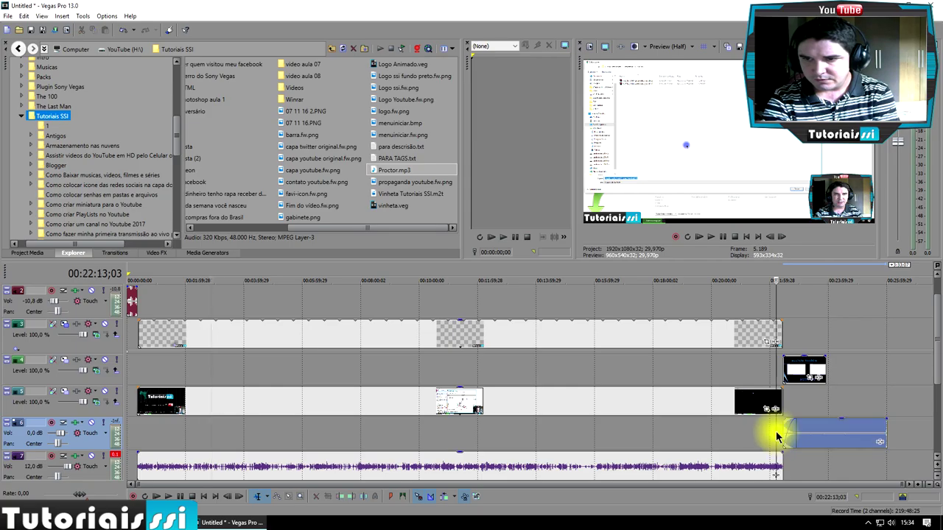
{"action": "left_click", "coordinate": [708, 238]}
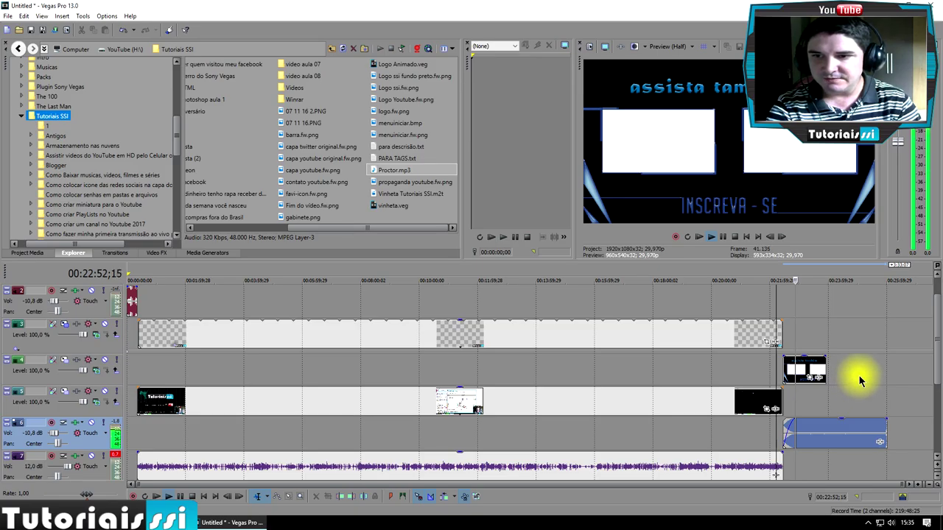
{"action": "left_click", "coordinate": [722, 238]}
{"action": "left_click", "coordinate": [711, 238]}
{"action": "left_click", "coordinate": [722, 240]}
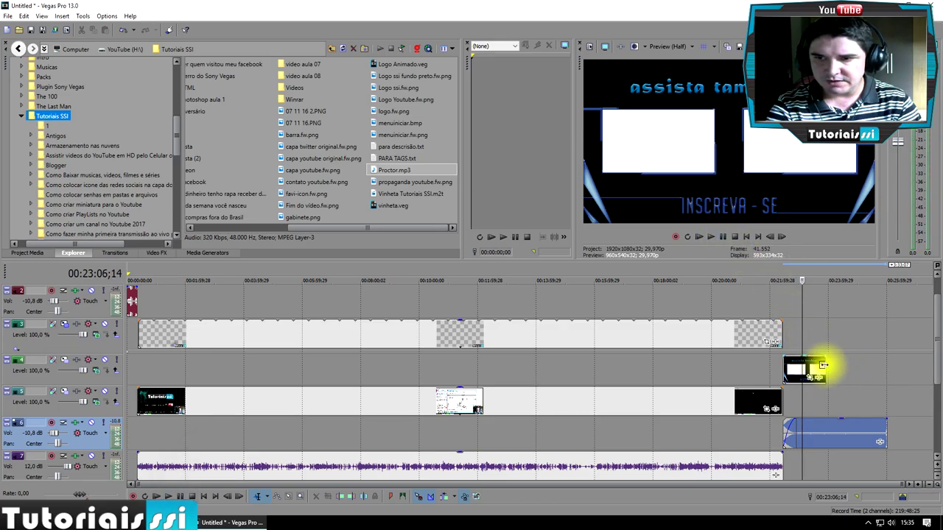
Trim the ends of the end-screen image and the Proctor clip to the cursor at 00:23:06;14.
{"action": "left_click_drag", "start_coordinate": [824, 366], "coordinate": [796, 369]}
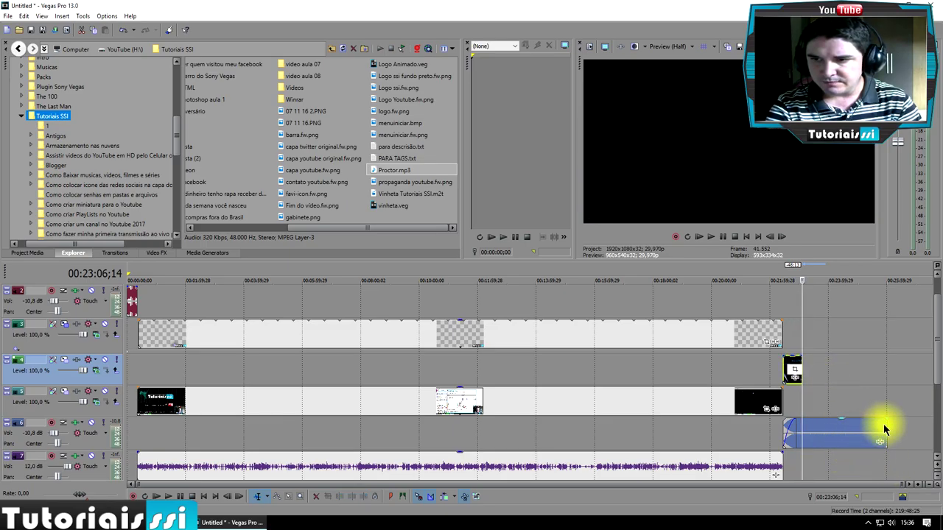
{"action": "left_click_drag", "start_coordinate": [885, 425], "coordinate": [800, 430]}
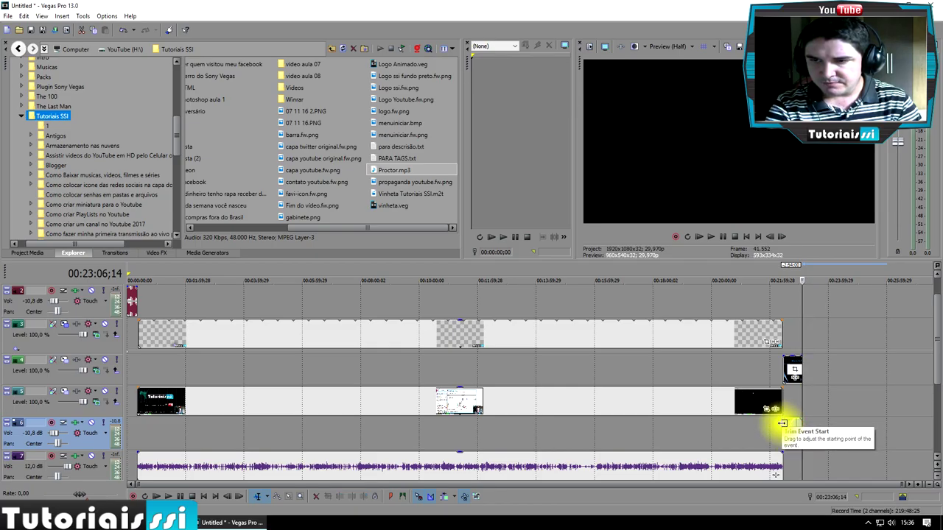
Shorten the fade-in of the Proctor clip and add a short fade-out at its end.
{"action": "scroll", "coordinate": [789, 428], "scroll_direction": "up", "scroll_amount": 5}
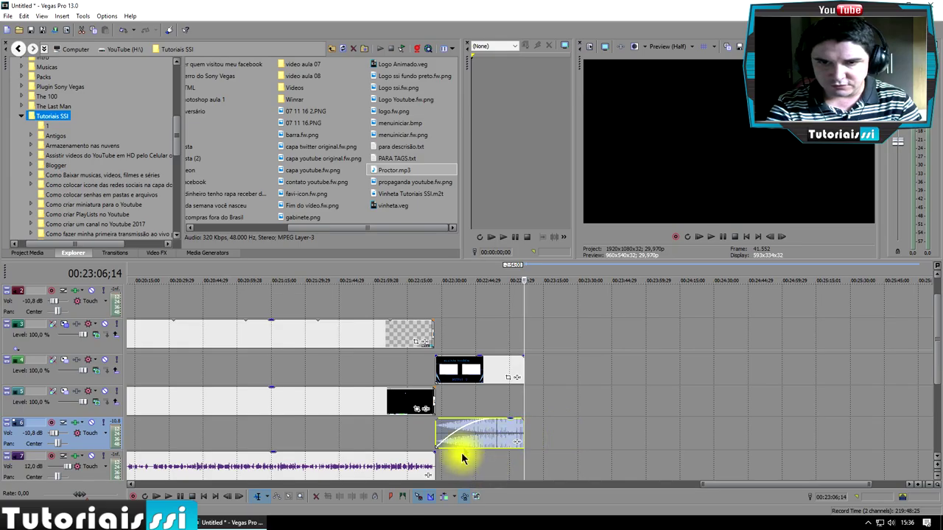
{"action": "left_click_drag", "start_coordinate": [477, 426], "coordinate": [509, 419]}
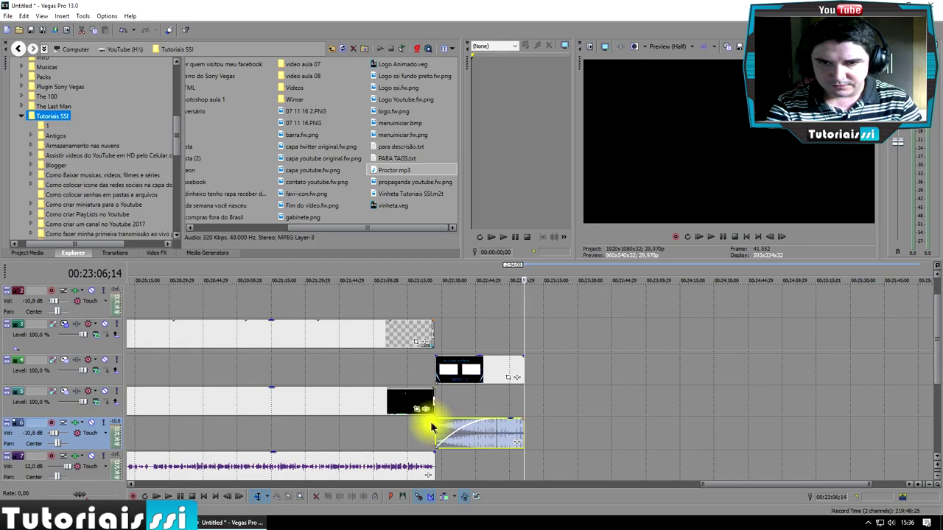
{"action": "mouse_move", "coordinate": [443, 426]}
{"action": "left_mouse_down"}
{"action": "mouse_move", "coordinate": [486, 425]}
{"action": "mouse_move", "coordinate": [465, 429]}
{"action": "mouse_move", "coordinate": [492, 417]}
{"action": "mouse_move", "coordinate": [437, 420]}
{"action": "left_mouse_up"}
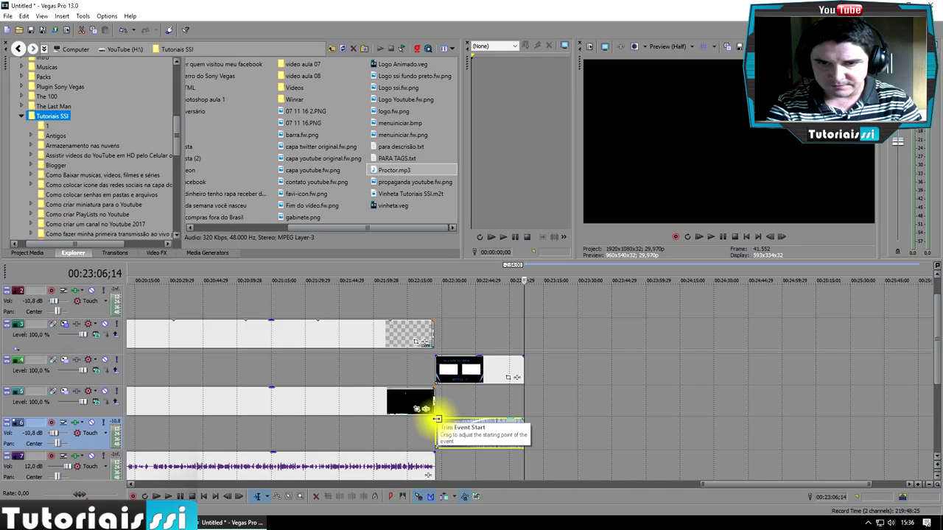
{"action": "left_click", "coordinate": [436, 420]}
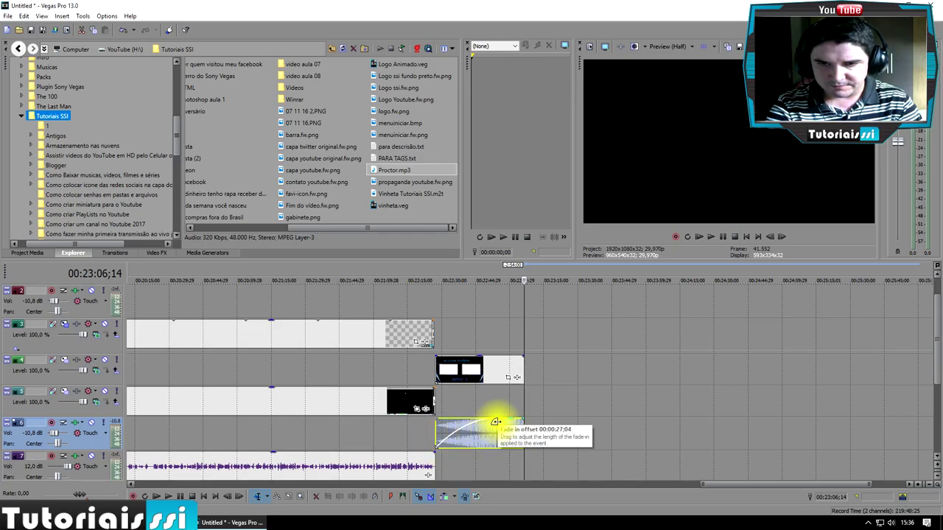
{"action": "mouse_move", "coordinate": [493, 422]}
{"action": "left_mouse_down"}
{"action": "mouse_move", "coordinate": [465, 424]}
{"action": "mouse_move", "coordinate": [477, 425]}
{"action": "left_mouse_up"}
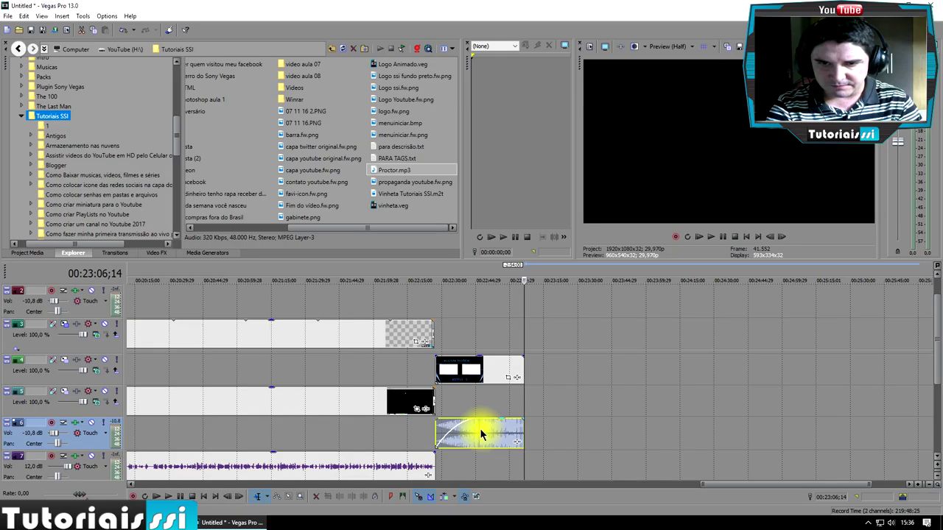
{"action": "left_click_drag", "start_coordinate": [476, 428], "coordinate": [449, 428]}
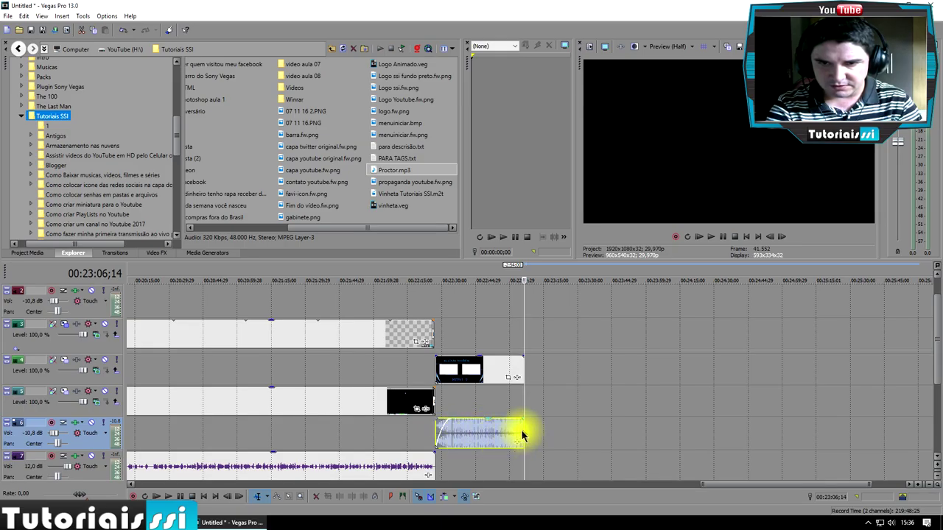
{"action": "left_click_drag", "start_coordinate": [524, 421], "coordinate": [512, 418]}
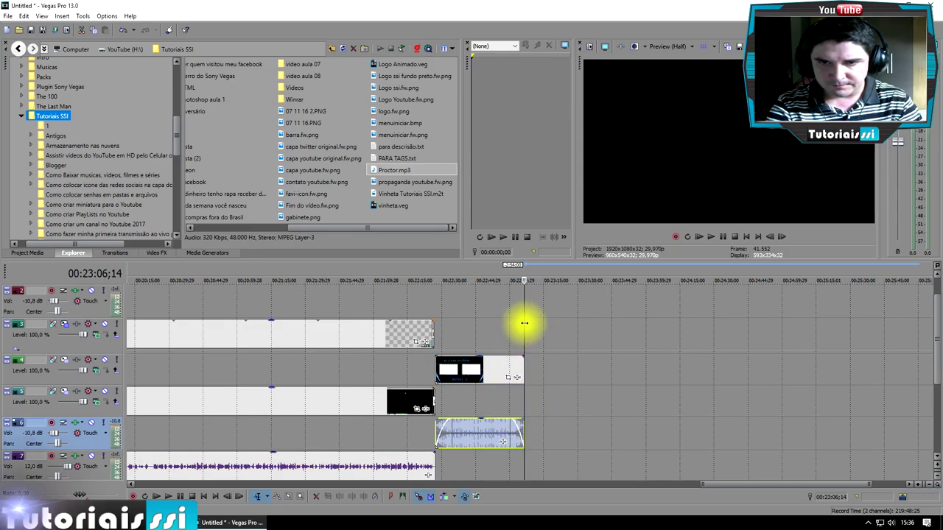
Apply the default Page Peel transition to the start of the end-screen image, keeping its default settings.
{"action": "left_click", "coordinate": [459, 326]}
{"action": "left_click_drag", "start_coordinate": [459, 326], "coordinate": [434, 332]}
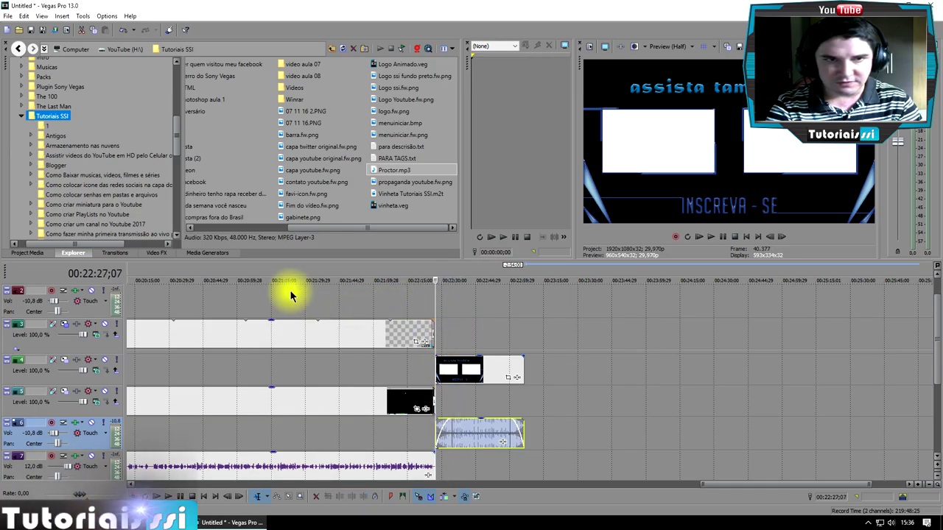
{"action": "left_click", "coordinate": [114, 252]}
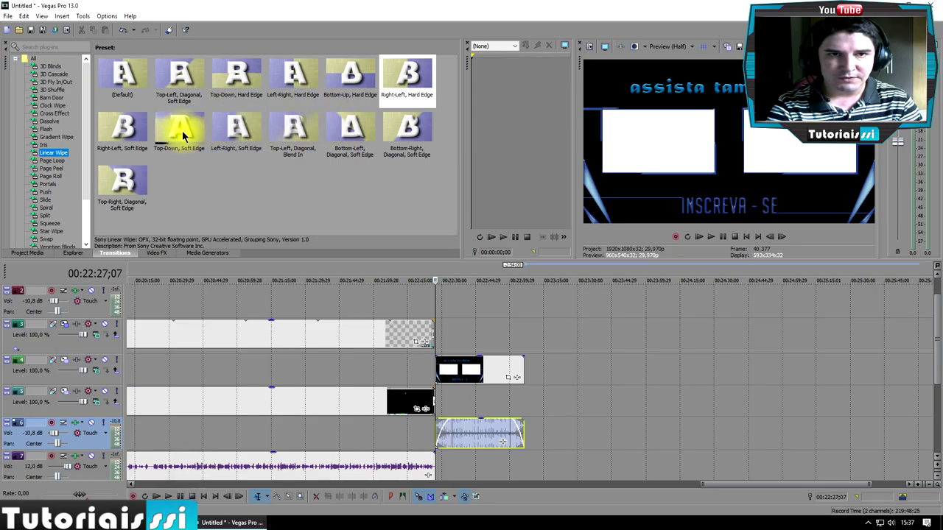
{"action": "left_click", "coordinate": [50, 162]}
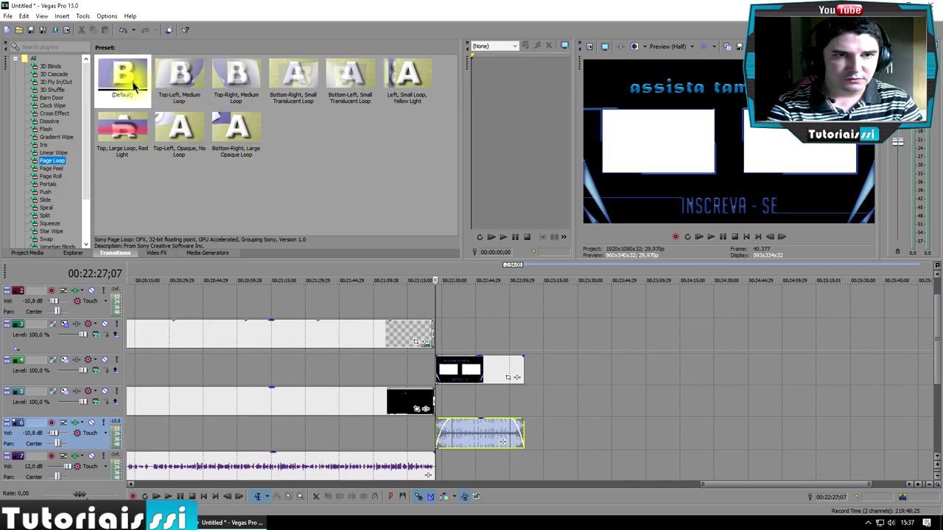
{"action": "left_click", "coordinate": [57, 170]}
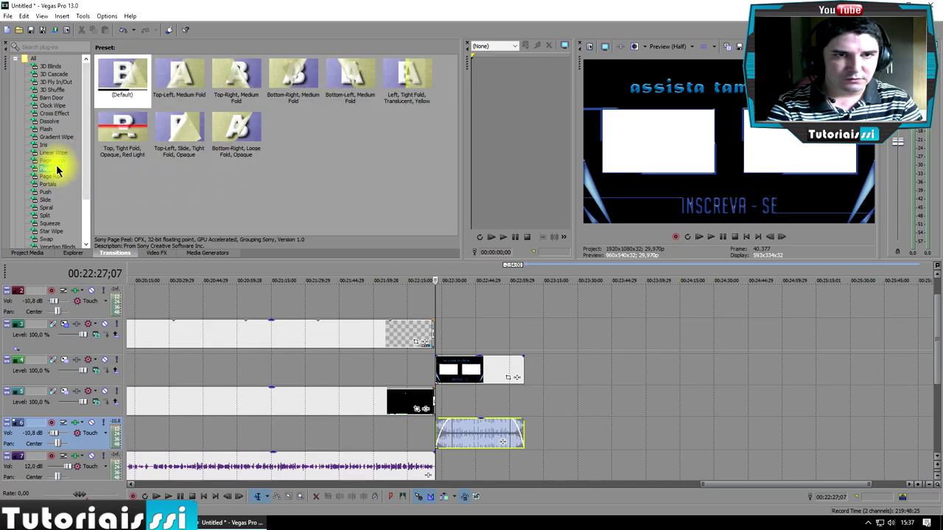
{"action": "left_click_drag", "start_coordinate": [114, 71], "coordinate": [433, 373]}
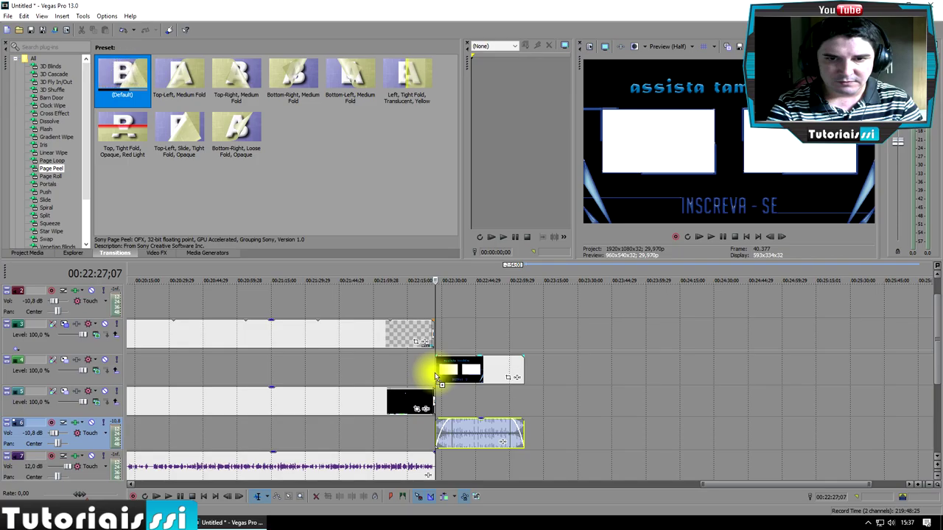
{"action": "left_click_drag", "start_coordinate": [437, 377], "coordinate": [438, 377]}
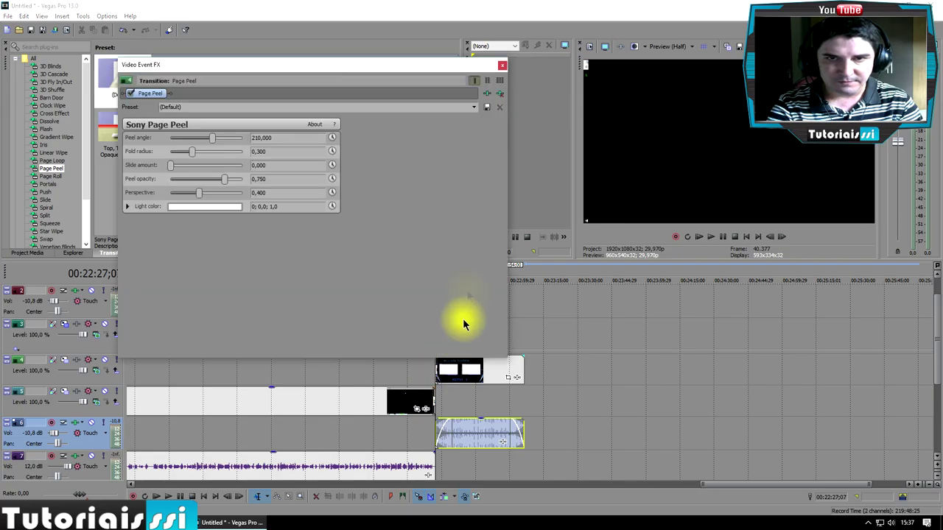
{"action": "left_click", "coordinate": [504, 68]}
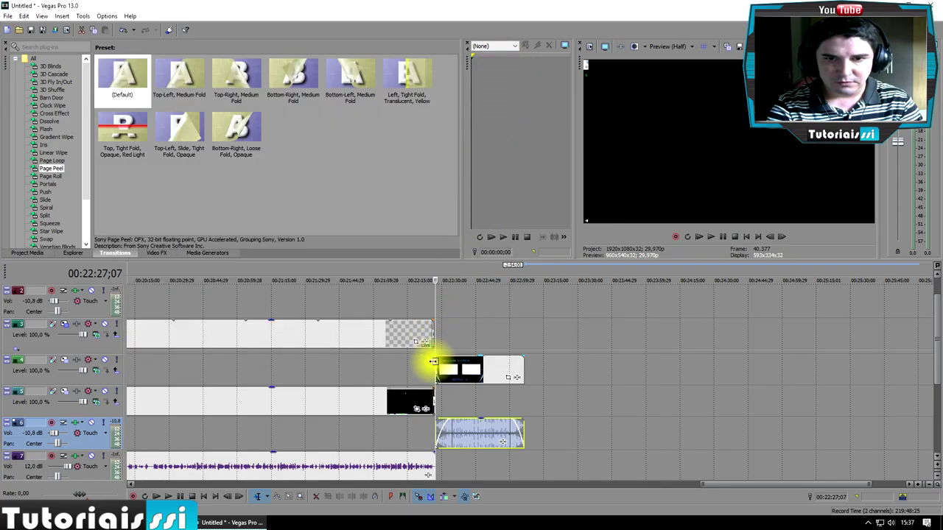
Play the end screen with its transition and music from 00:22:26;21 to its end, and stop playback.
{"action": "left_click", "coordinate": [433, 367]}
{"action": "left_click", "coordinate": [433, 367]}
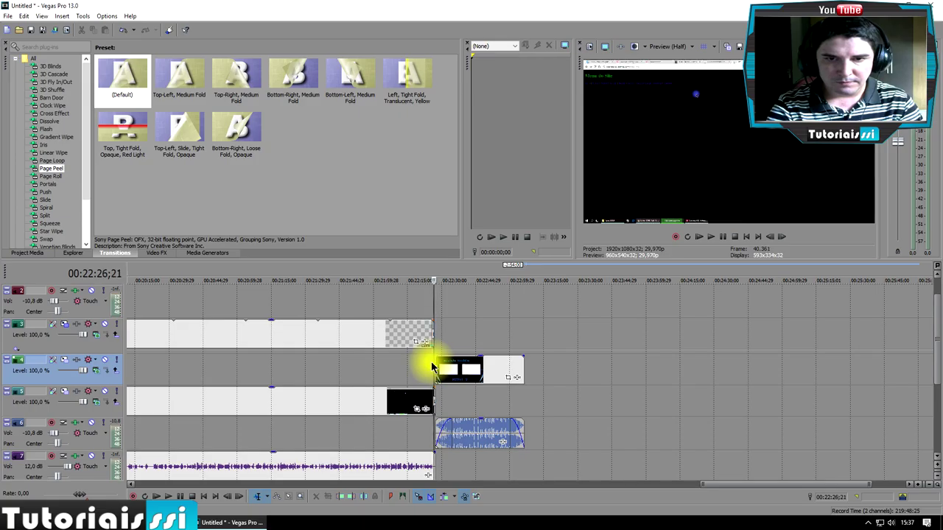
{"action": "left_click", "coordinate": [710, 236]}
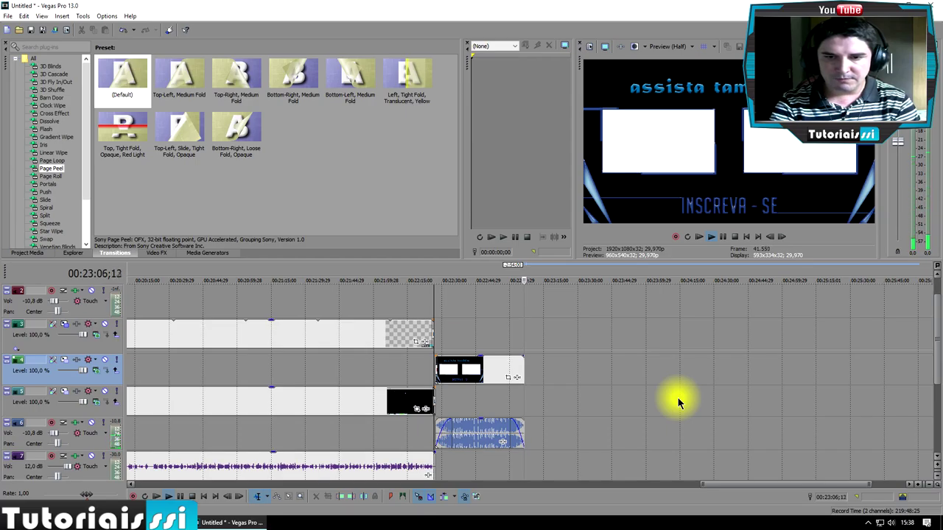
{"action": "left_click", "coordinate": [735, 237]}
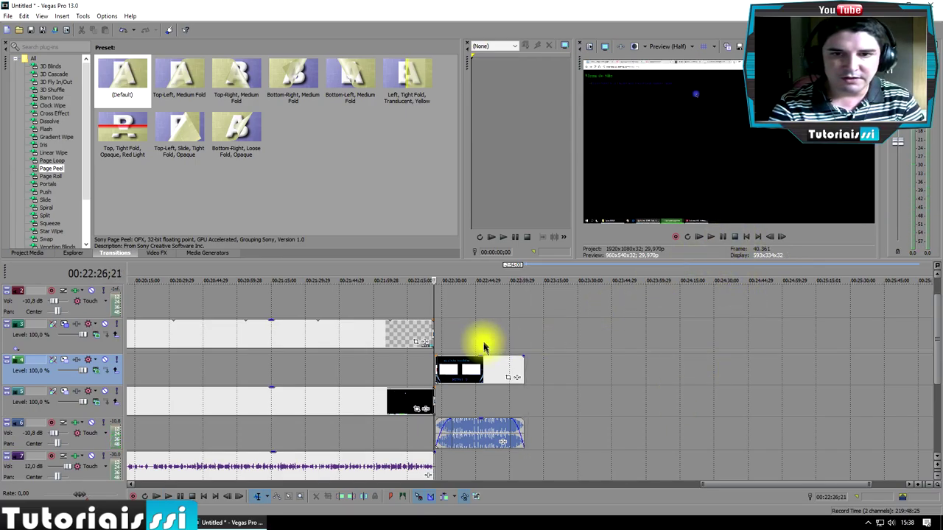
Review the whole project timeline up to its first track and place the cursor at 00:05:21;21.
{"action": "scroll", "coordinate": [328, 366], "scroll_direction": "down", "scroll_amount": 10}
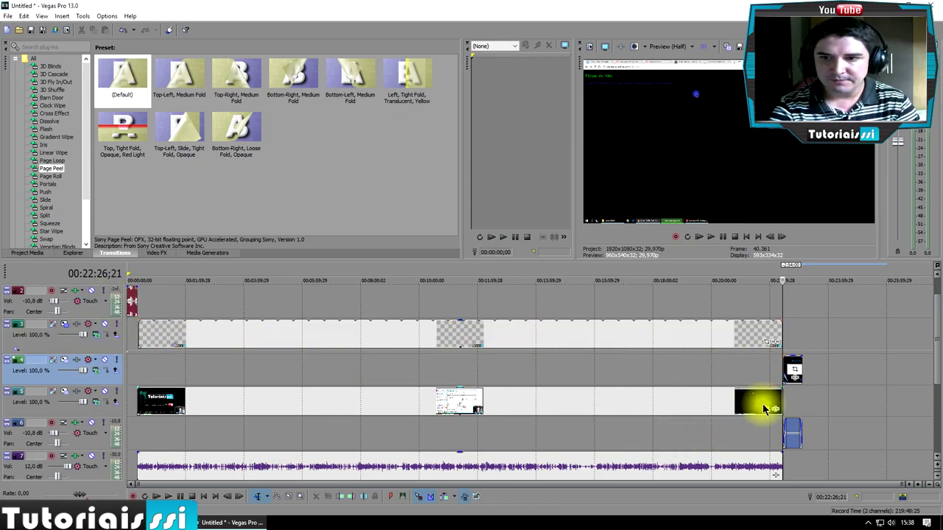
{"action": "left_click_drag", "start_coordinate": [936, 344], "coordinate": [936, 314]}
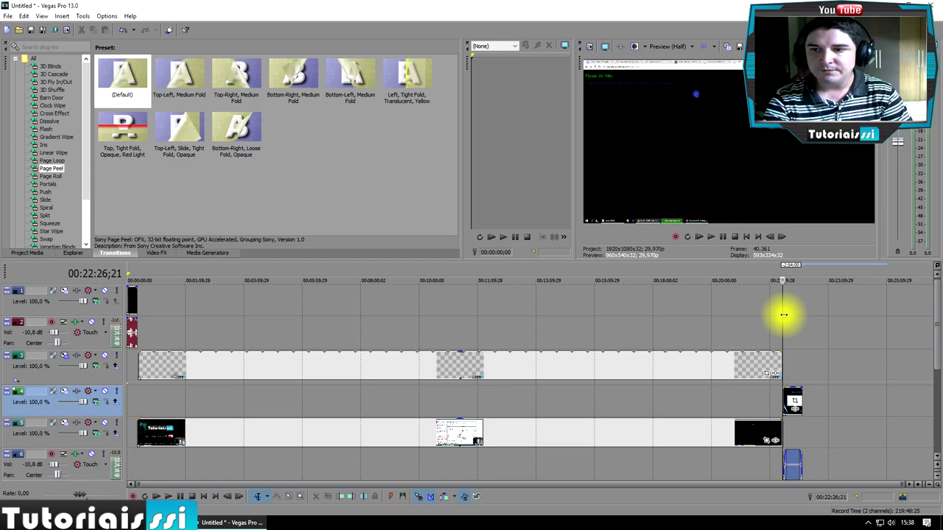
{"action": "left_click_drag", "start_coordinate": [783, 315], "coordinate": [282, 330]}
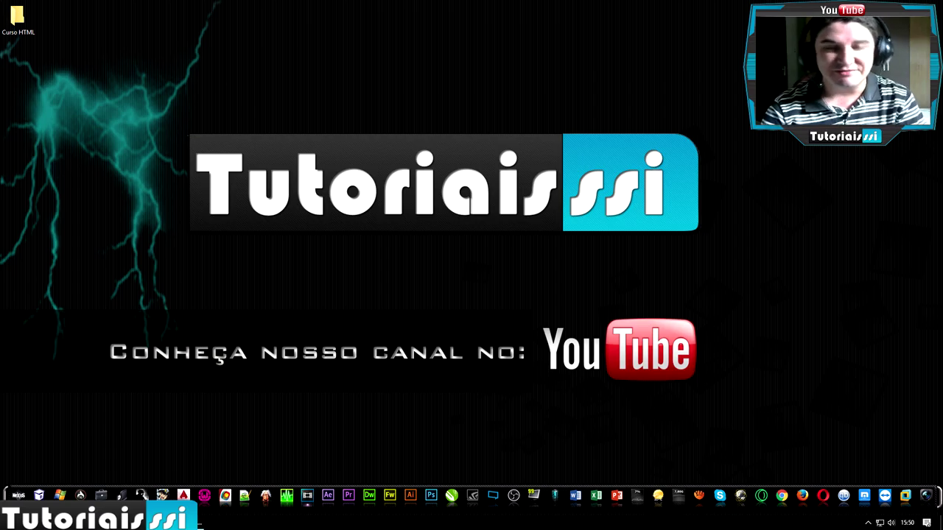
Switch to Vegas Pro, examine the MainConcept AVC/AAC render templates without the favorites filter, and close the render settings without rendering.
{"action": "left_click", "coordinate": [171, 472]}
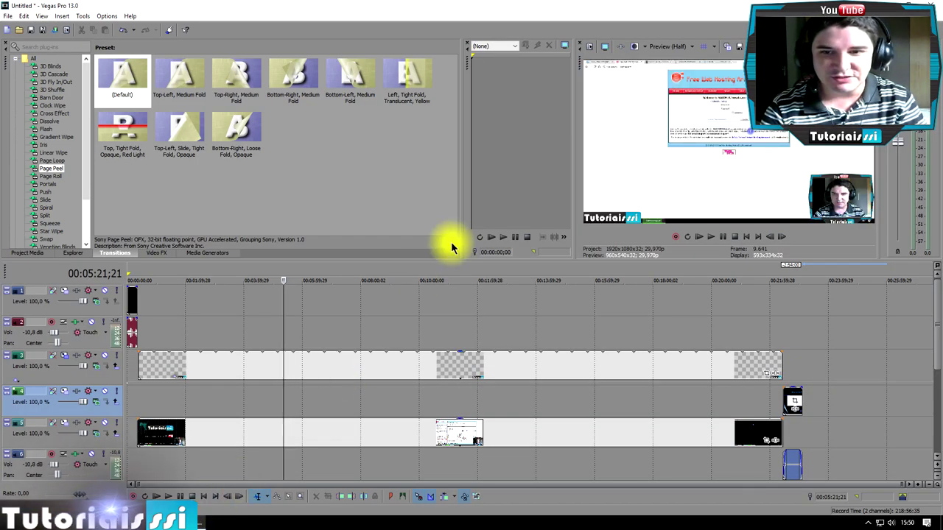
{"action": "left_click", "coordinate": [56, 31]}
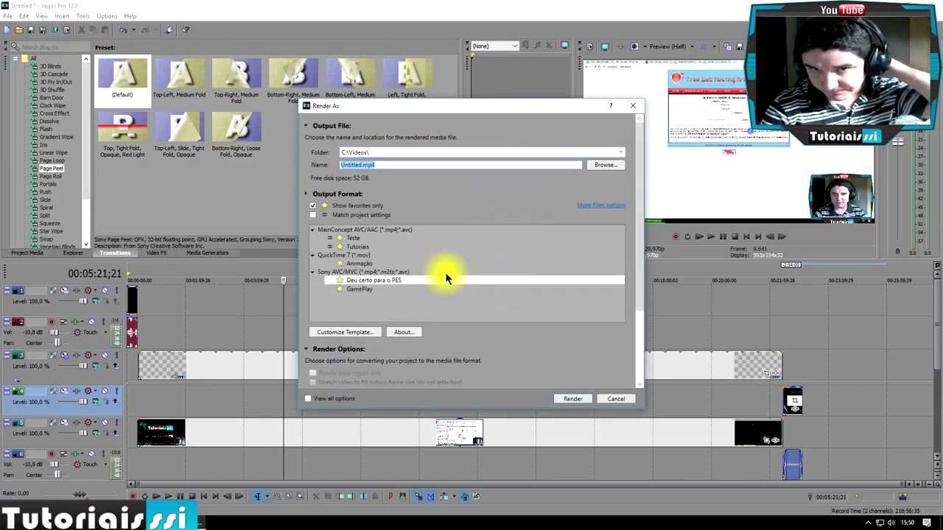
{"action": "left_click", "coordinate": [359, 248]}
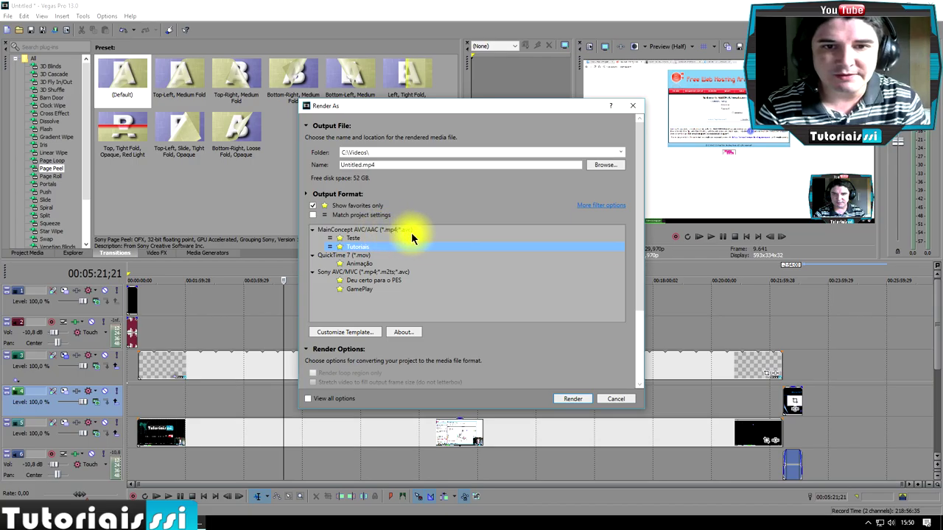
{"action": "left_click", "coordinate": [372, 230]}
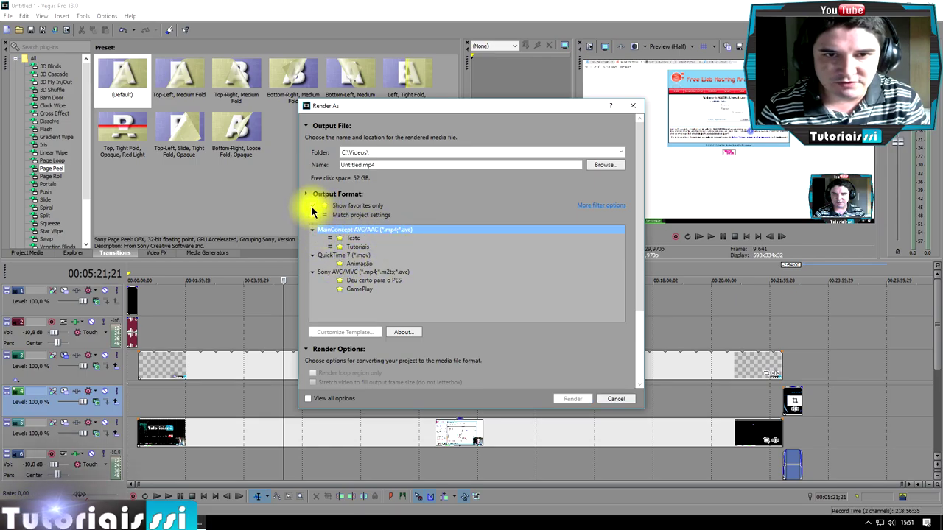
{"action": "left_click", "coordinate": [318, 208]}
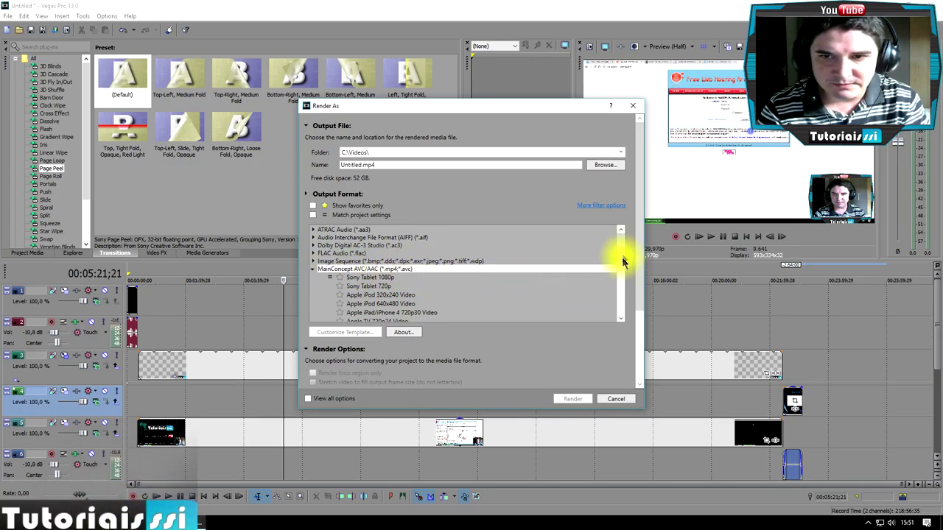
{"action": "scroll", "coordinate": [621, 246], "scroll_direction": "down", "scroll_amount": 2}
{"action": "scroll", "coordinate": [621, 251], "scroll_direction": "down", "scroll_amount": 2}
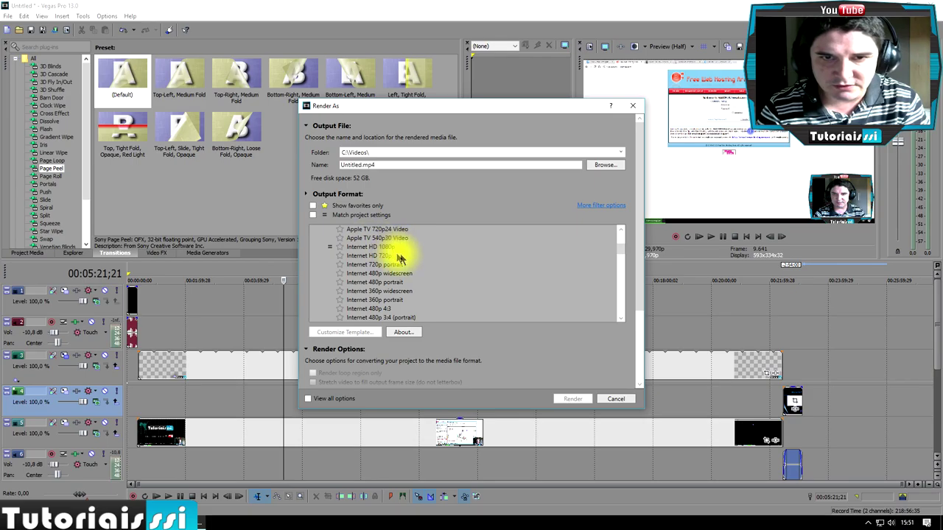
{"action": "left_click", "coordinate": [618, 399]}
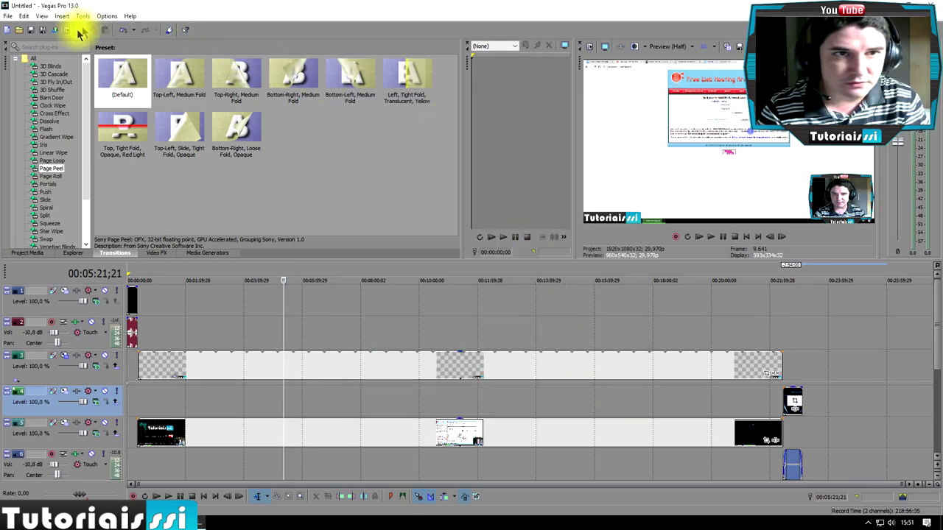
Choose the Tutoriais MainConcept AVC/AAC template for rendering and name the output file Curso HTML Aula 08.
{"action": "left_click", "coordinate": [55, 29]}
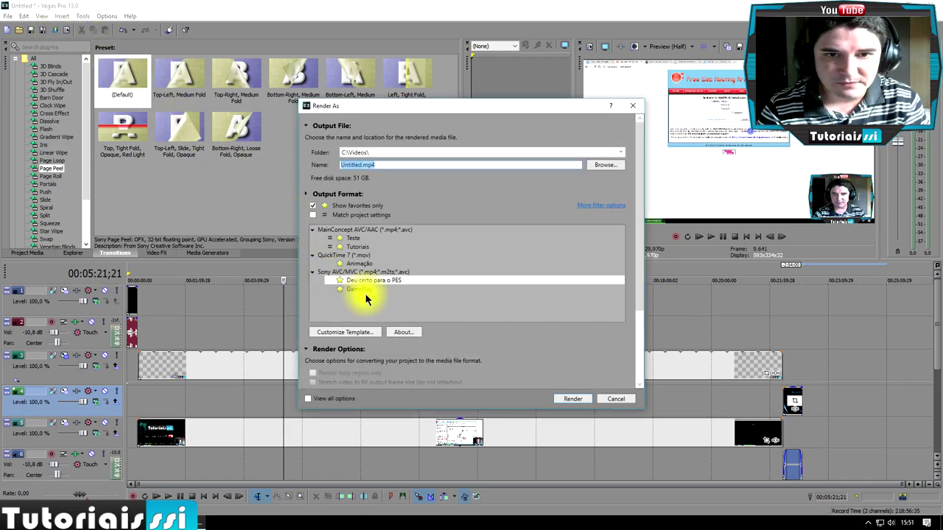
{"action": "left_click", "coordinate": [361, 247]}
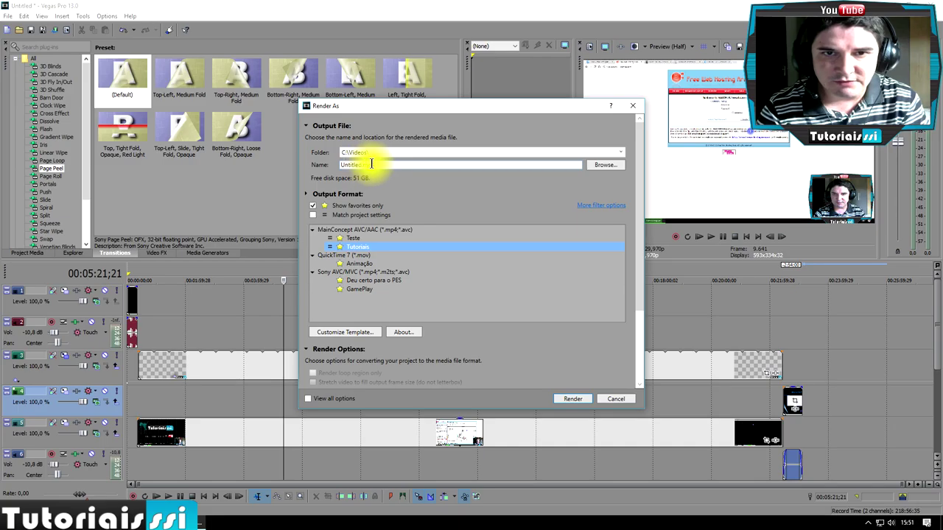
{"action": "left_click", "coordinate": [608, 165]}
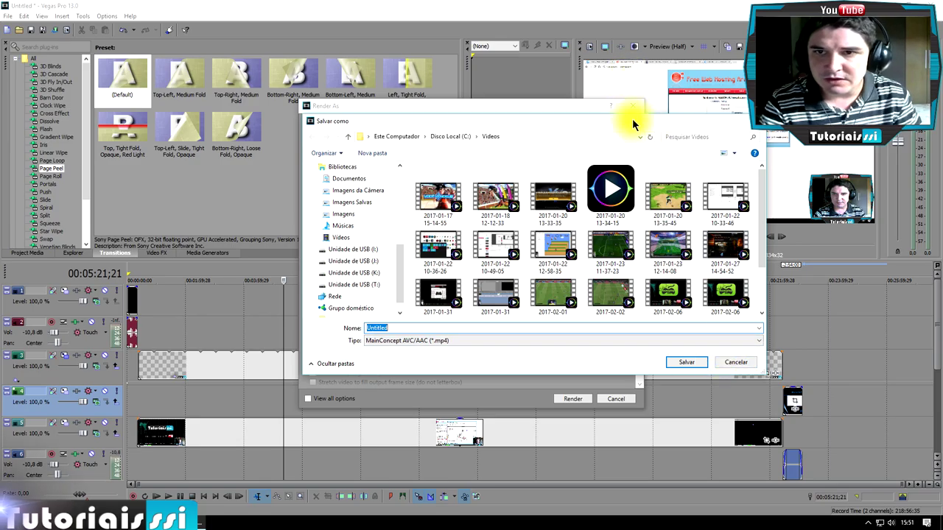
{"action": "left_click_drag", "start_coordinate": [622, 130], "coordinate": [562, 105]}
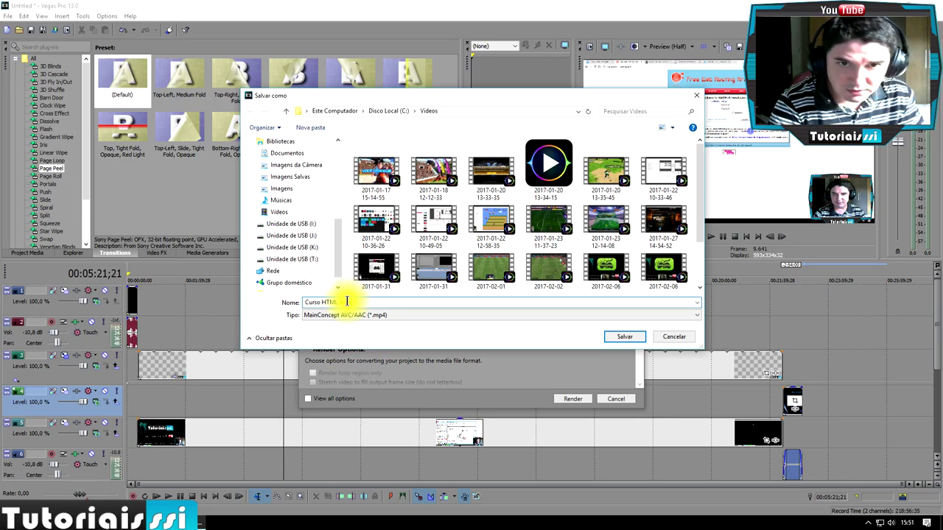
{"action": "type", "text": "Aula 08"}
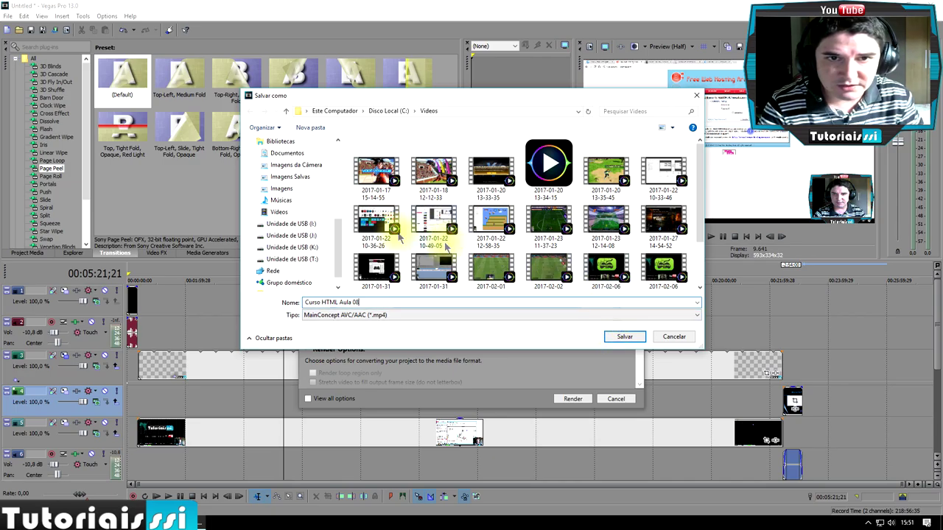
Set the output folder to H:\Tutoriais SSI\Curso HTML\Aula 08 and start rendering the video.
{"action": "left_click_drag", "start_coordinate": [339, 226], "coordinate": [355, 148]}
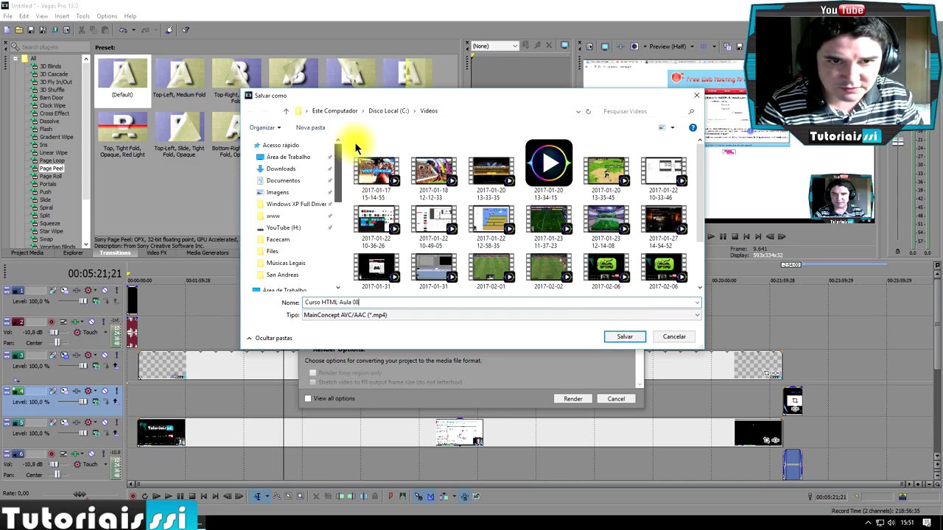
{"action": "left_click", "coordinate": [302, 229]}
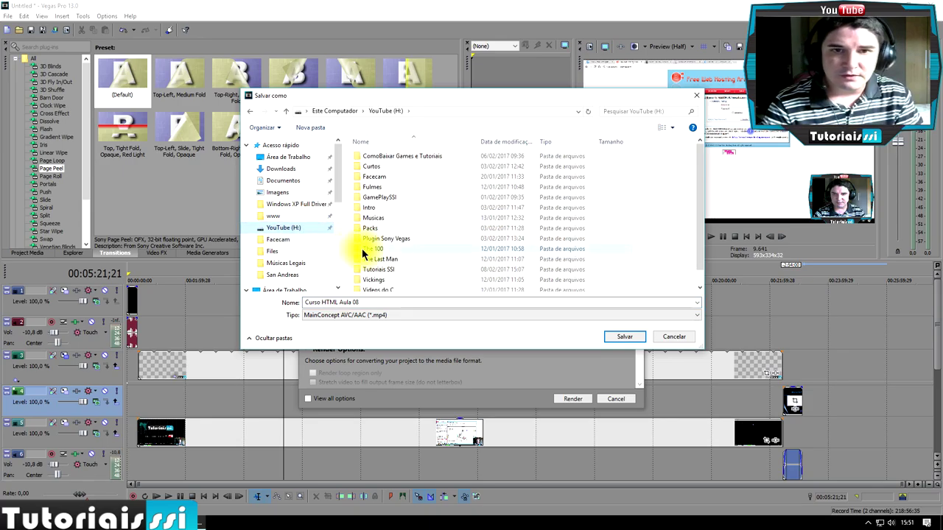
{"action": "left_click", "coordinate": [394, 270]}
{"action": "double_click", "coordinate": [394, 270]}
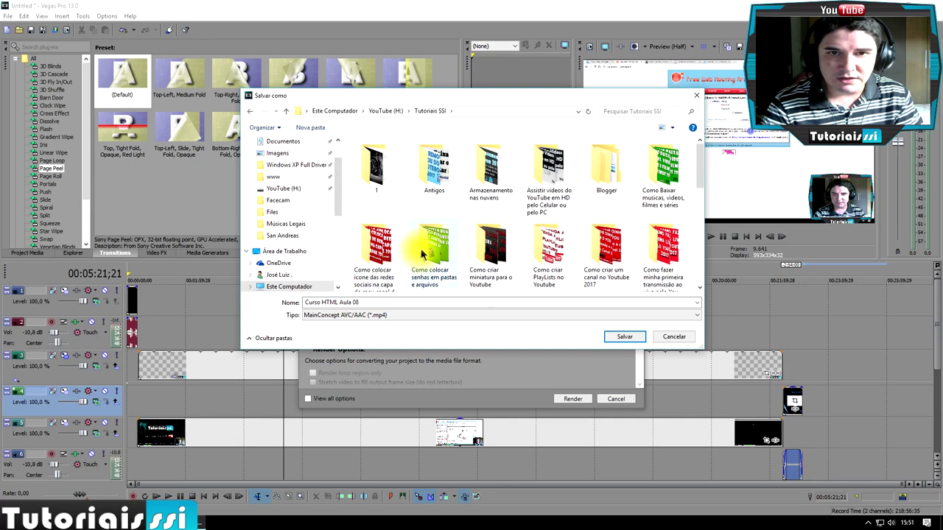
{"action": "left_click_drag", "start_coordinate": [697, 168], "coordinate": [700, 188]}
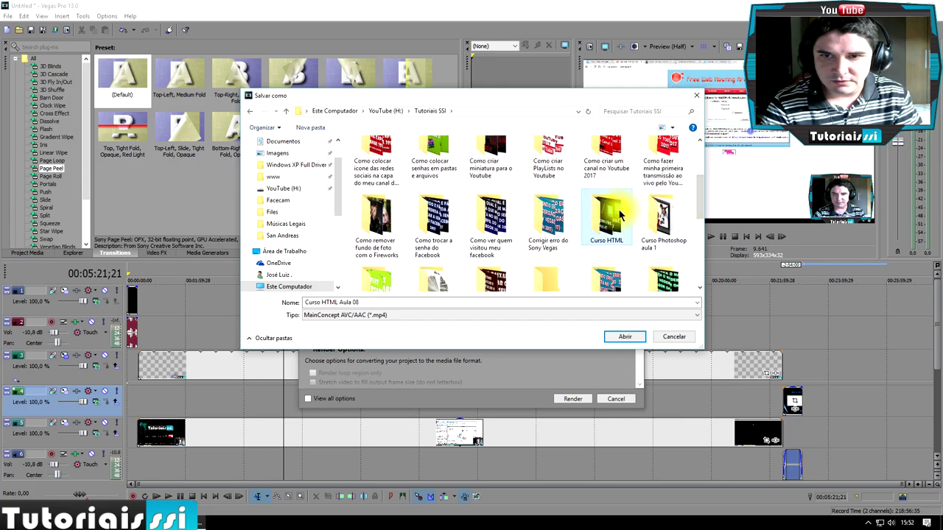
{"action": "double_click", "coordinate": [606, 216]}
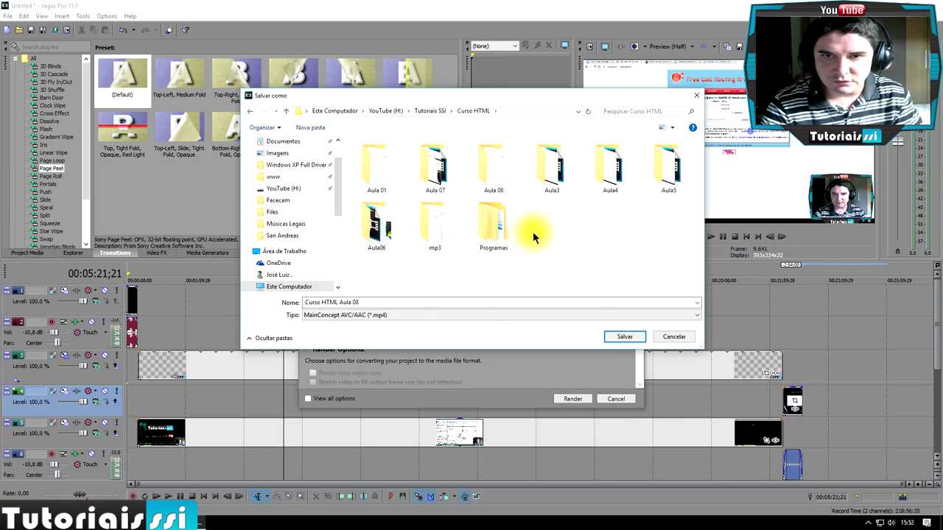
{"action": "left_click", "coordinate": [624, 337]}
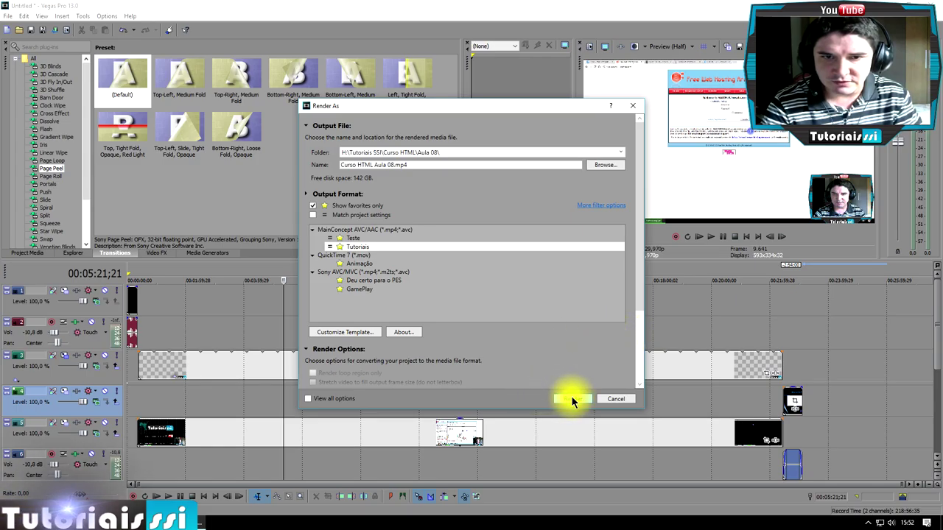
{"action": "left_click", "coordinate": [573, 399]}
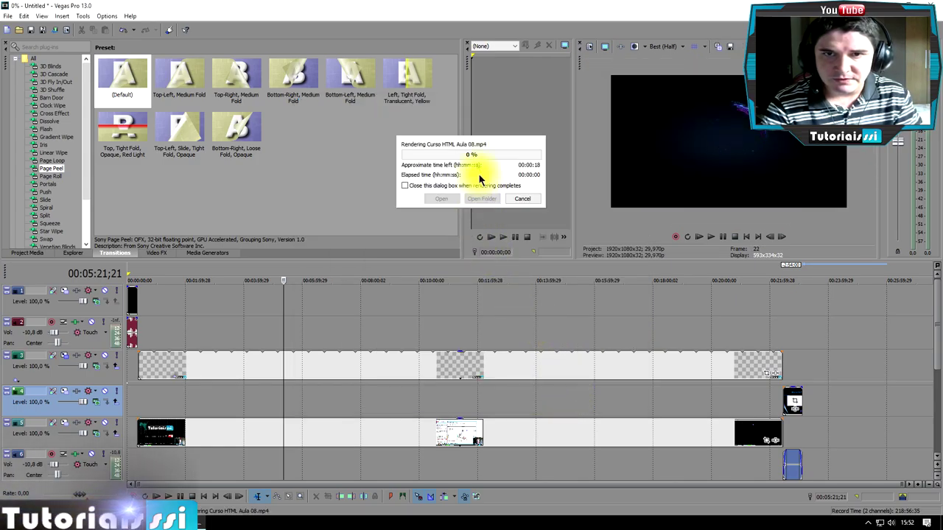